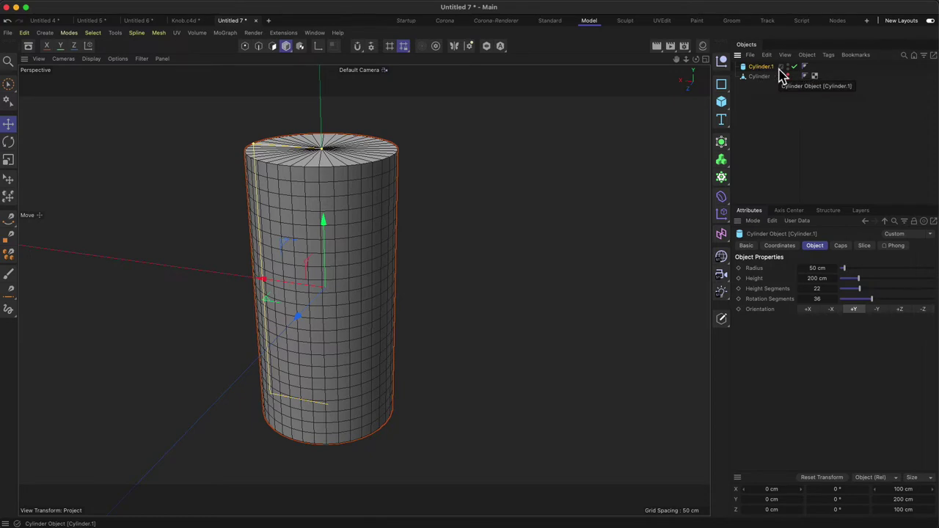
Step: Convert the parametric Cylinder.1 into an editable polygon object
mouse_move(676, 60)
left_mouse_down()
mouse_move(692, 64)
mouse_move(682, 63)
left_mouse_up()
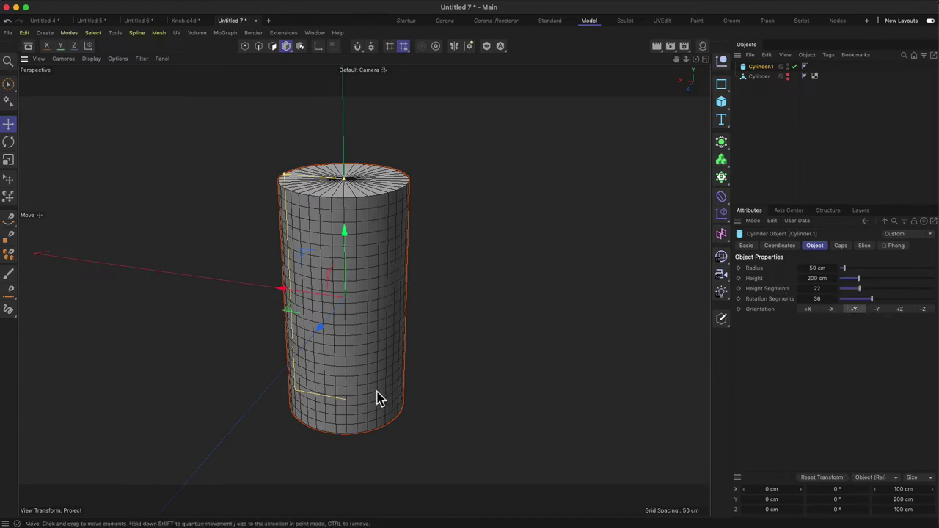
left_click(722, 320)
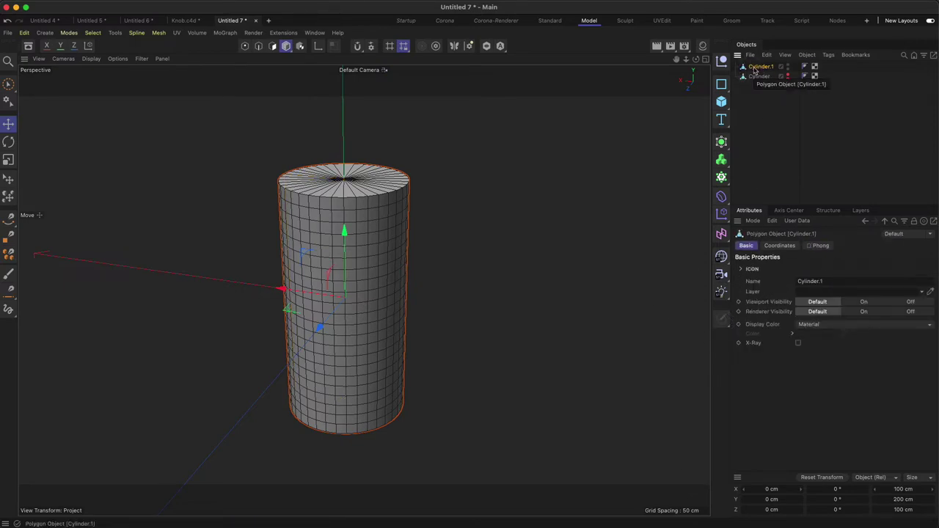
mouse_move(336, 269)
left_mouse_down("alt")
mouse_move(392, 233)
mouse_move(318, 256)
mouse_move(334, 258)
left_mouse_up("alt")
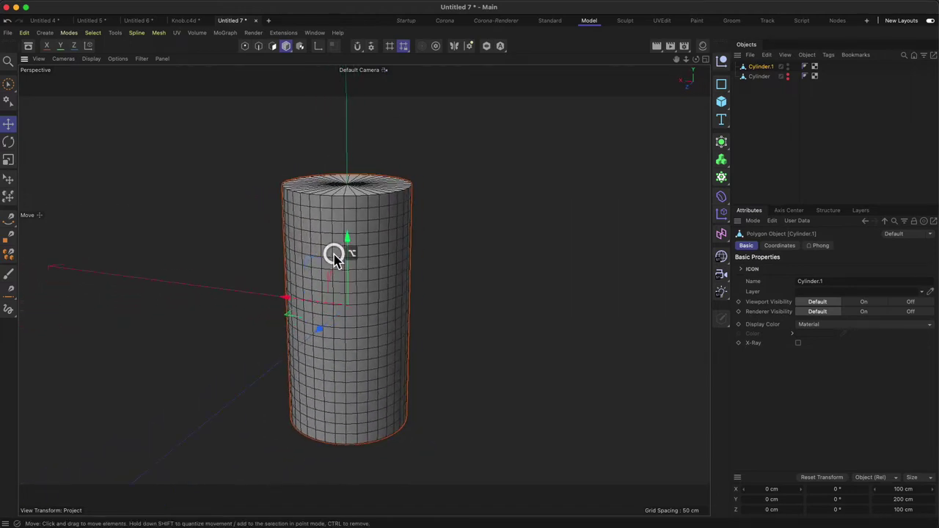
Step: Set the viewport display to Gouraud Shading and switch Cylinder.1 to polygon mode with Brush Selection ready
left_click(9, 84)
left_click(90, 59)
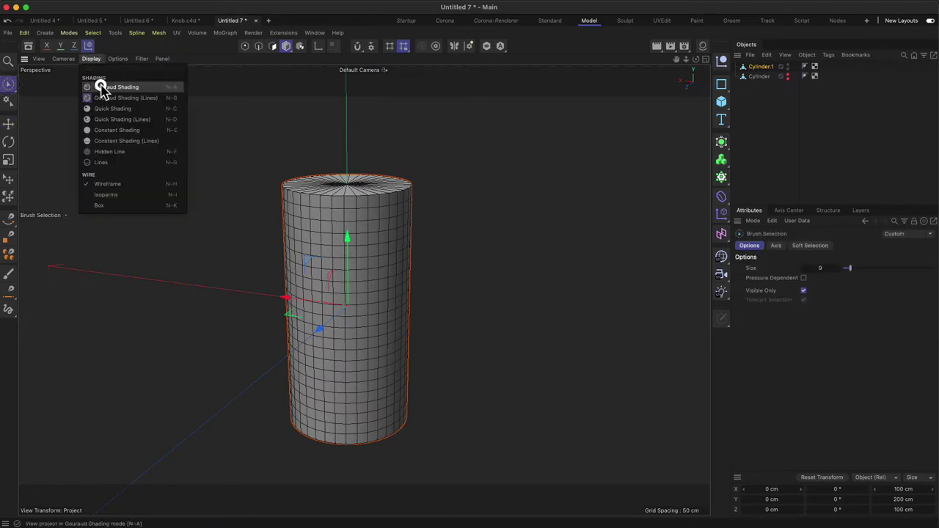
left_click(104, 87)
left_click(753, 67)
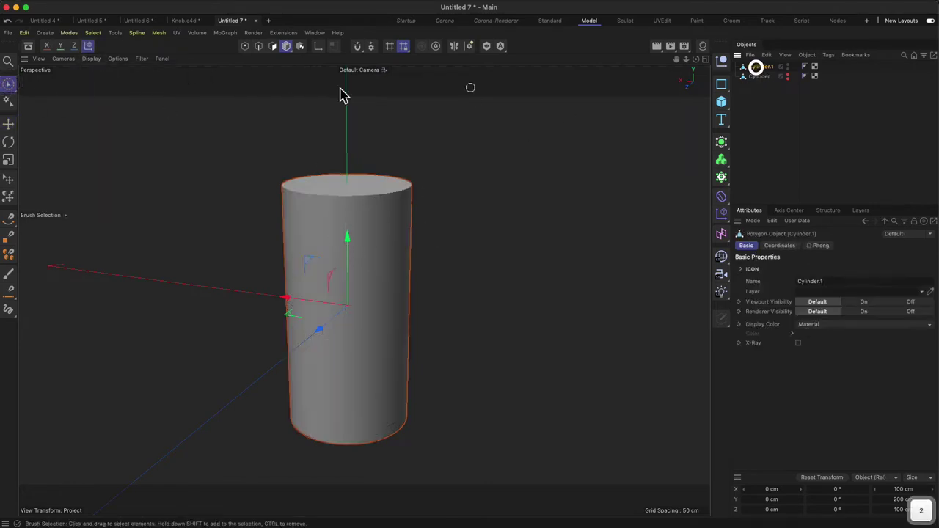
left_click(273, 46)
Step: Select a two-by-two block of polygons on the cylinder's +Z side, in the third and fourth rows below the top, and inspect it
left_click_drag(300, 227, 354, 194, "alt")
key("2")
left_click_drag(331, 228, 342, 218, "alt")
left_click_drag(332, 250, 276, 251, "alt")
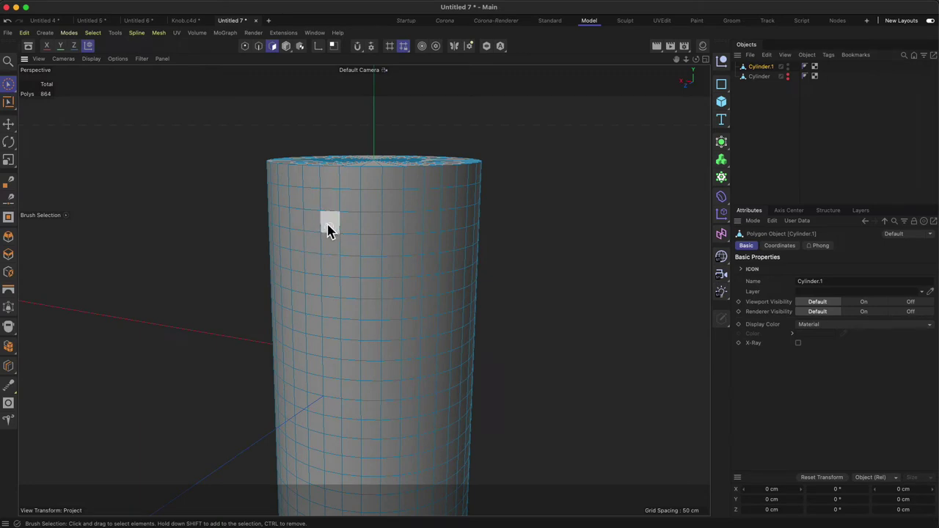
left_click_drag(331, 232, 269, 348, "alt")
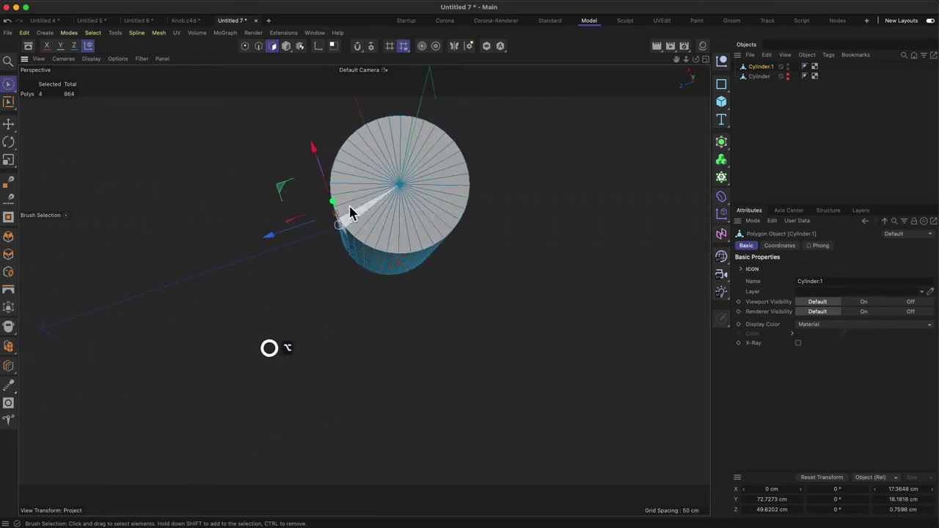
left_click_drag(224, 242, 426, 206, "alt")
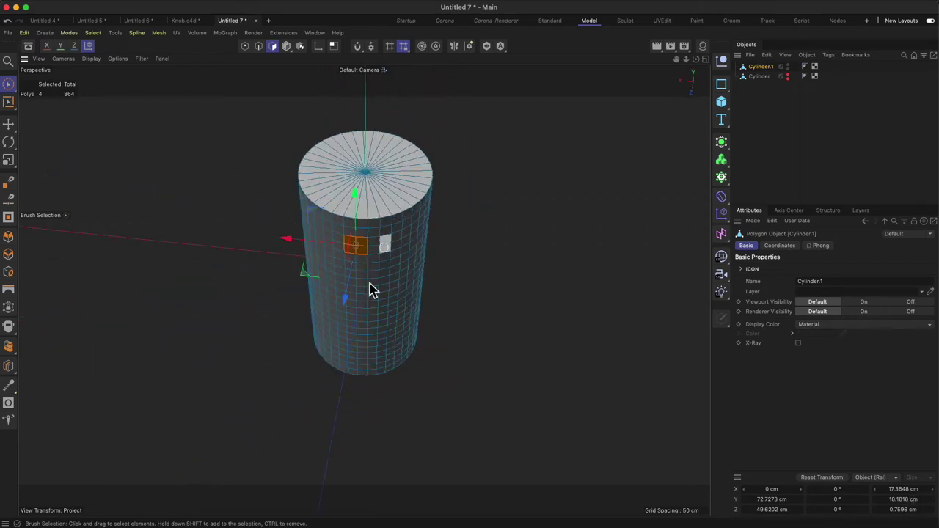
left_click_drag(364, 323, 216, 268, "alt")
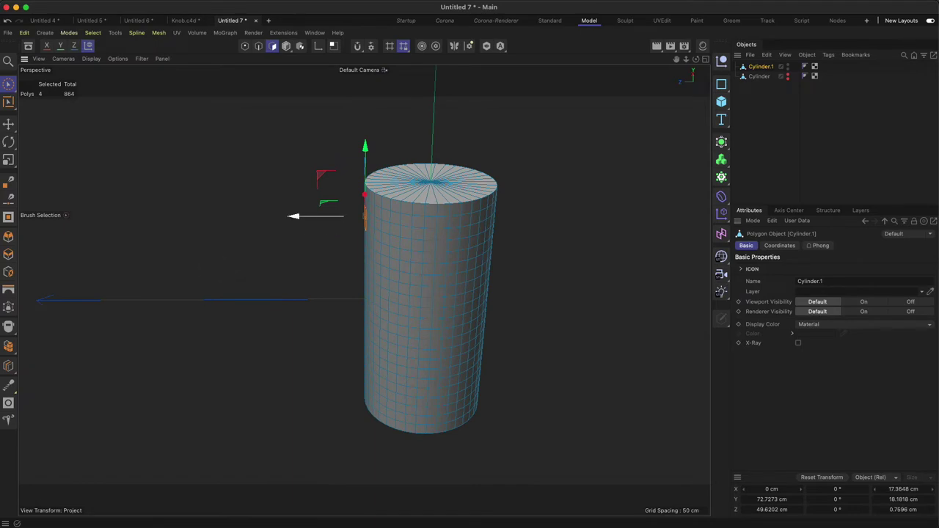
left_click_drag(408, 220, 487, 203, "alt")
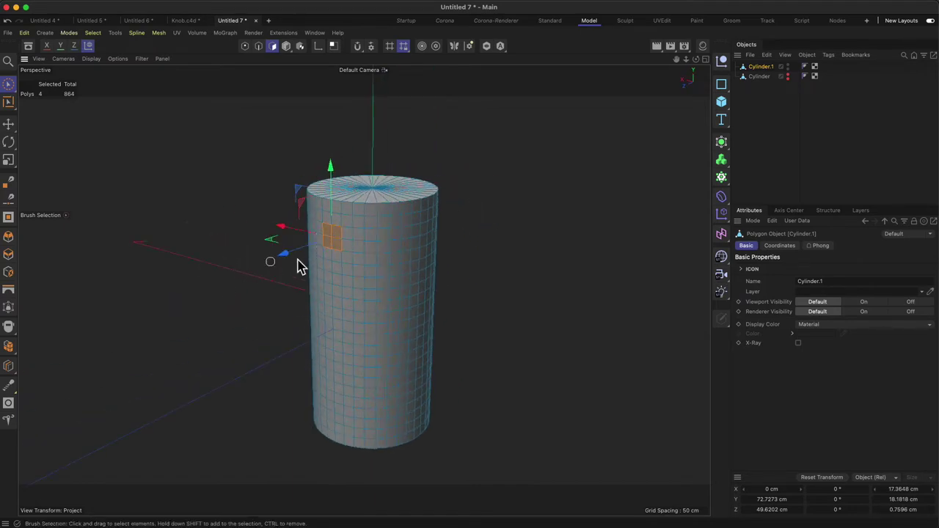
left_click_drag(321, 256, 316, 261, "alt")
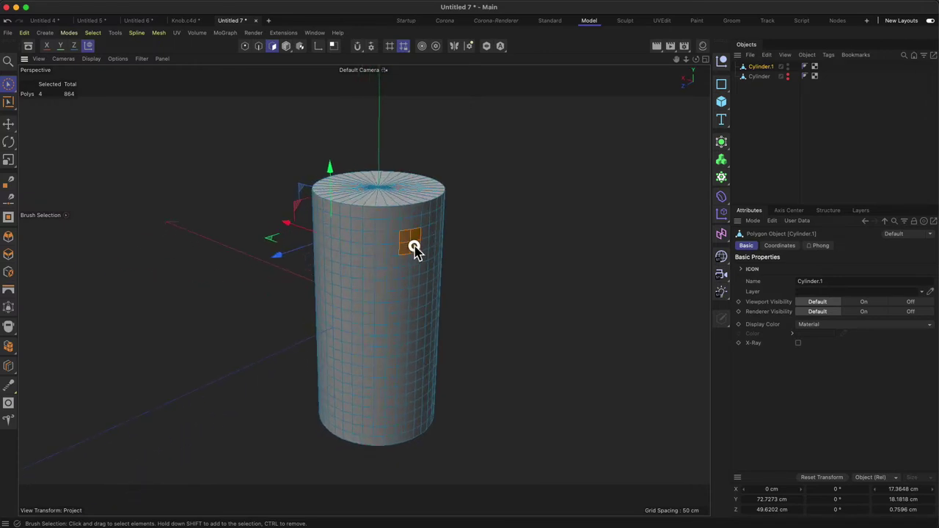
Step: Select a two-by-two polygon block on the cylinder's -X side at the same height instead and inspect it from several angles
left_click_drag(415, 273, 378, 270, "alt")
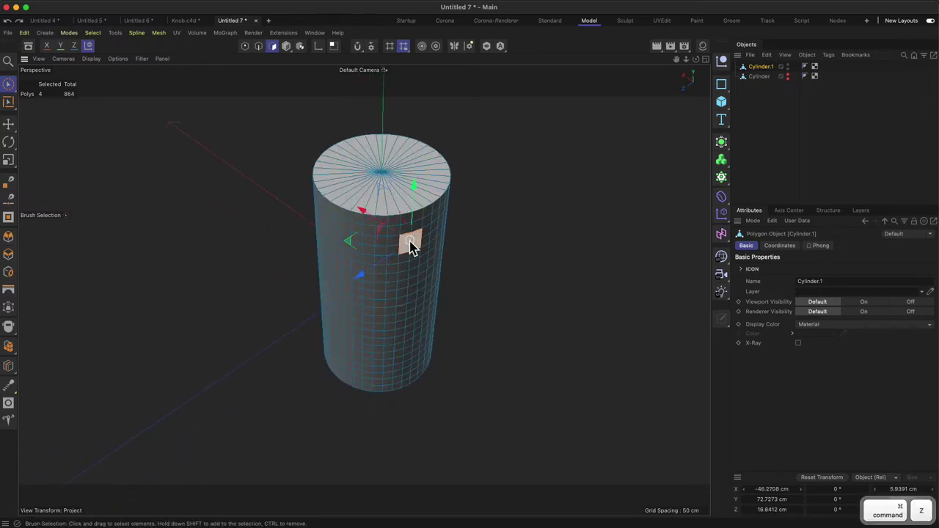
left_click_drag(410, 244, 389, 264, "alt")
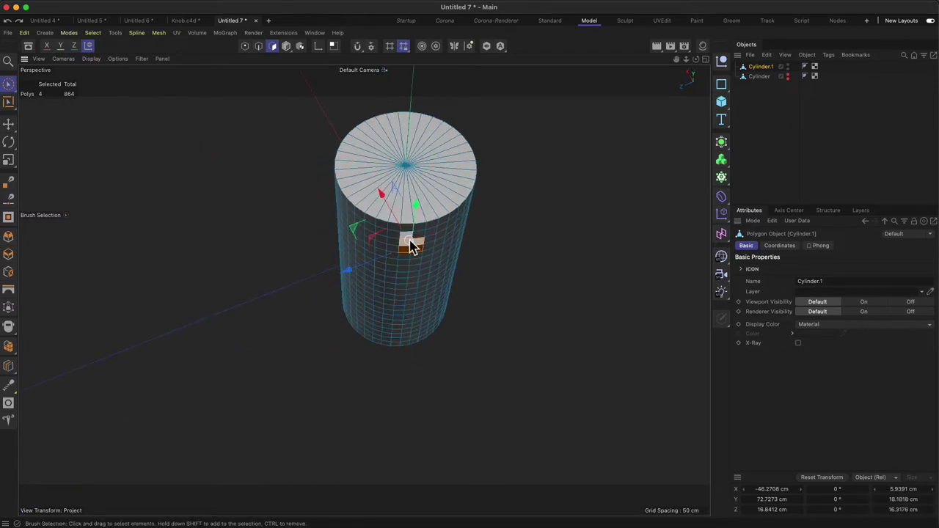
left_click_drag(416, 251, 557, 228, "alt")
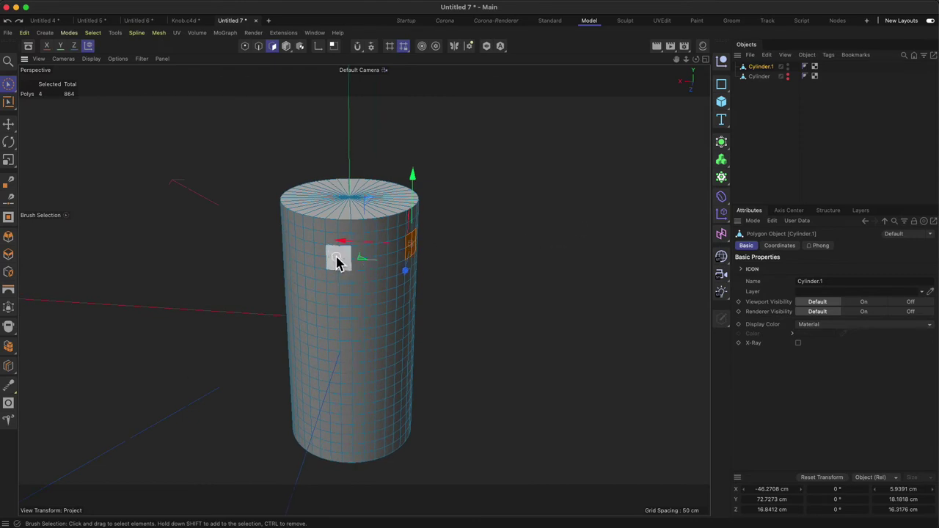
Step: Replace the selection with a two-by-two polygon block on the +Z side, one row lower than the first block
left_click_drag(335, 273, 428, 308, "alt")
key("super+z")
key("2")
left_click_drag(325, 270, 438, 287)
key("super+z")
left_click_drag(345, 285, 373, 302, "alt")
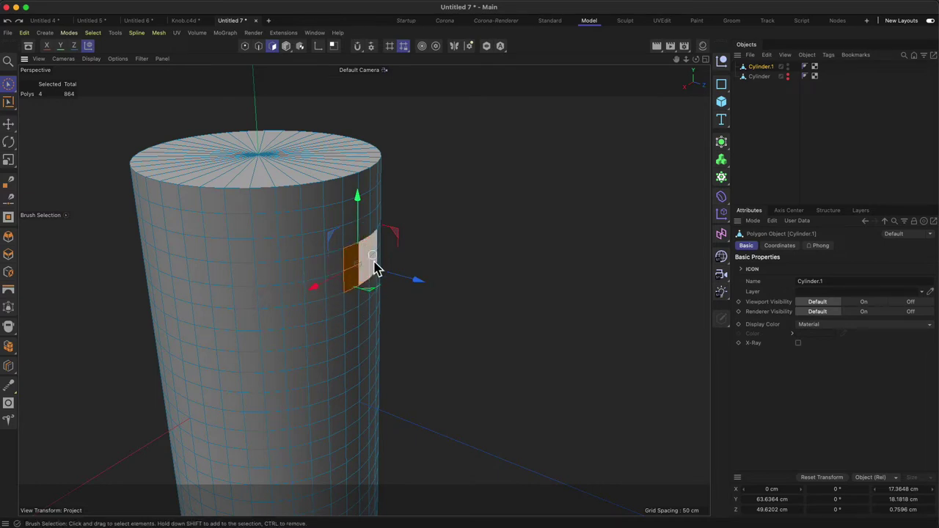
mouse_move(335, 262)
left_mouse_down("alt")
mouse_move(369, 257)
mouse_move(325, 244)
mouse_move(333, 262)
left_mouse_up("alt")
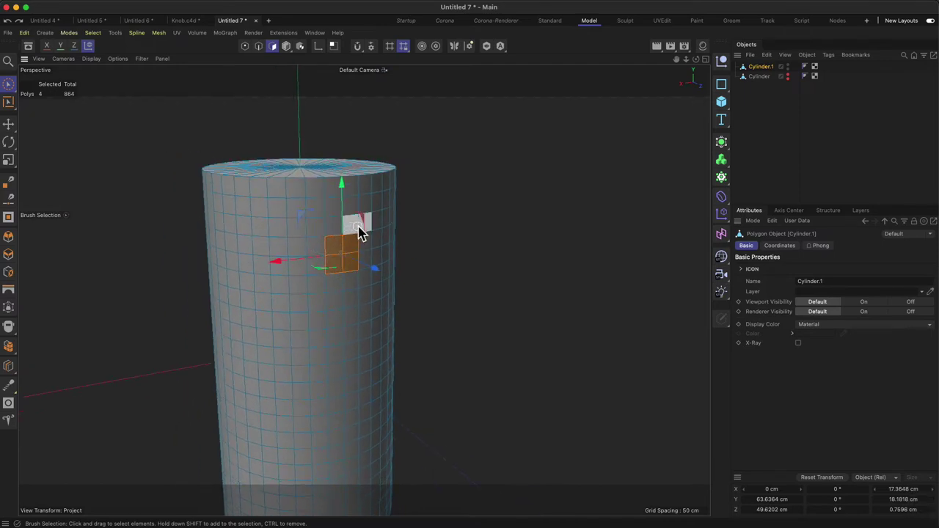
Step: Fit the four selected polygons to a circle at about 114 % scale, keeping the shape projected to the surface
left_click(9, 406)
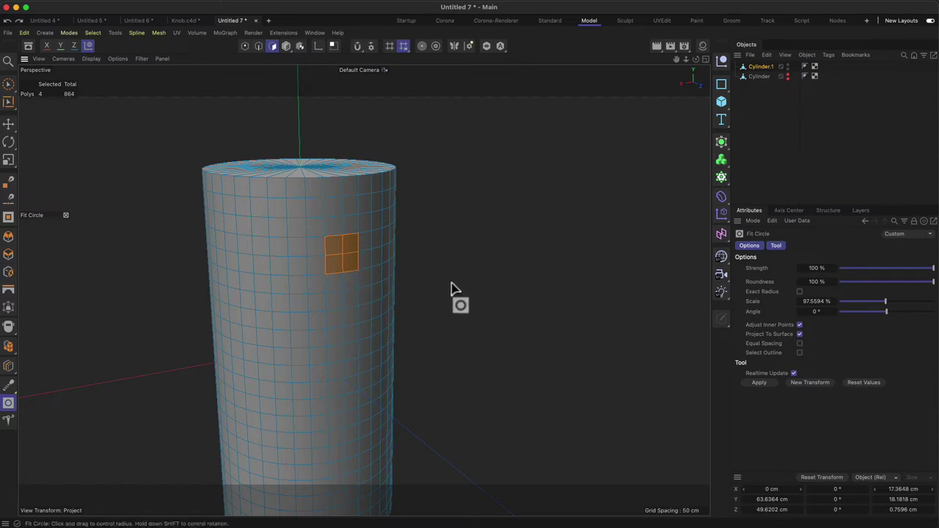
left_click_drag(433, 275, 368, 269)
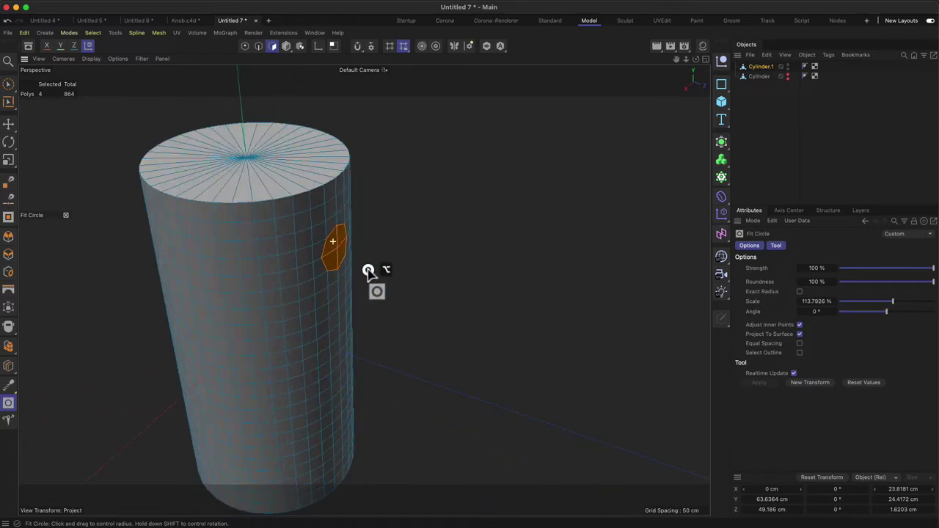
scroll(360, 211, "up", 4)
left_click_drag(361, 212, 215, 301, "alt")
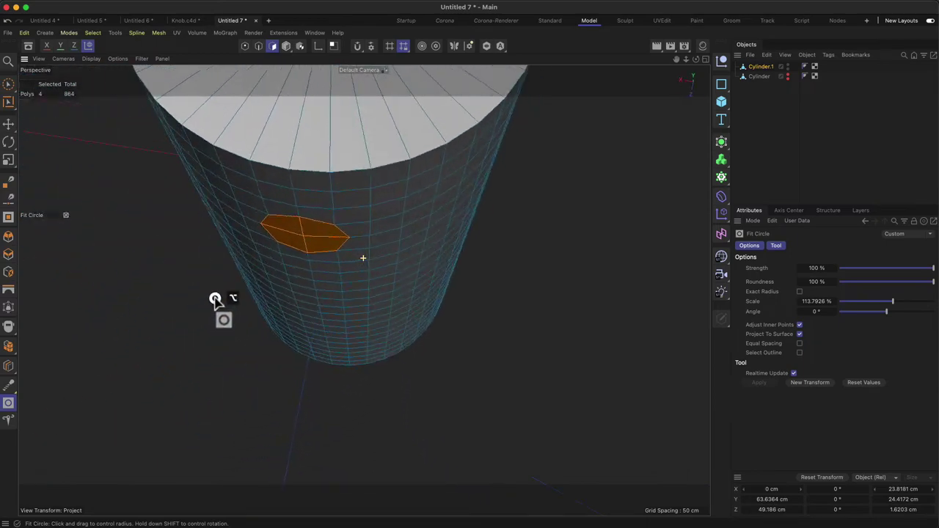
Step: Turn Project To Surface off for the fitted circle, compare the shape, and turn the option back on
left_click(799, 324)
left_click_drag(340, 317, 371, 256, "alt")
left_click_drag(308, 238, 356, 161, "alt")
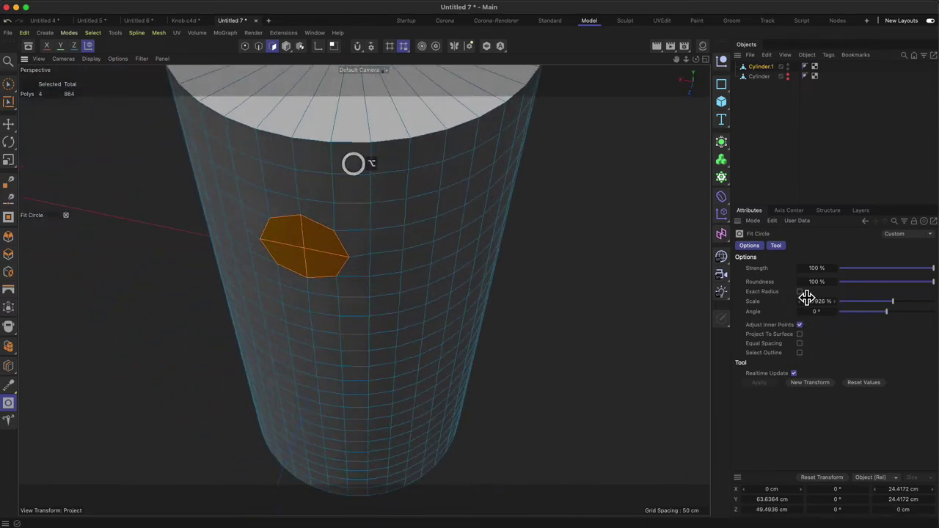
left_click(799, 333)
left_click_drag(332, 239, 436, 206, "alt")
key("1")
right_click_drag(356, 283, 350, 365)
left_click_drag(347, 327, 302, 217, "alt")
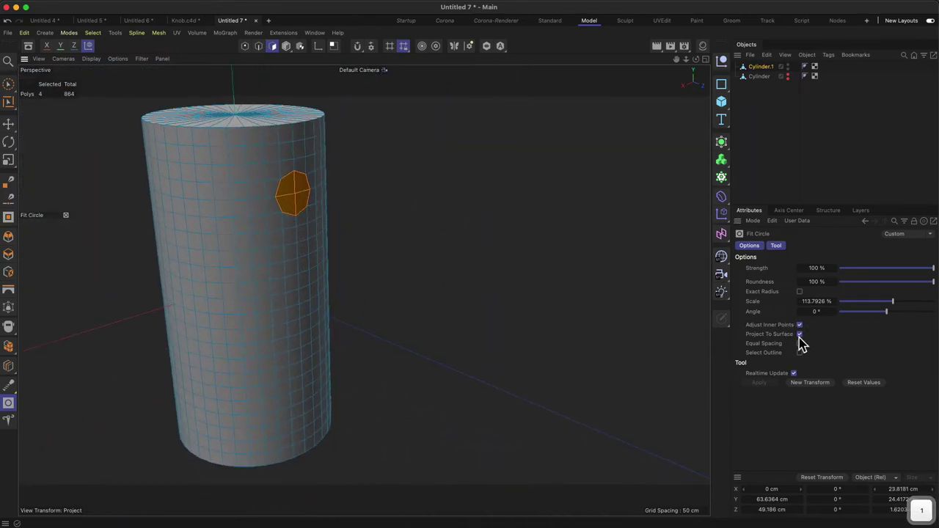
Step: Extrude the circular selection outward by about 34 cm and inspect the curvature of its end from above
key("d")
left_click_drag(290, 292, 271, 275)
left_click_drag(242, 168, 310, 258, "alt")
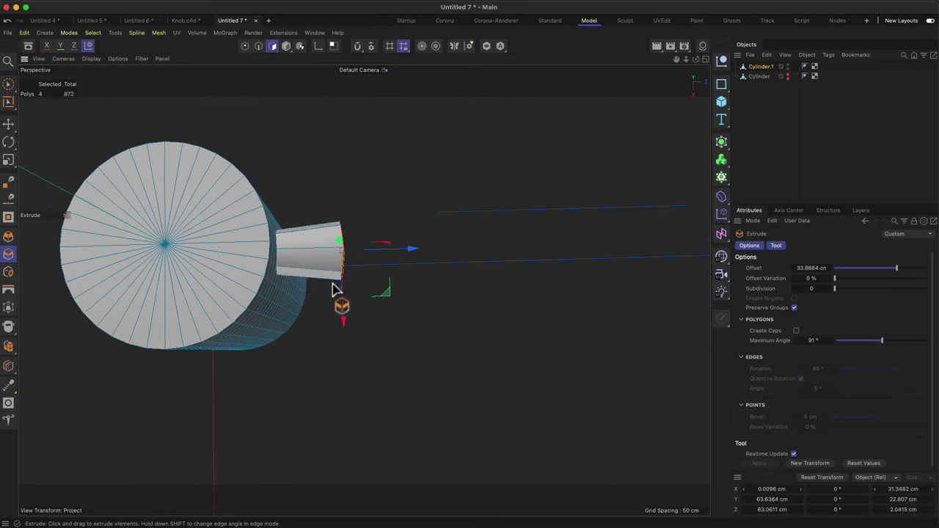
scroll(341, 246, "up", 3)
key("1")
left_click_drag(352, 228, 353, 281)
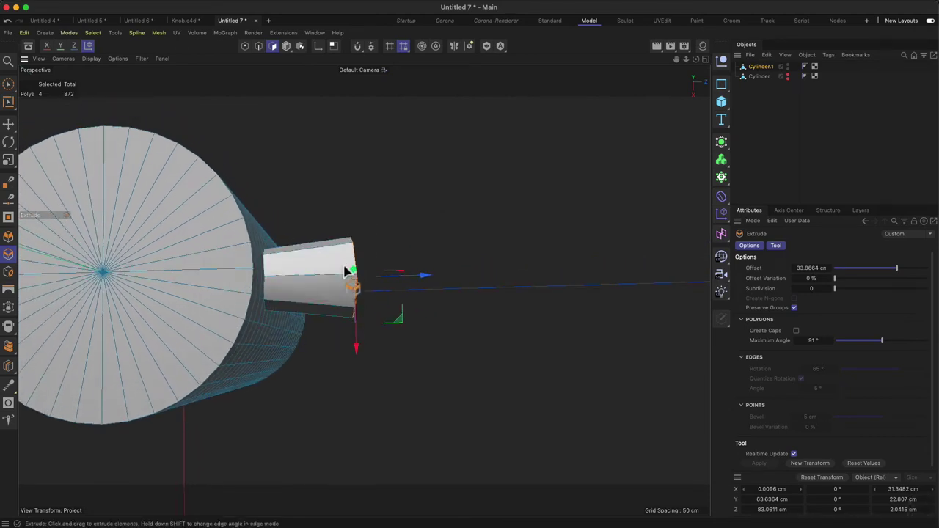
left_click_drag(409, 258, 332, 236, "alt")
Step: Undo the extrusion and the circle fit on the four polygons
key("super+z")
left_click_drag(273, 273, 336, 254, "alt")
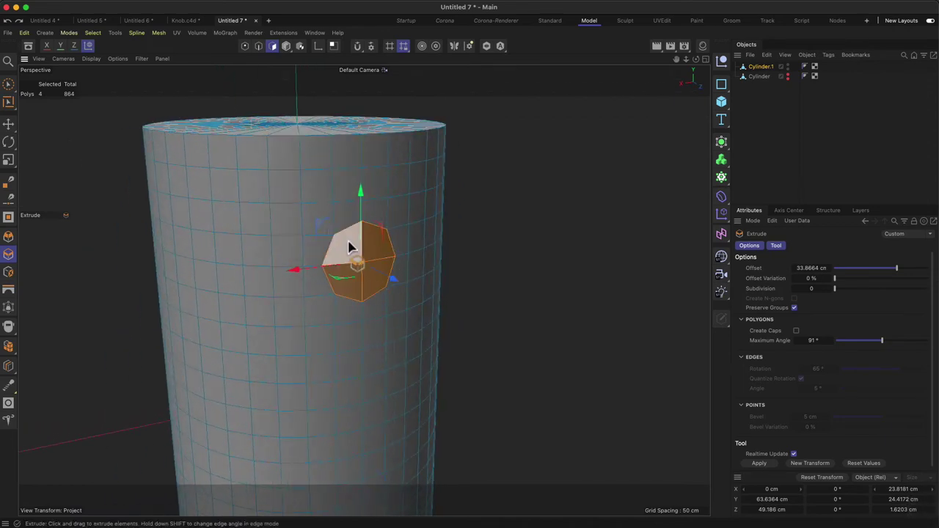
key("super+z")
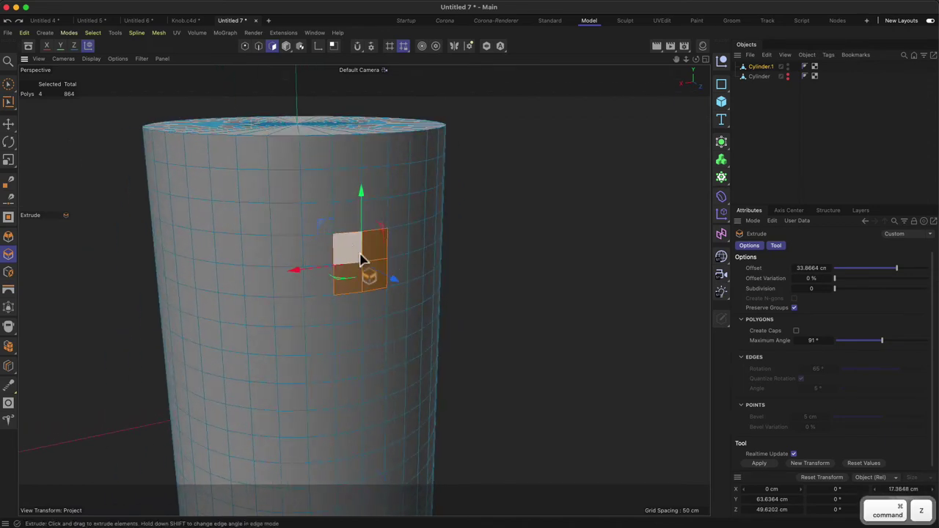
Step: Brush-select a four-by-four block of polygons centred on the former two-by-two patch on the cylinder's side
key("9")
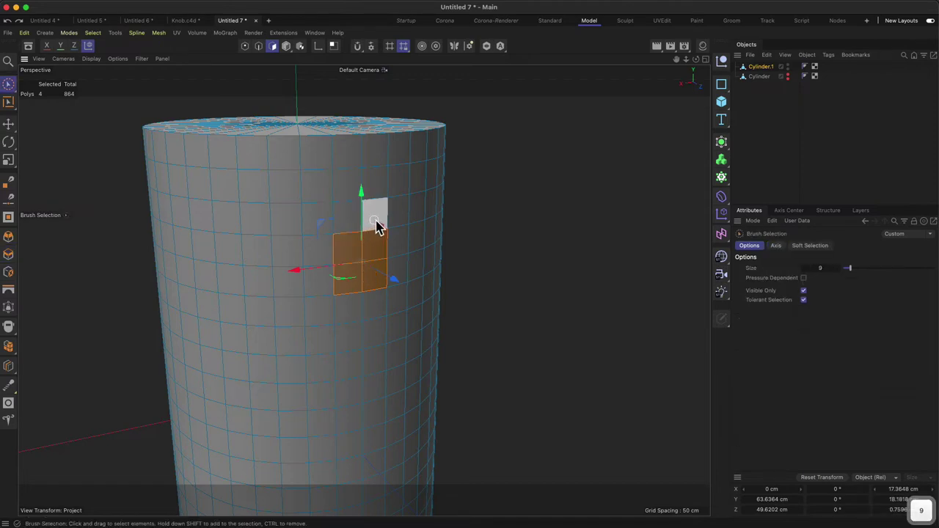
mouse_move(390, 227)
left_mouse_down()
mouse_move(319, 227)
mouse_move(319, 311)
mouse_move(394, 307)
left_mouse_up()
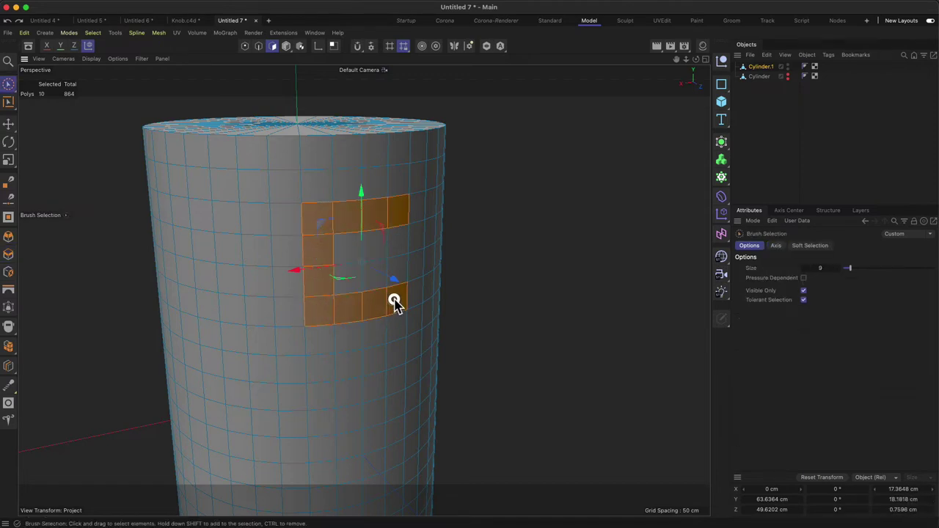
left_click_drag(365, 263, 360, 279)
scroll(360, 305, "down", 5)
Step: Try Fit Circle on the four-by-four selection at about 75 % scale and undo the fit
key("d")
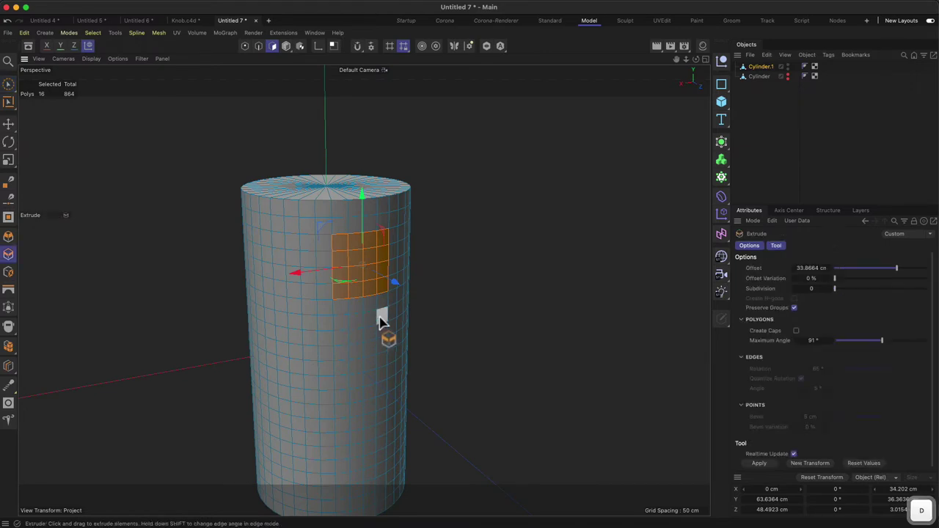
left_click(16, 404)
left_click_drag(474, 325, 234, 270)
mouse_move(437, 290)
left_mouse_down("alt")
mouse_move(488, 273)
mouse_move(518, 275)
mouse_move(440, 277)
left_mouse_up("alt")
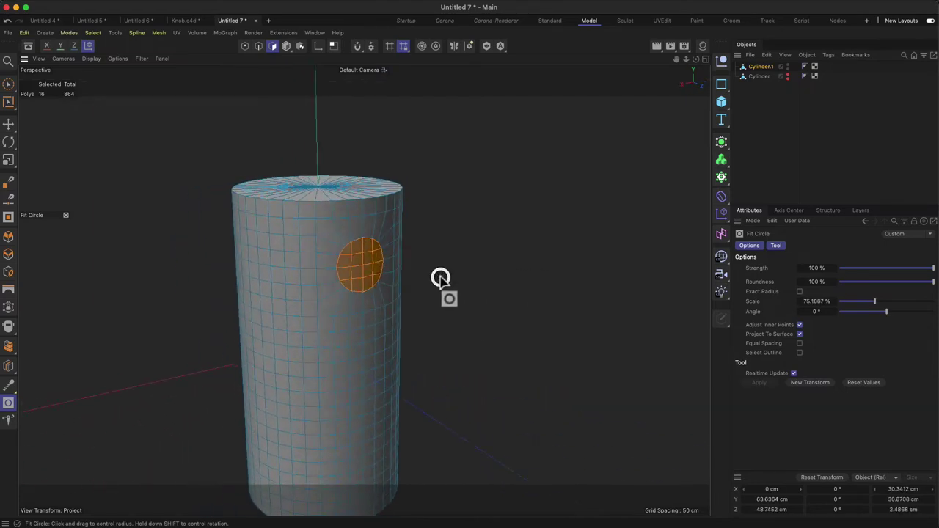
key("super+z")
Step: Subdivide the selected four-by-four polygon block into an eight-by-eight grid
left_click_drag(355, 273, 388, 235, "alt")
key("2")
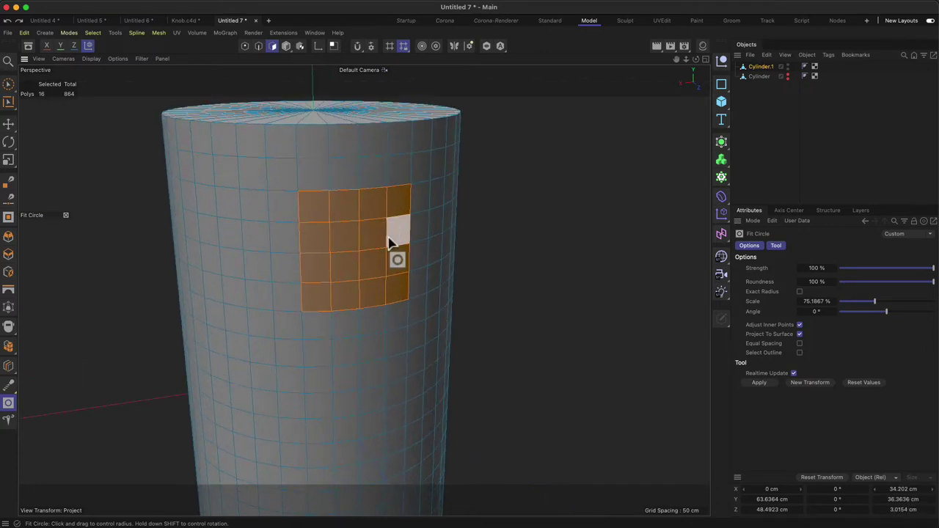
right_click(490, 224)
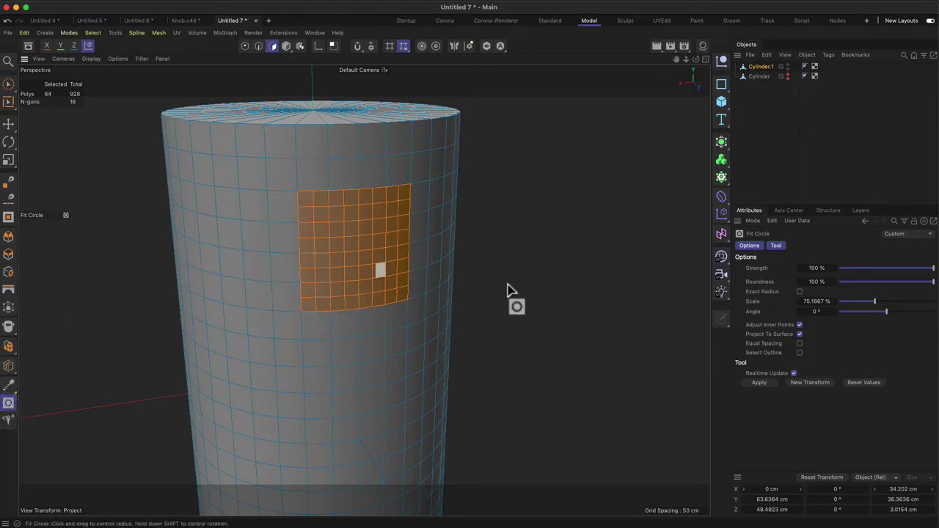
Step: Try Fit Circle on the subdivided patch at about 111 % scale, inspect the outline, and undo the fit
left_click_drag(481, 296, 315, 252)
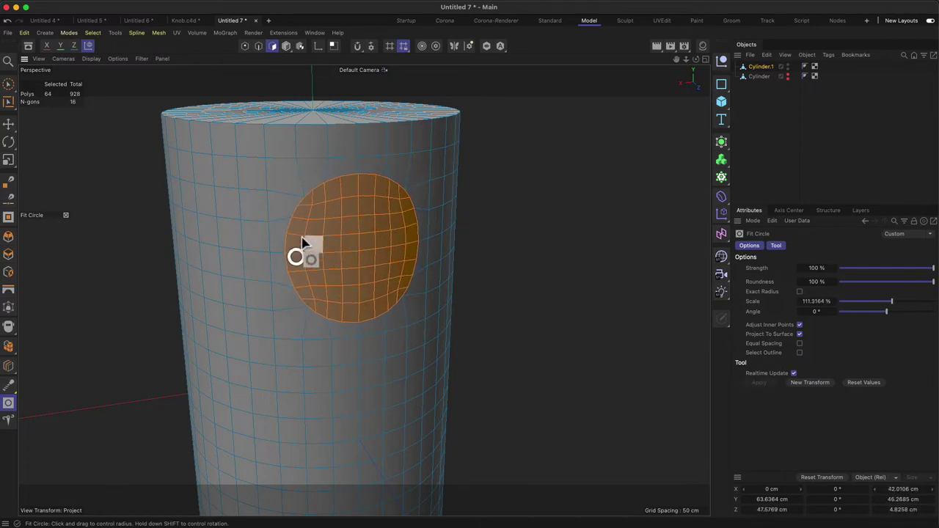
left_click_drag(377, 307, 314, 259, "alt")
key("super+z")
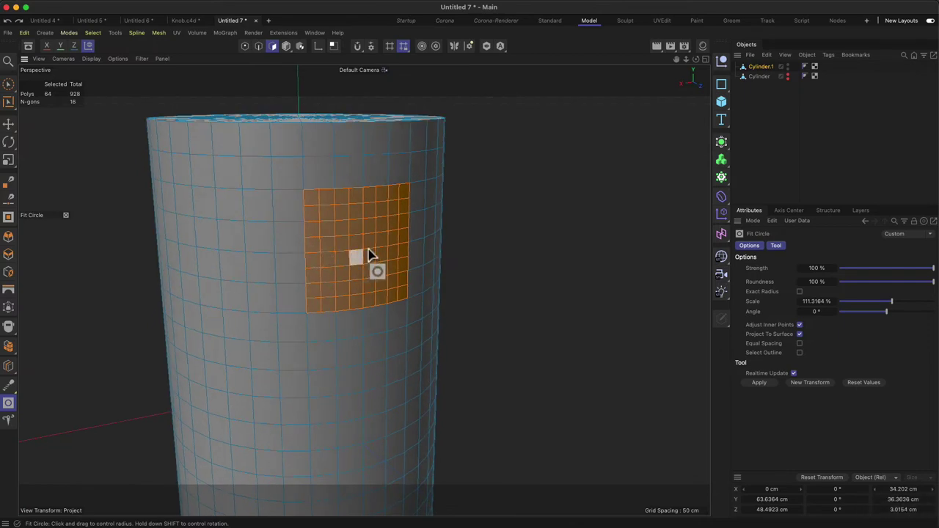
Step: Try insetting the subdivided patch by about 1.67 cm, and undo both the inset and the subdivision
key("i")
left_click_drag(237, 274, 233, 278)
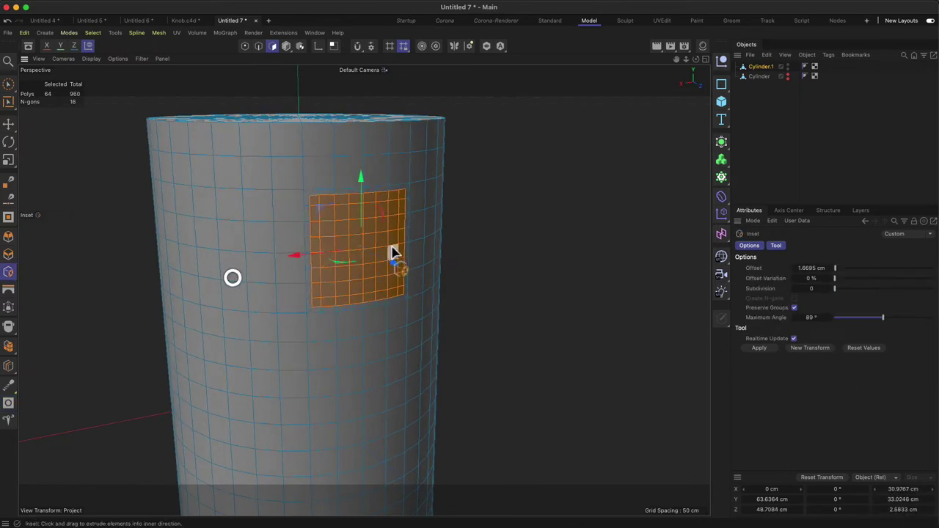
key("super+z")
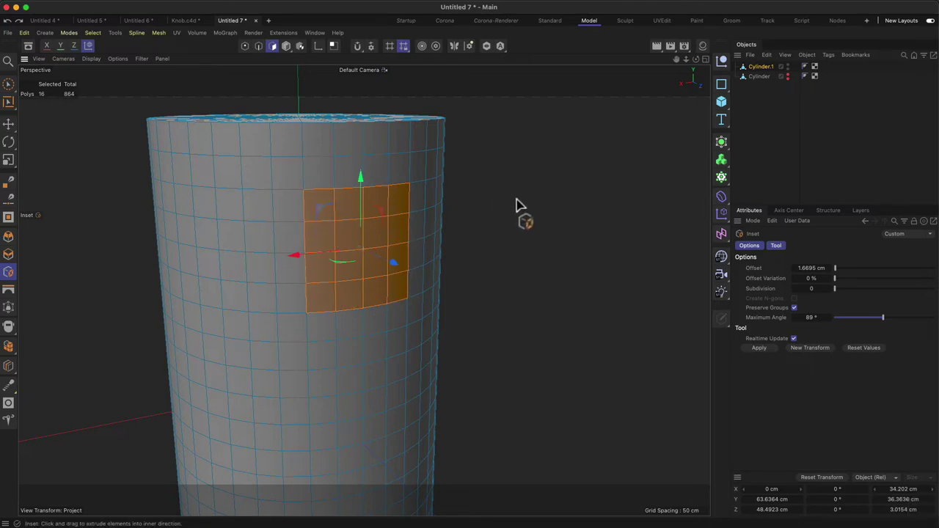
Step: Inset the selected four-by-four polygon block on the cylinder's side by about 3.36 cm
middle_click_drag(517, 200, 522, 198, "alt")
left_click_drag(503, 205, 486, 190, "alt")
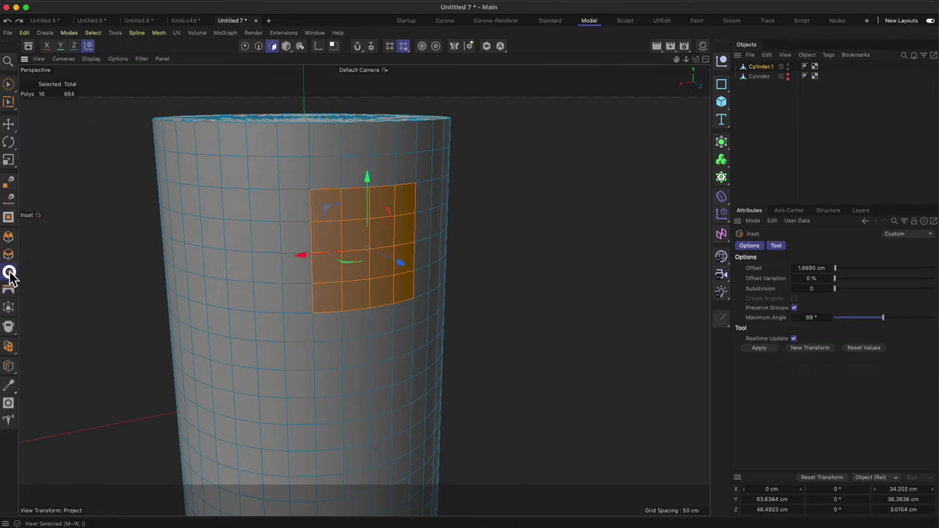
left_click_drag(470, 237, 224, 279)
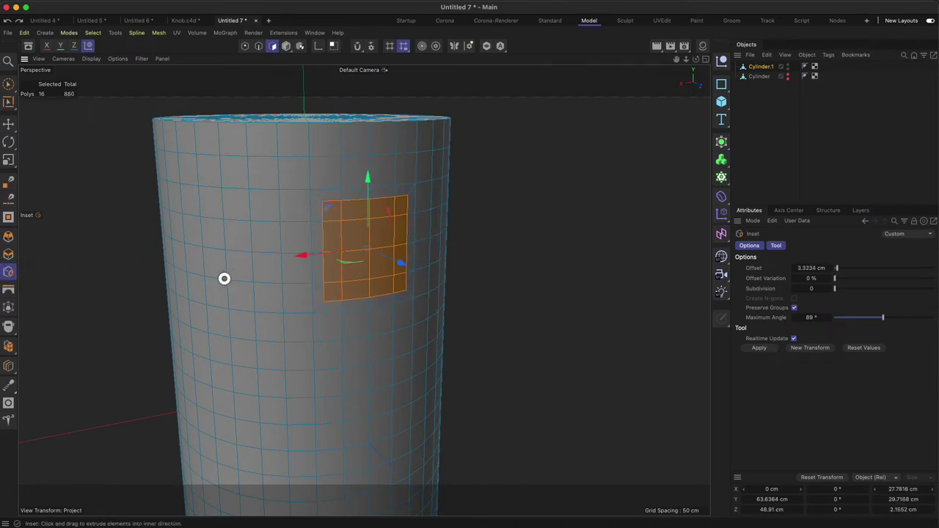
Step: Shrink the selection, and loop-select the narrow ring of polygons that the inset made around the block
mouse_move(373, 210)
left_mouse_down("alt")
mouse_move(361, 188)
mouse_move(374, 197)
left_mouse_up("alt")
key("u")
key("k")
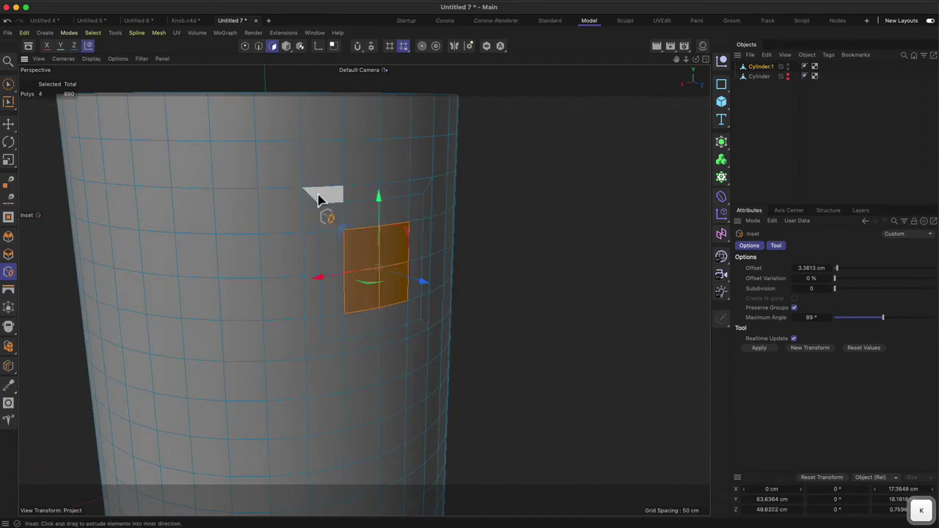
key("u")
key("l")
left_click(310, 200)
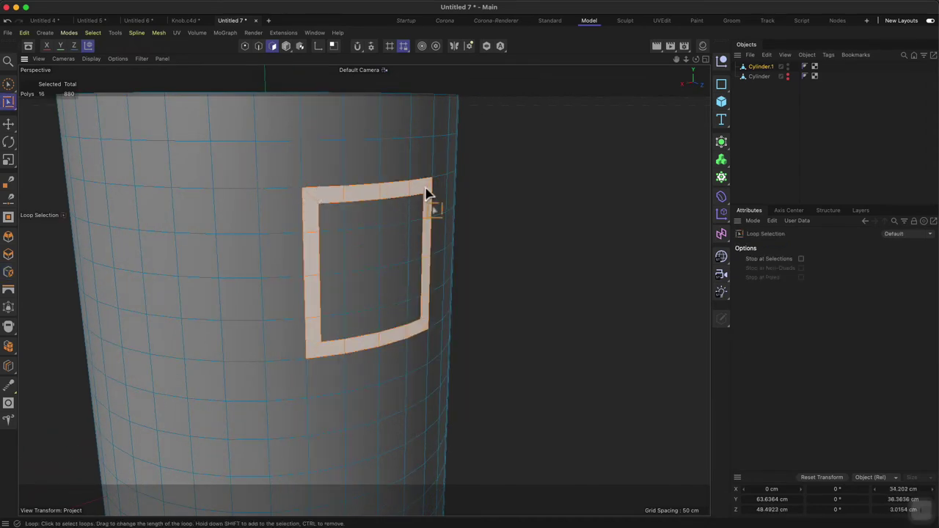
left_click_drag(319, 204, 363, 189, "alt")
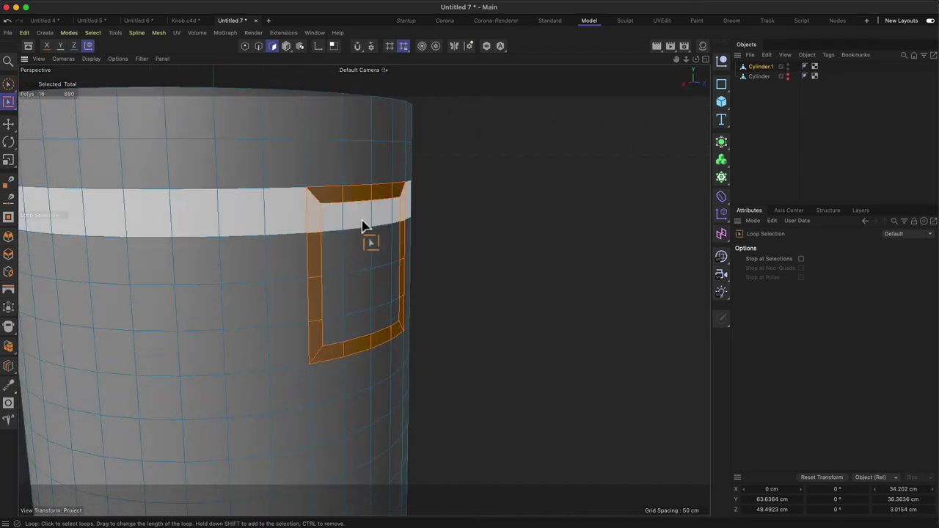
left_click_drag(342, 266, 347, 257, "alt")
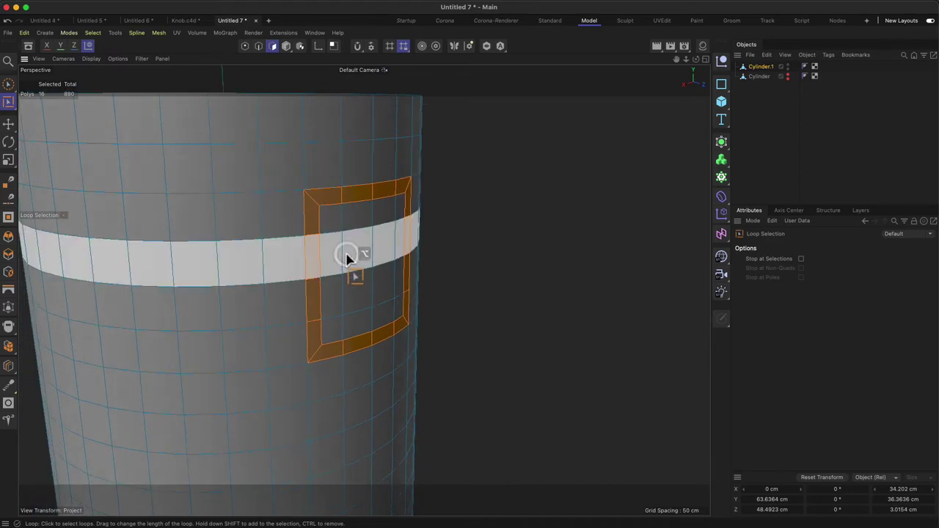
Step: Brush-select the inner four-by-four polygons inside the inset ring
key("9")
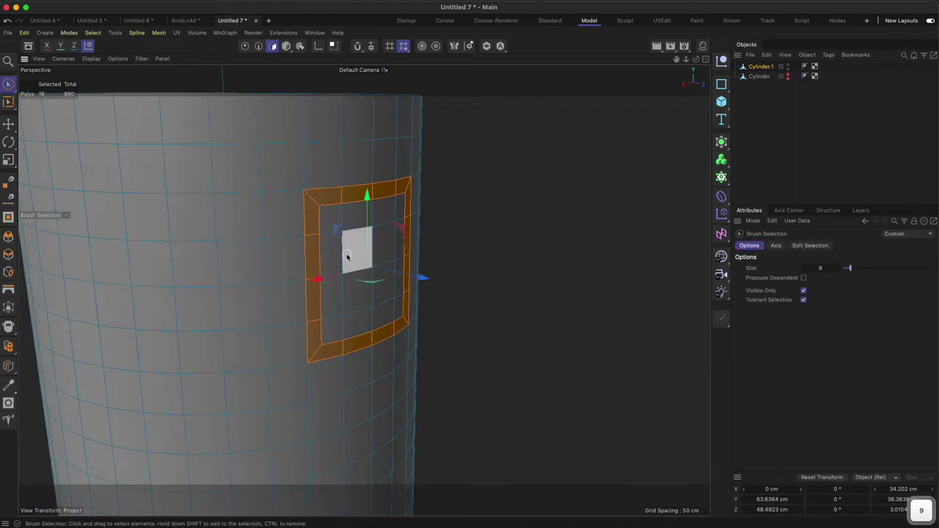
left_click(383, 215)
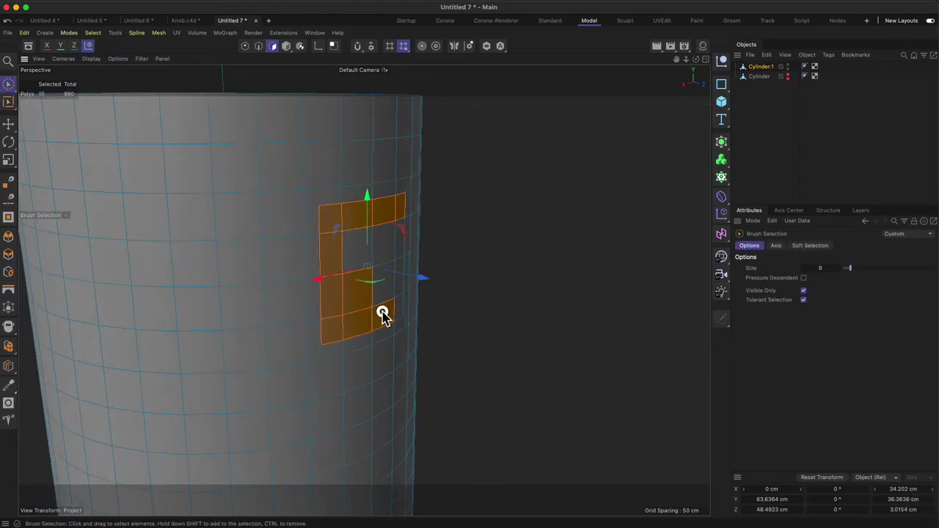
left_click_drag(355, 262, 434, 195, "alt")
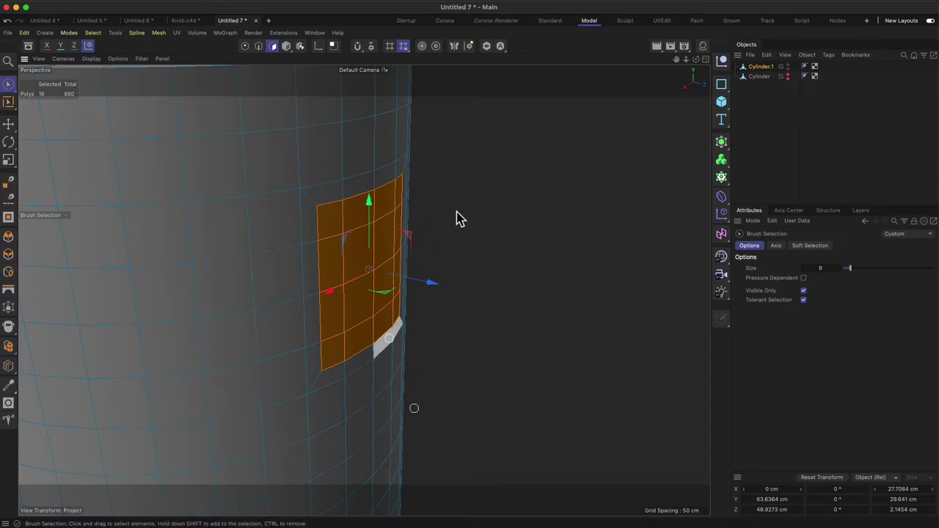
Step: Brush-select polygons at the inset ring's upper corner, and the row of larger polygons surrounding the ring
mouse_move(316, 256)
left_mouse_down("alt")
mouse_move(372, 234)
mouse_move(315, 243)
left_mouse_up("alt")
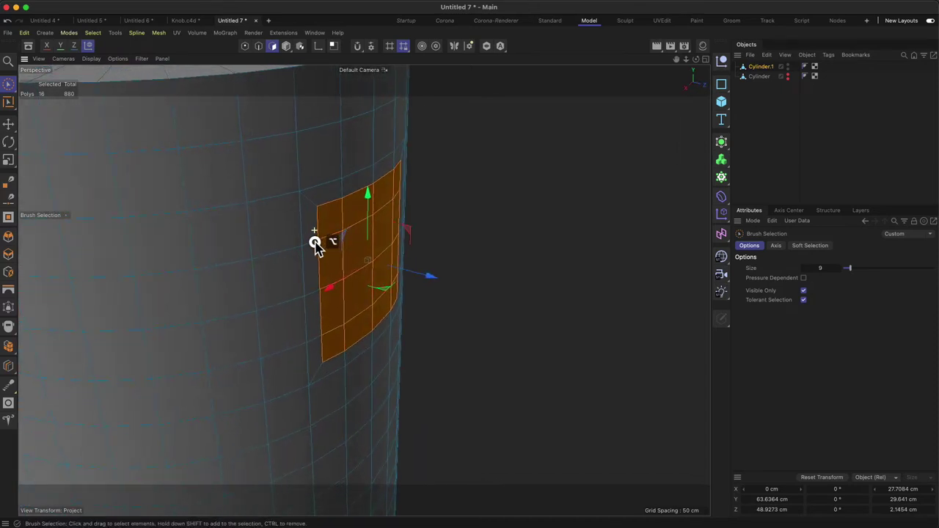
left_click(312, 206)
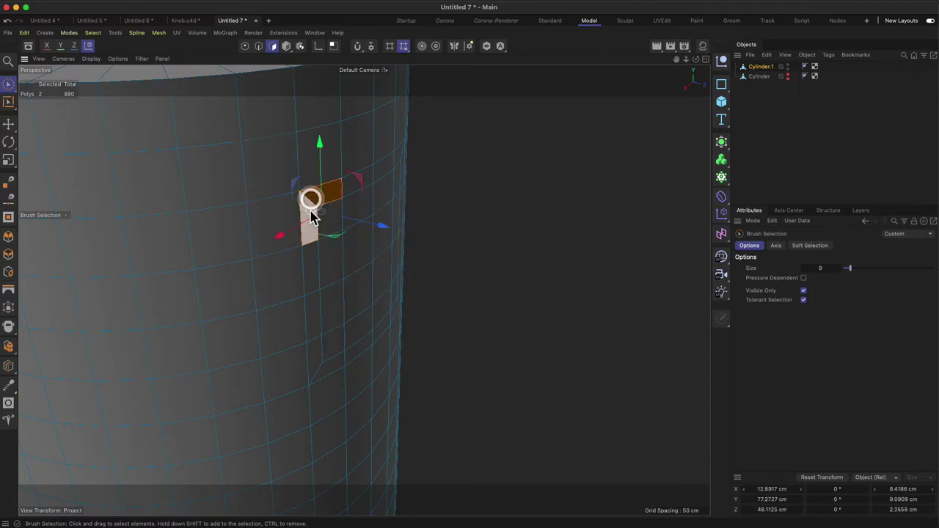
left_click_drag(357, 147, 277, 178)
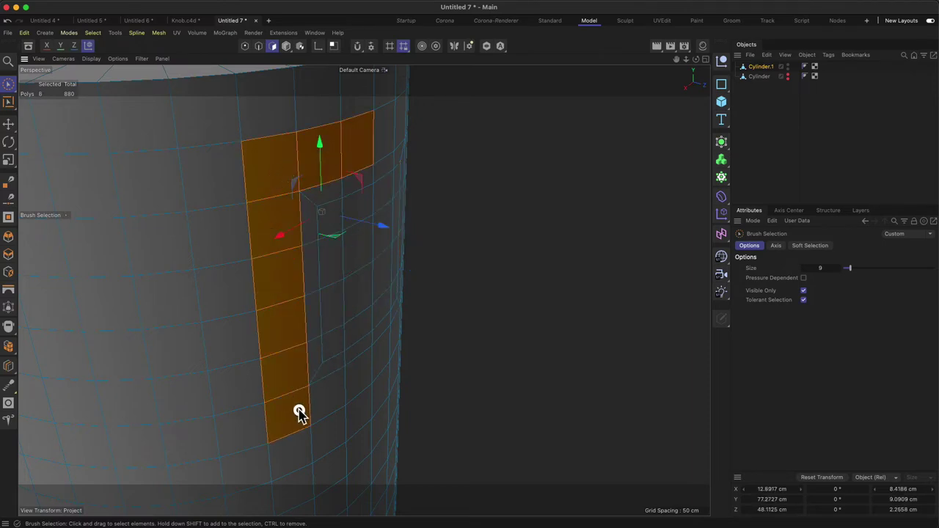
Step: Reselect the full four-by-four block inside the inset ring with the selection brush
left_click_drag(355, 380, 360, 331, "alt")
left_click_drag(339, 231, 334, 276)
left_click_drag(342, 331, 355, 330)
left_click_drag(355, 330, 268, 322, "alt")
left_click_drag(411, 328, 438, 285, "shift")
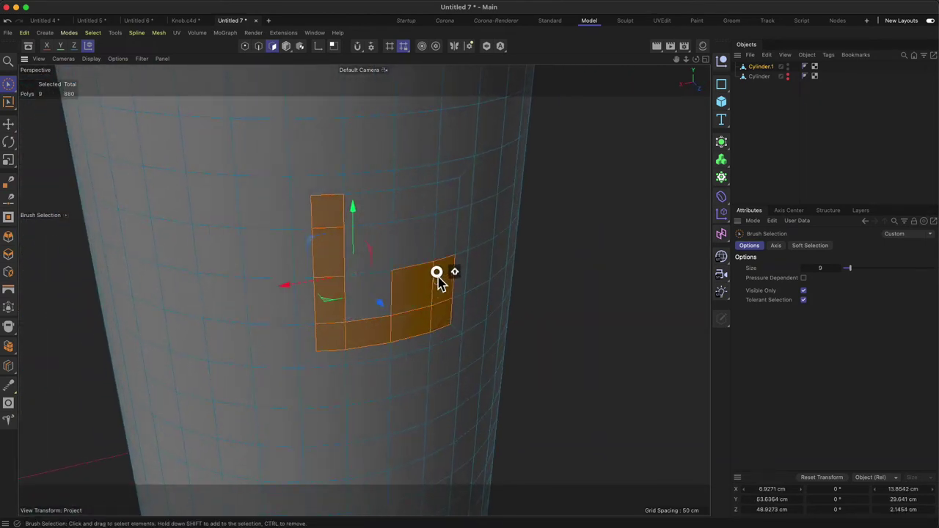
left_click_drag(372, 316, 375, 323, "shift")
left_click_drag(375, 323, 395, 394, "alt")
Step: Fit the block to a circle, subdivide it into an eight-by-eight grid, and refit it at about 92 % scale
key("2")
left_click_drag(389, 343, 334, 285, "alt")
key("1")
left_click(9, 404)
left_click_drag(415, 384, 240, 272)
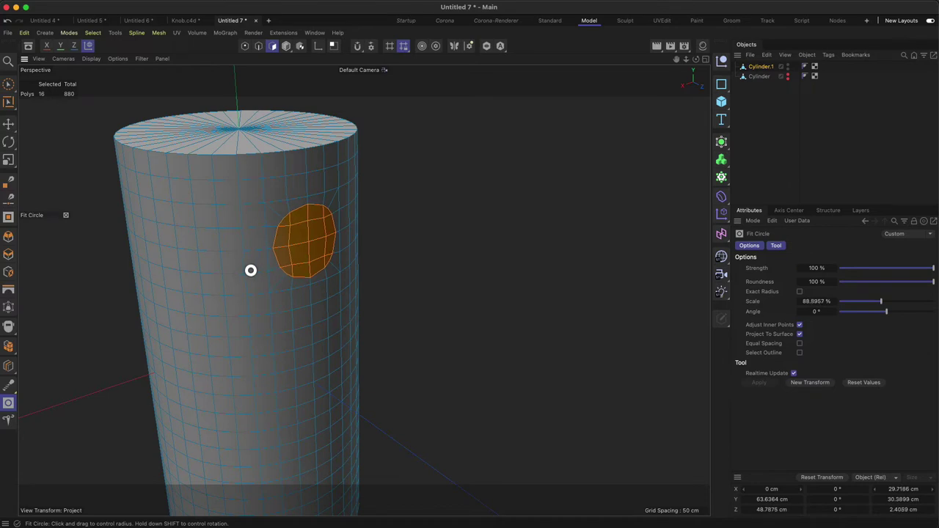
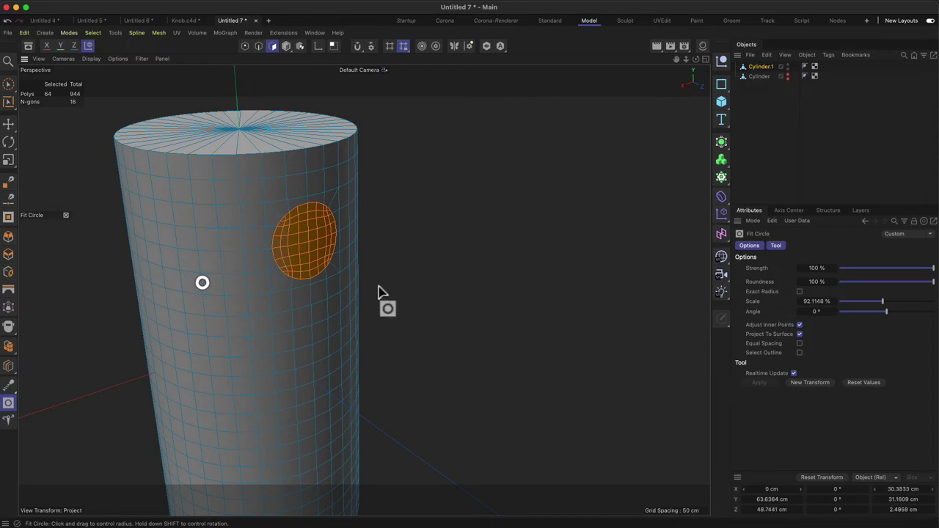
Step: Try Smooth Edges on the round patch with up to 405 iterations, inspect the outline, and undo the smoothing
left_click(9, 392)
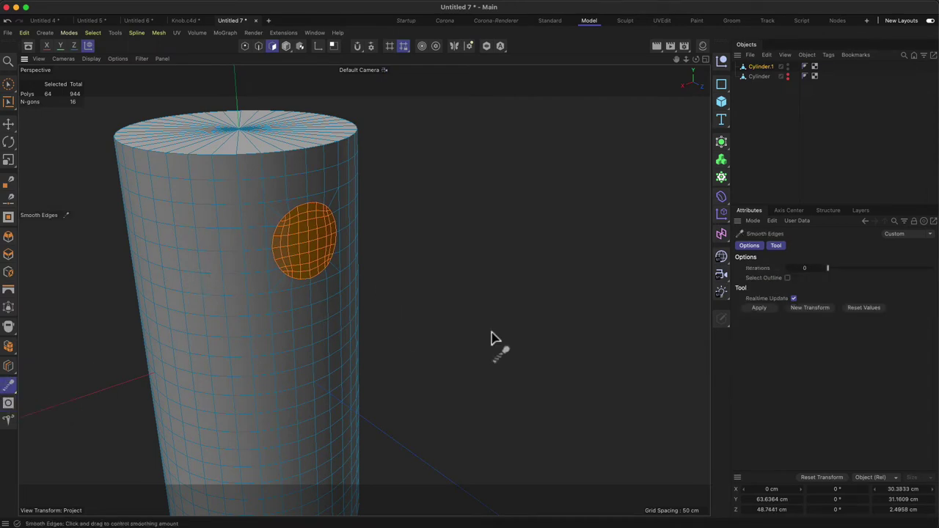
left_click_drag(399, 263, 430, 257)
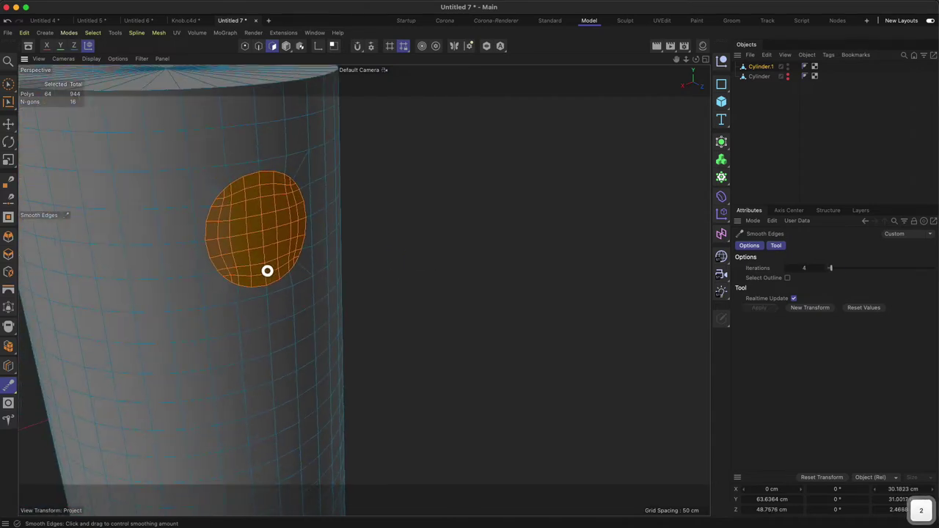
left_click_drag(268, 269, 372, 262)
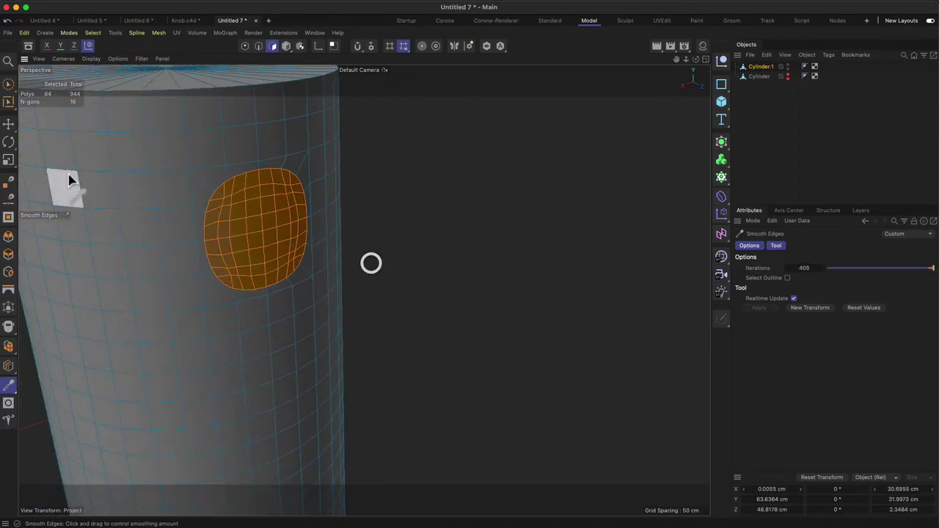
left_click_drag(257, 219, 248, 189, "alt")
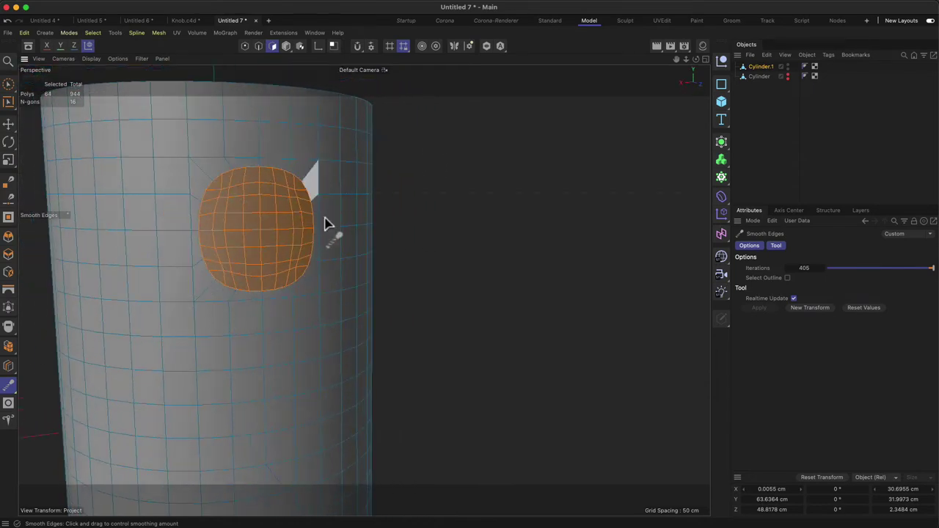
key("super+z")
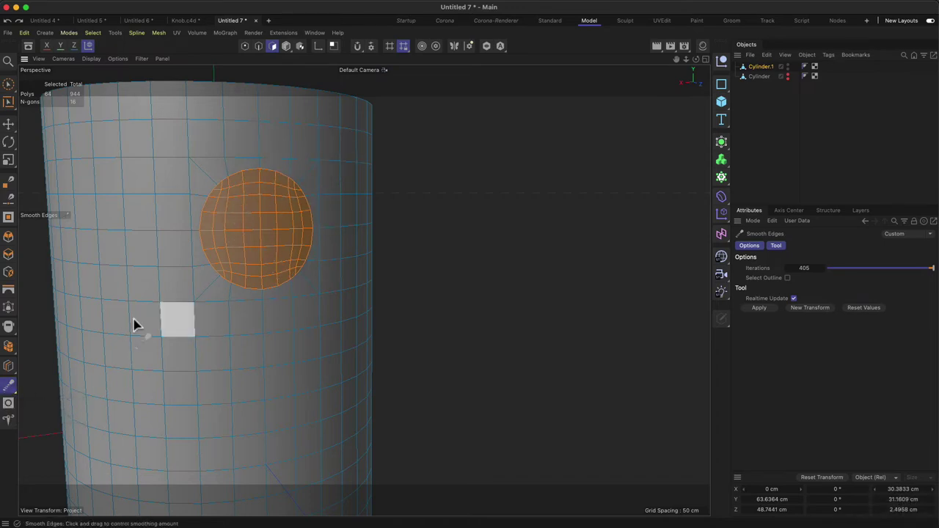
Step: Extrude the round patch straight outward from the cylinder to a Z position of about 77.8 cm
left_click(8, 405)
left_click_drag(293, 251, 380, 276, "alt")
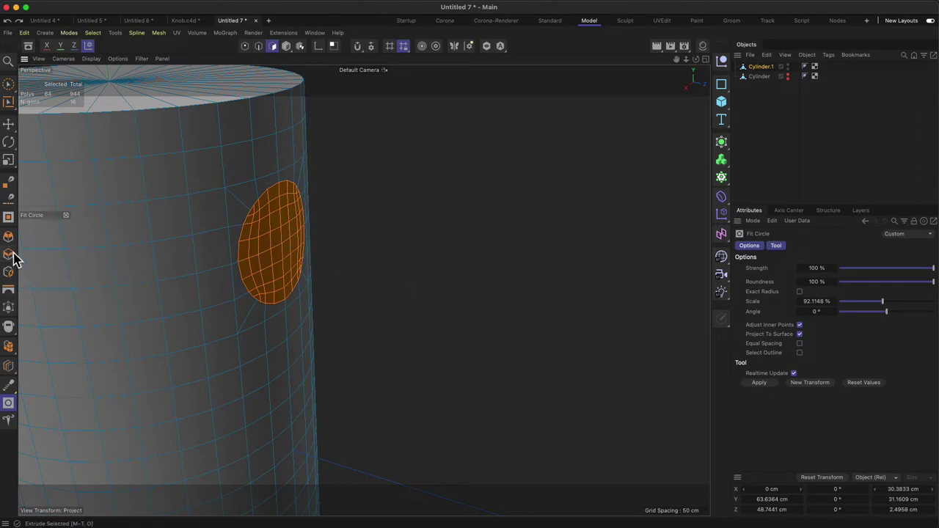
left_click(9, 255)
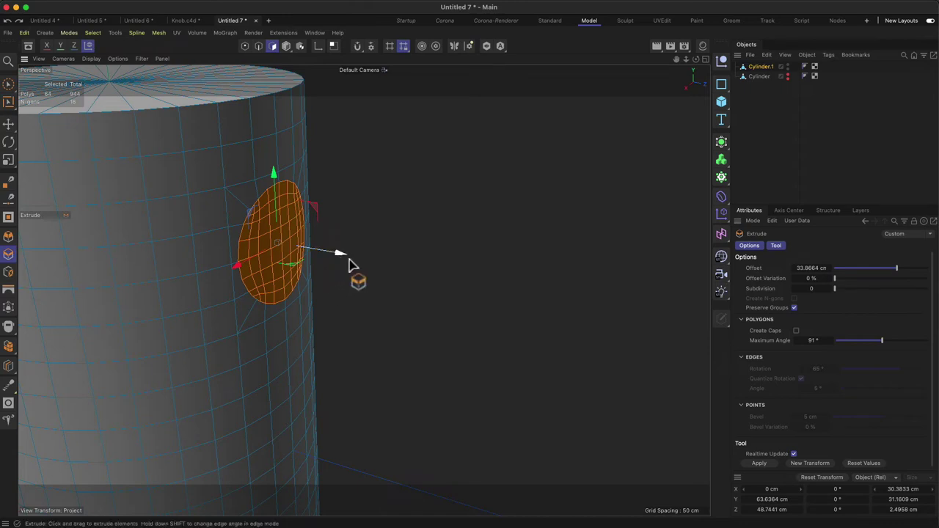
left_click_drag(341, 255, 457, 272)
left_click_drag(273, 275, 225, 196, "alt")
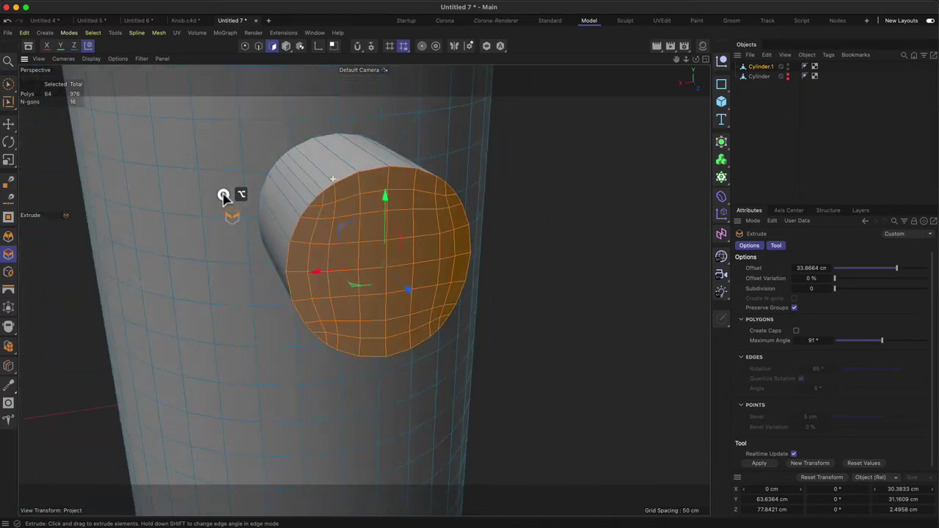
Step: Flatten the extrusion's curved end cap by scaling it along Z to a size of 0 cm
left_click_drag(279, 300, 439, 216, "alt")
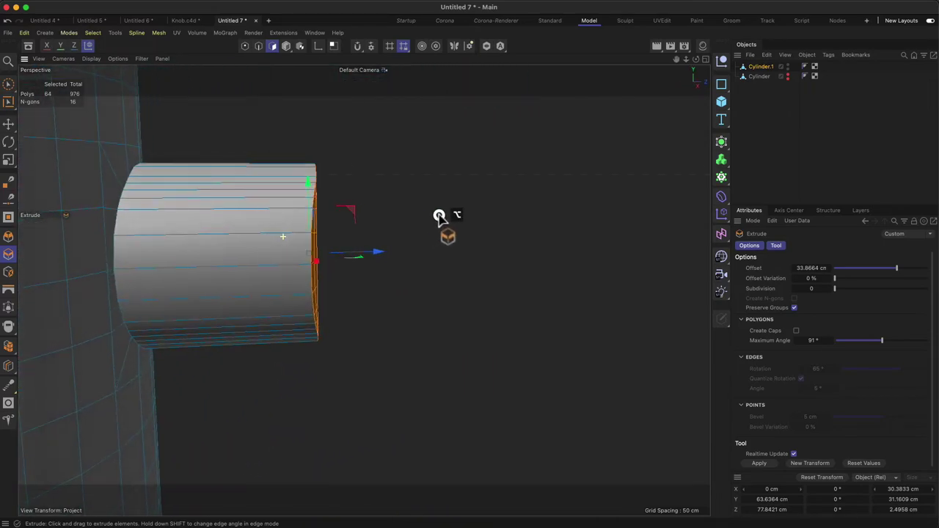
left_click(10, 160)
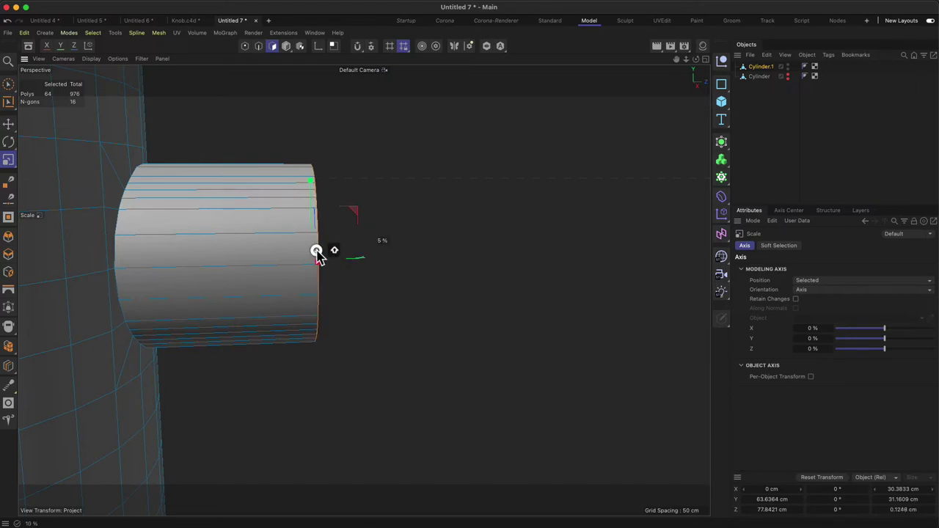
left_click_drag(313, 250, 304, 243, "shift")
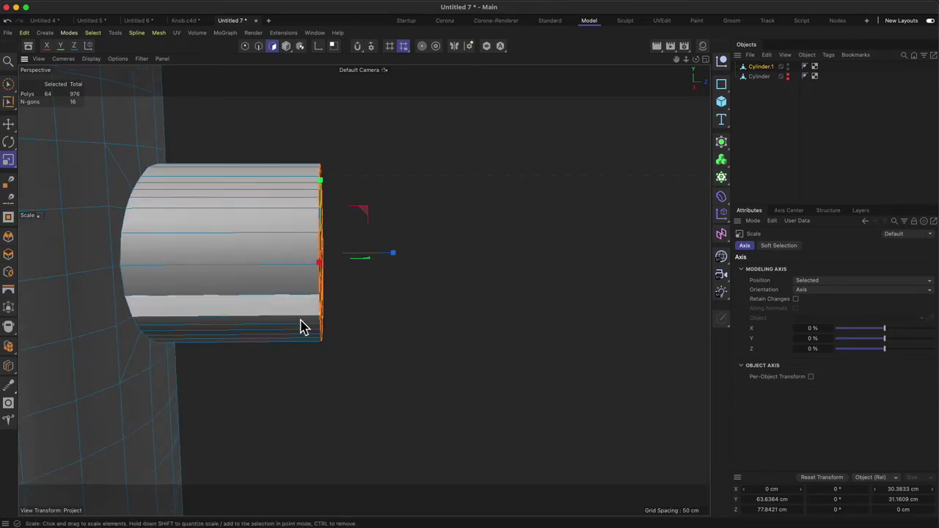
left_click_drag(304, 325, 203, 206, "alt")
Step: Clear the polygon and object selections, and examine the shading of the cylinder and its round extrusion from several angles
key("e")
left_click_drag(349, 237, 346, 302)
left_click(482, 211)
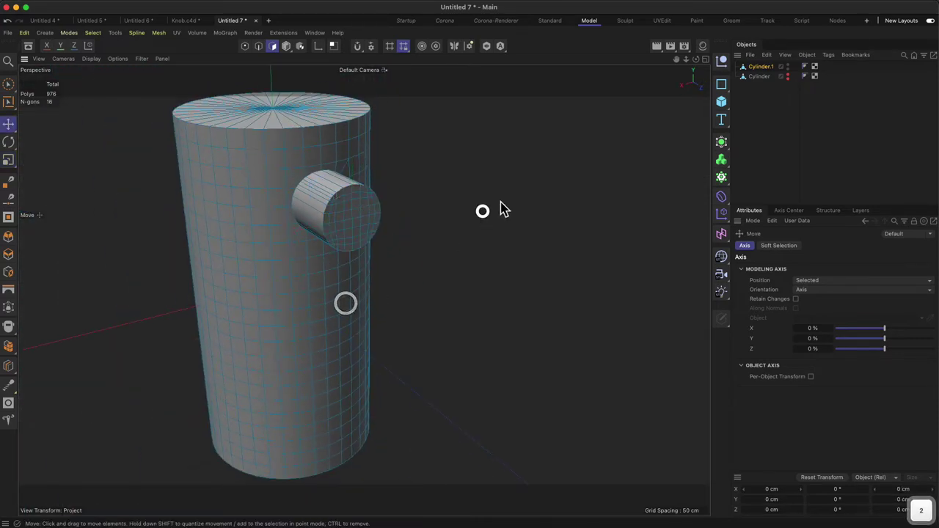
left_click(818, 153)
left_click_drag(314, 199, 382, 184, "alt")
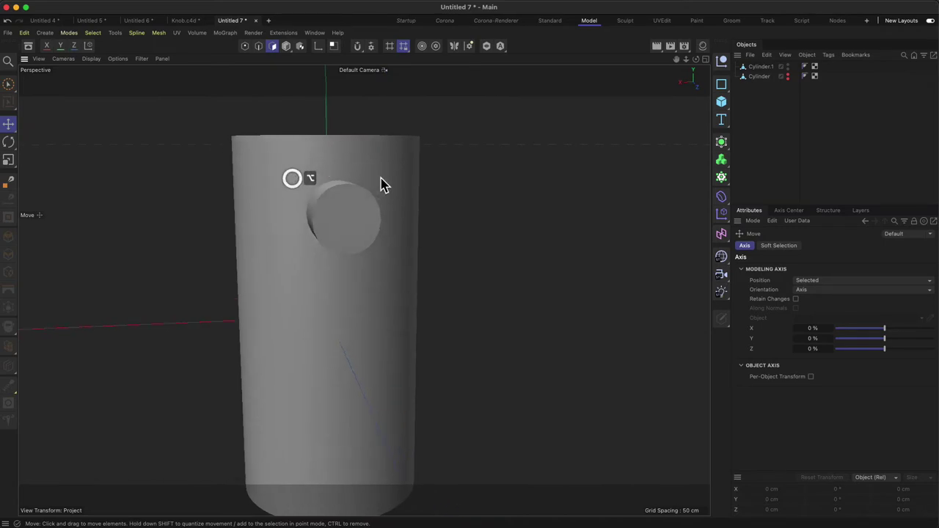
left_click_drag(291, 182, 348, 167, "alt")
right_click_drag(314, 173, 352, 137, "alt")
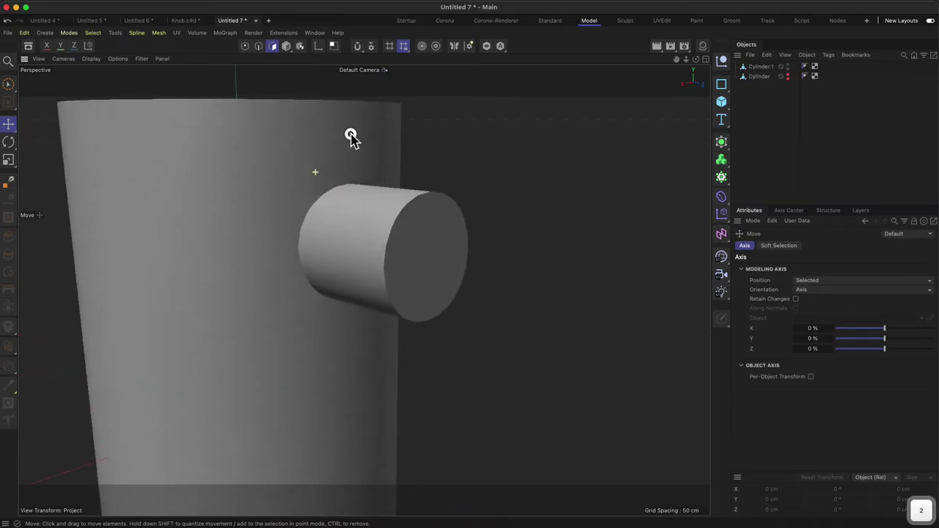
left_click_drag(353, 135, 350, 193, "alt")
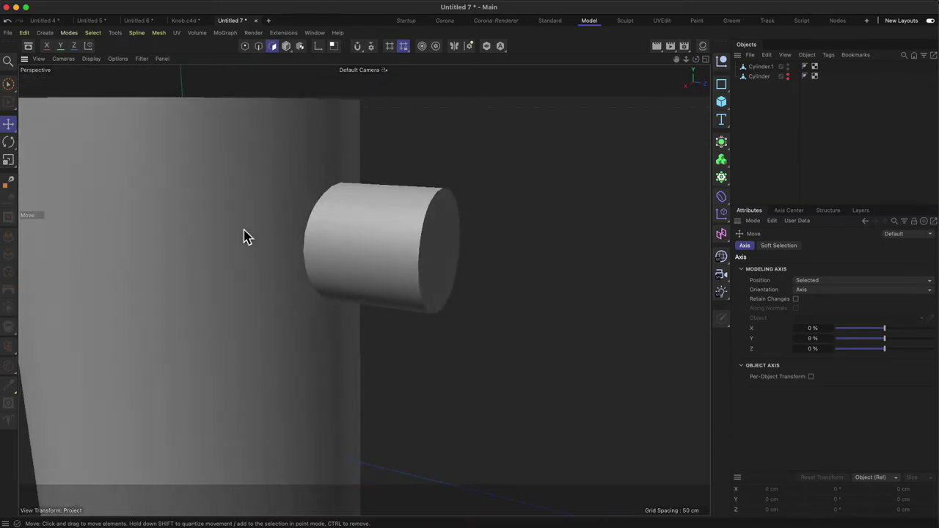
key("2")
left_click_drag(329, 228, 310, 247)
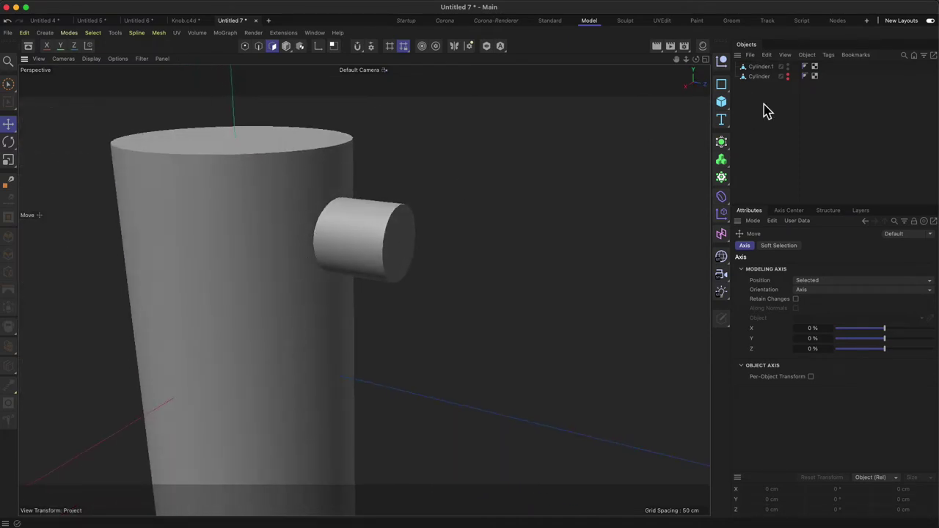
left_click_drag(362, 230, 370, 200, "alt")
key("2")
left_click_drag(450, 248, 391, 250, "alt")
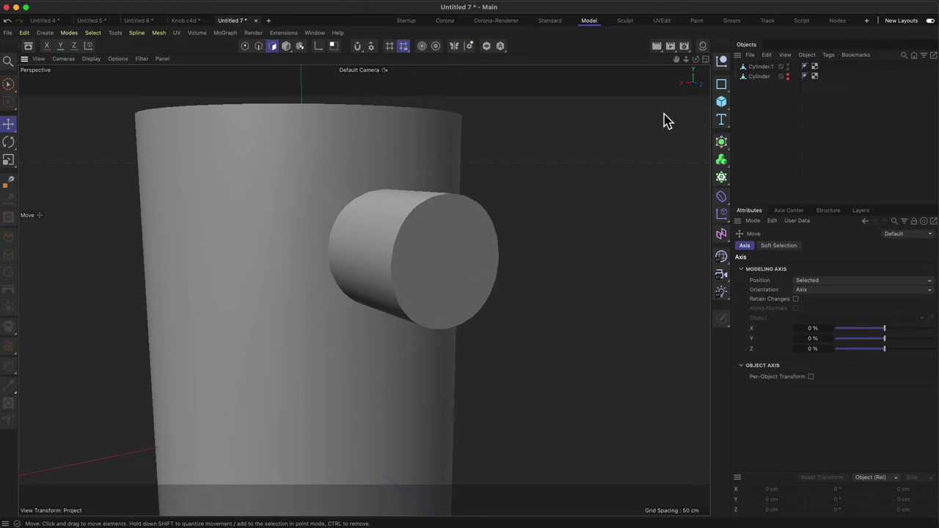
Step: Select the Cylinder.1 object, and examine the polygon layout where the round extrusion meets the cylinder wall
left_click(760, 66)
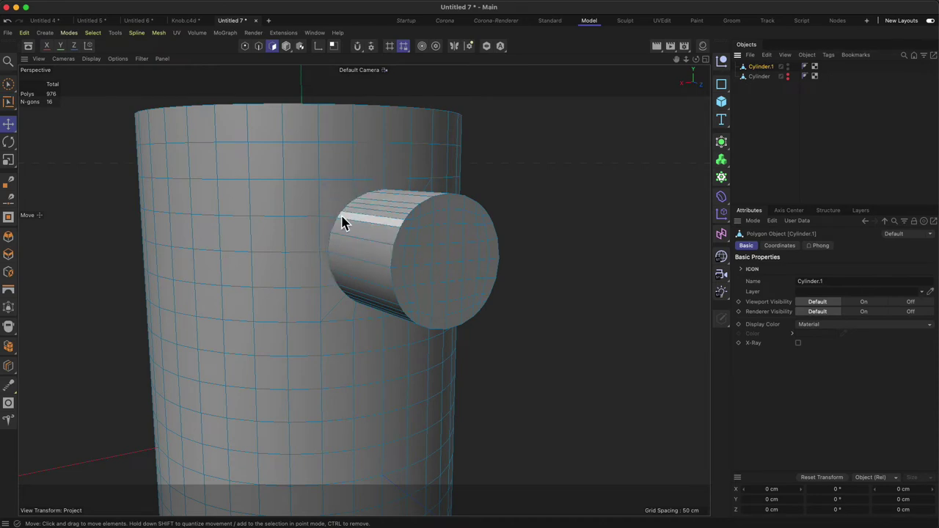
left_click_drag(342, 220, 288, 276, "alt")
key("2")
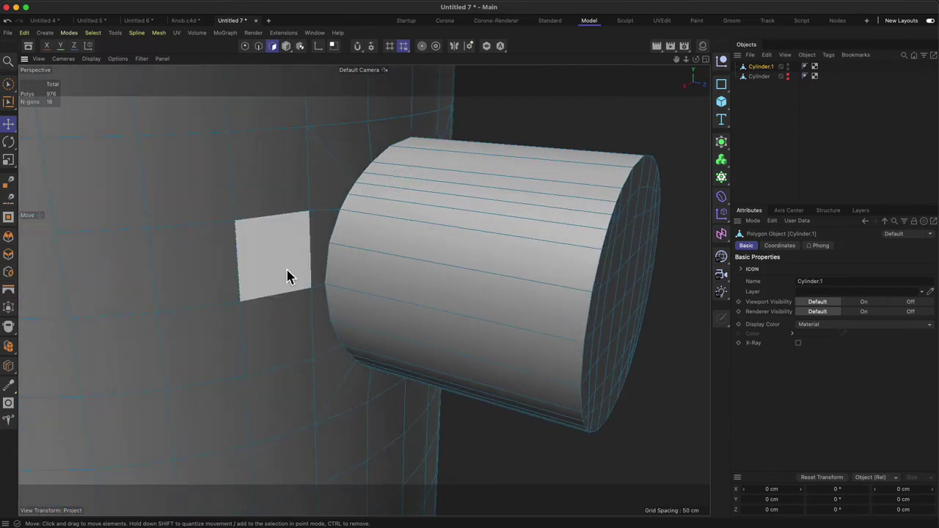
key("2")
left_click(332, 407)
left_click_drag(355, 245, 342, 277)
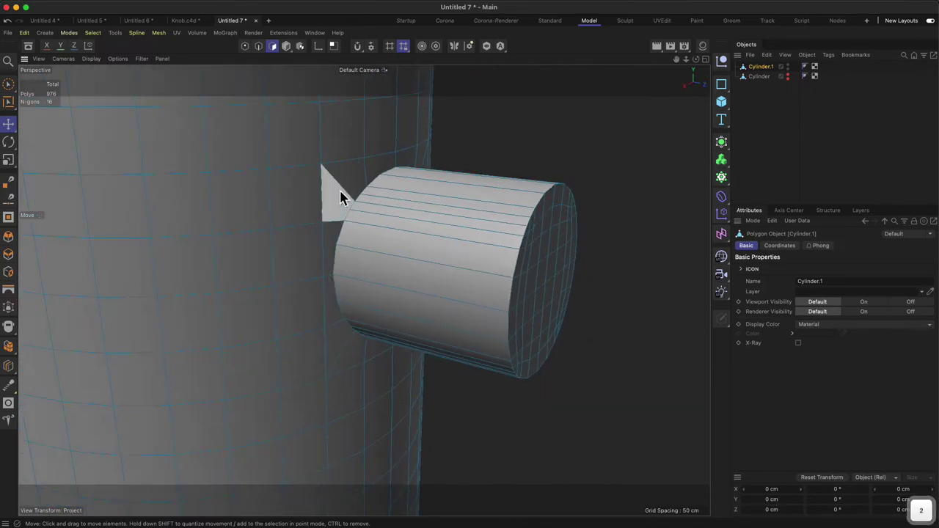
Step: Select the edge loop of Cylinder.1 where the round extrusion meets the cylinder wall
left_click(11, 103)
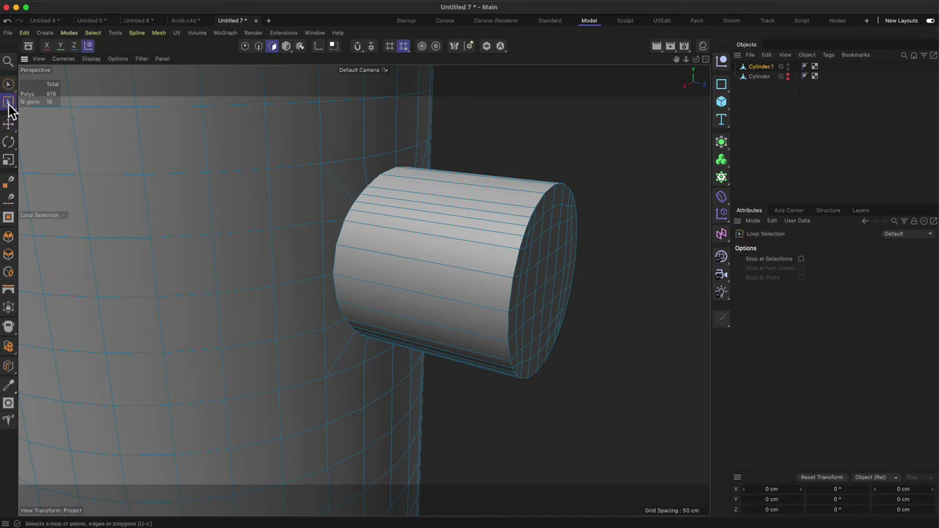
left_click(258, 46)
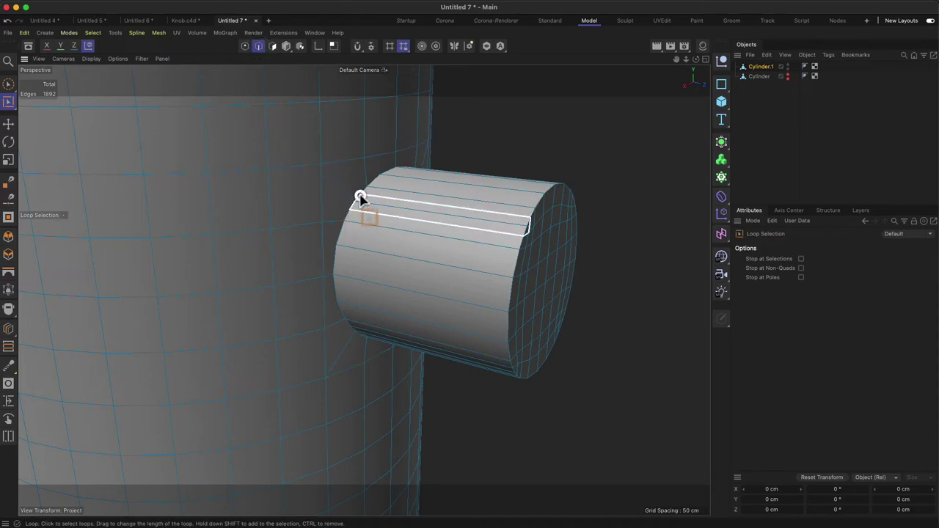
left_click(356, 195)
left_click(357, 194)
mouse_move(436, 151)
left_mouse_down("alt")
mouse_move(293, 126)
mouse_move(291, 100)
mouse_move(347, 103)
mouse_move(427, 143)
mouse_move(428, 162)
left_mouse_up("alt")
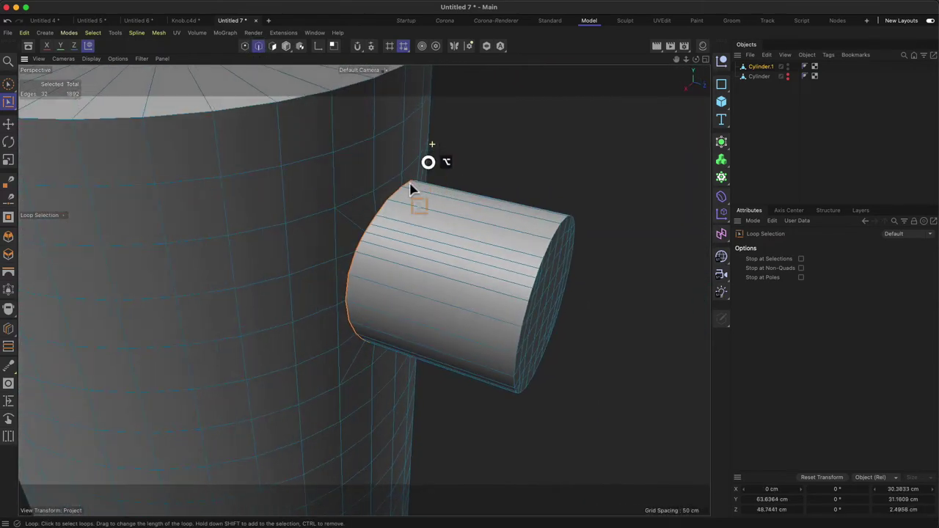
key("2")
left_click_drag(360, 236, 379, 220)
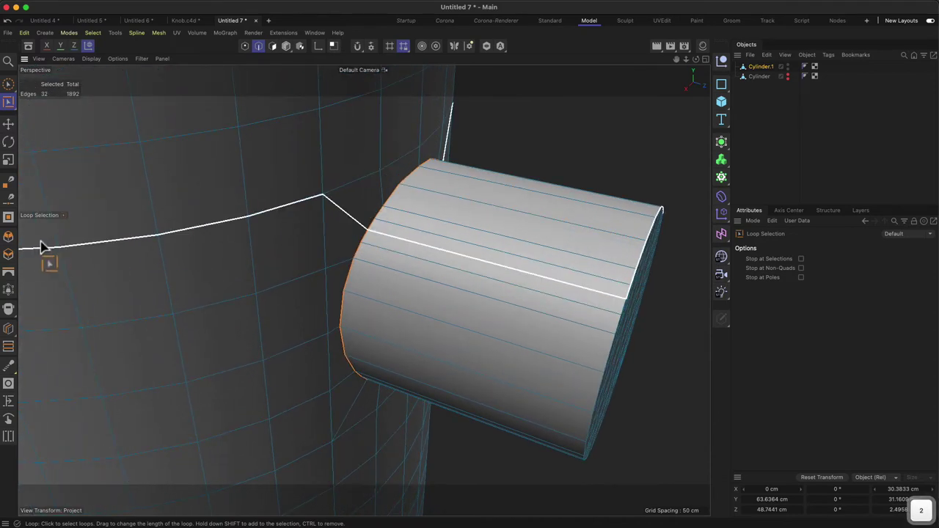
Step: Bevel the selected edge loop with an offset of about 2.35 cm and a subdivision of 2
left_click(8, 239)
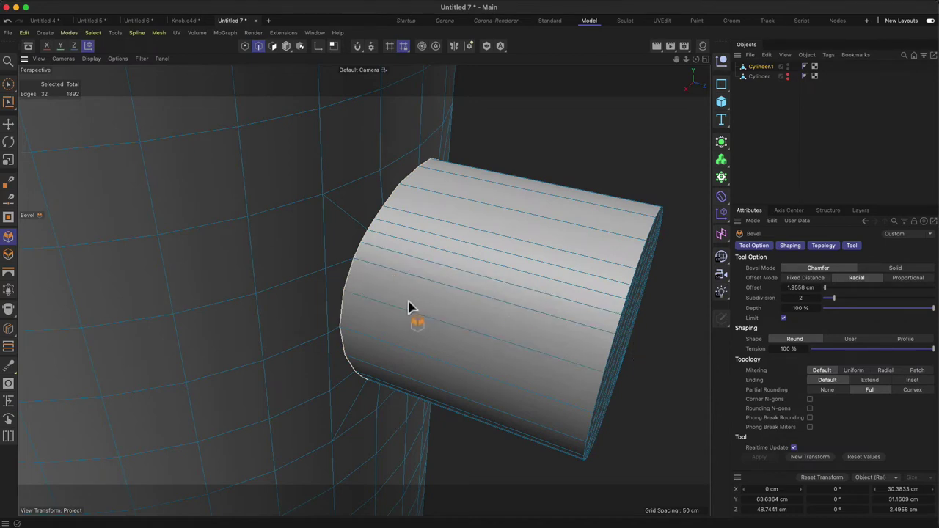
left_click_drag(245, 273, 441, 275)
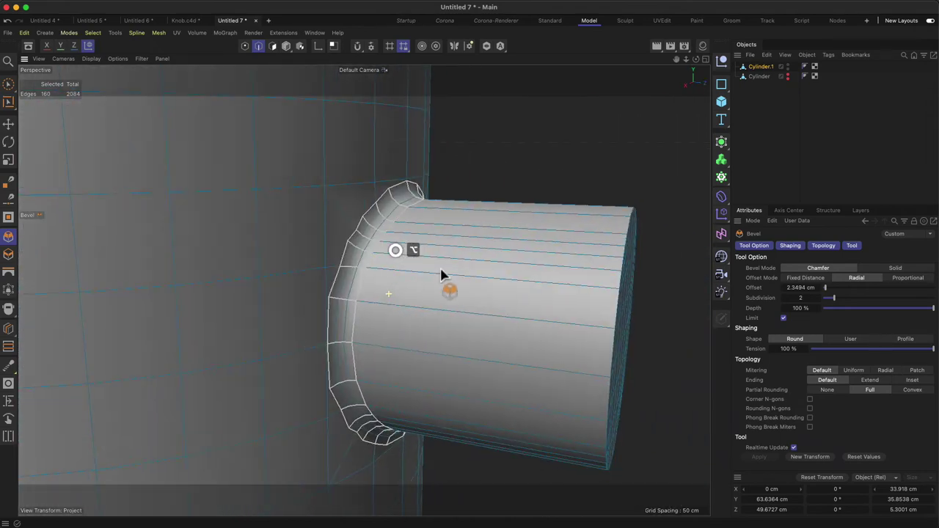
left_click_drag(786, 306, 818, 300)
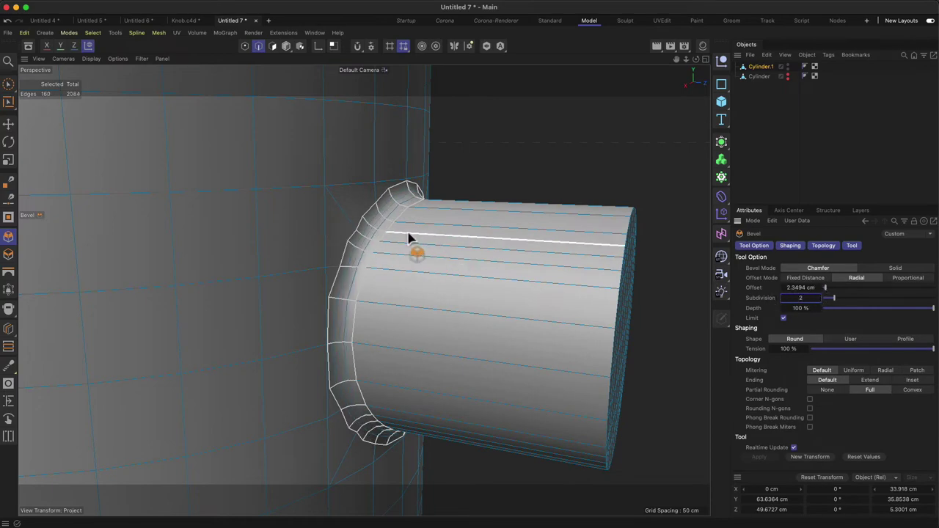
Step: Deselect the object and examine the shading of the beveled transition from several angles
left_click_drag(409, 238, 333, 228, "alt")
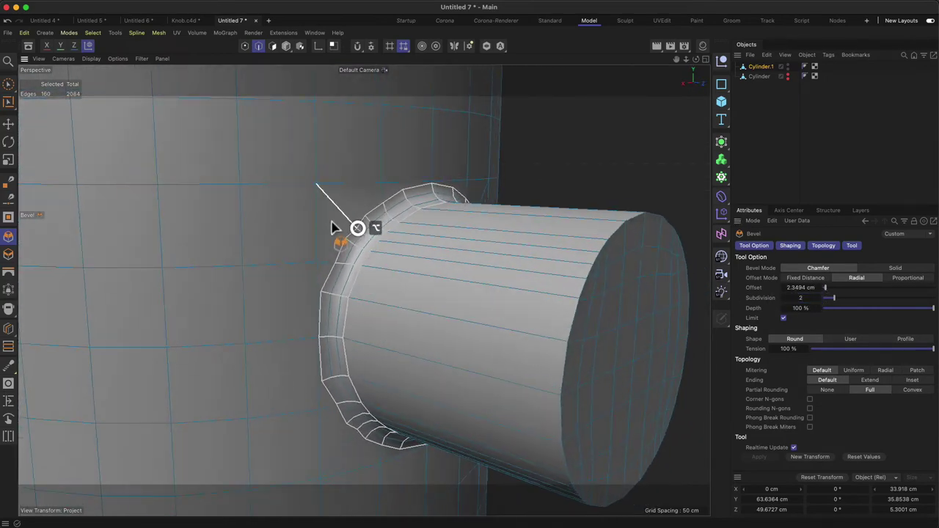
left_click(818, 130)
left_click_drag(446, 184, 363, 195, "alt")
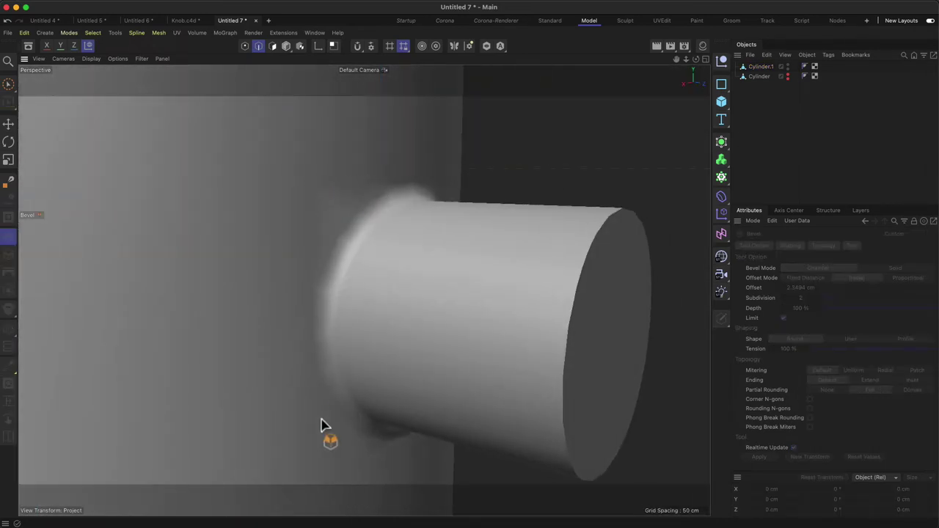
left_click_drag(323, 383, 348, 249, "alt")
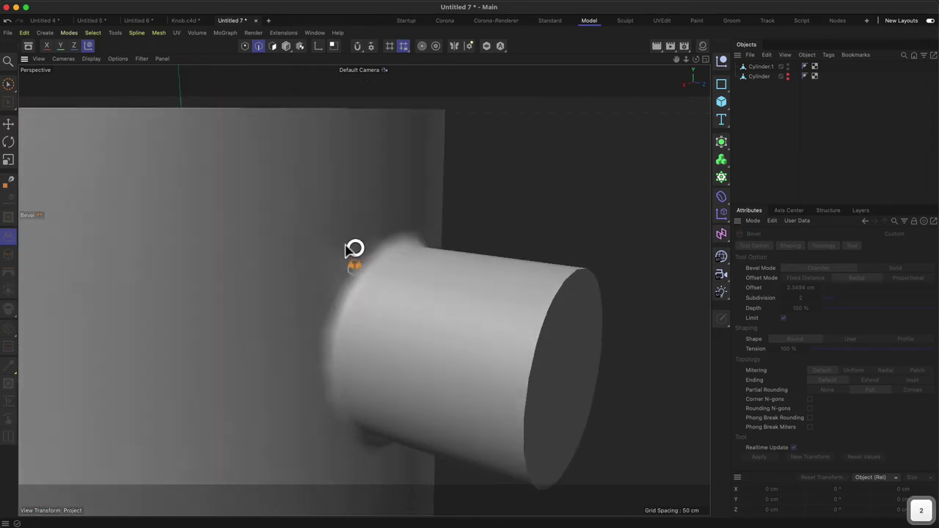
Step: Round the square edge loop surrounding the bevel on Cylinder.1's wall with Fit Circle at a scale of about 108%
left_click(761, 66)
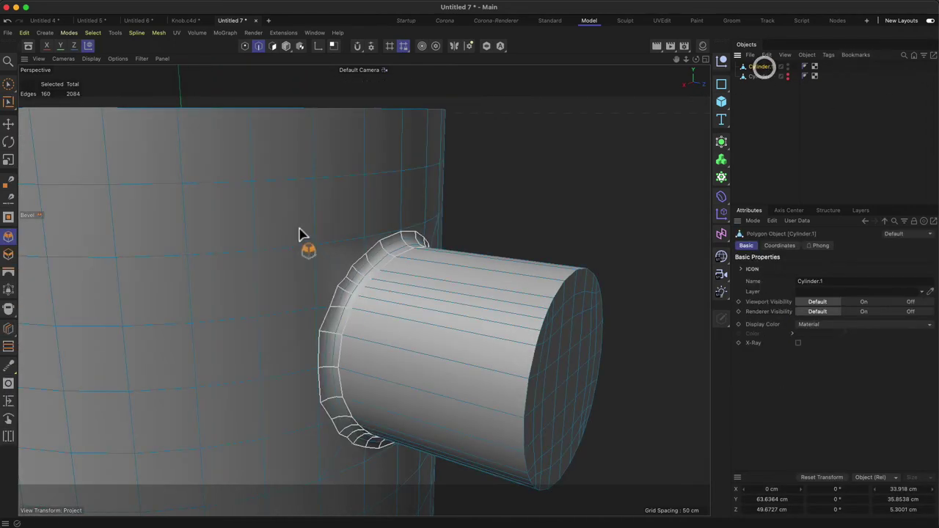
left_click(9, 104)
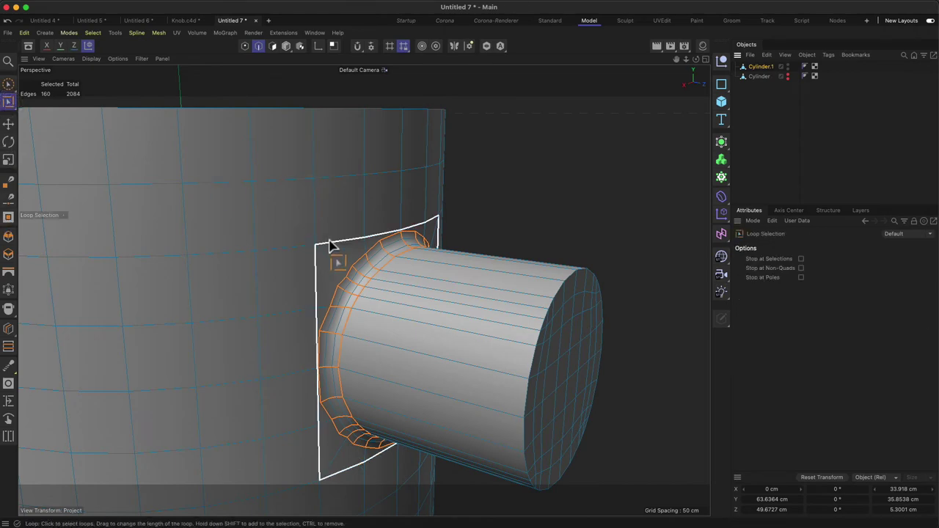
left_click(330, 244)
left_click_drag(325, 241, 293, 193, "alt")
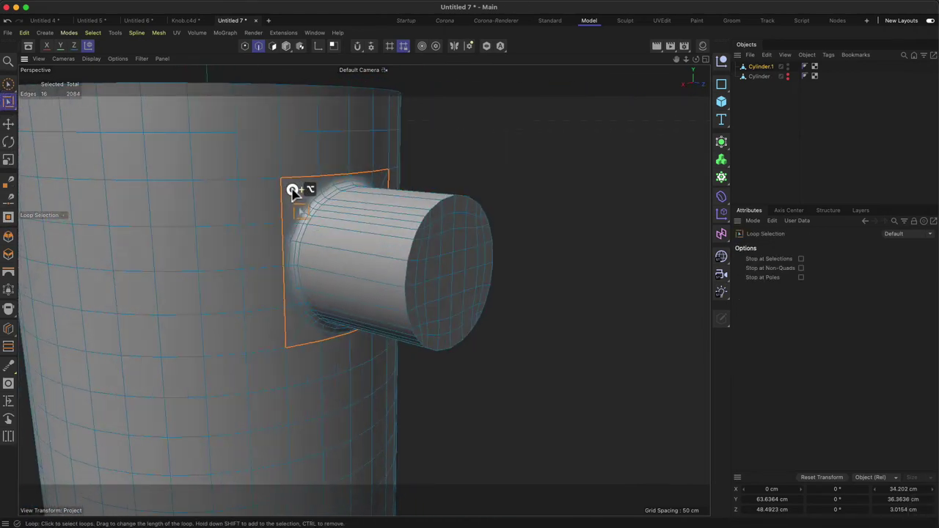
left_click(9, 385)
mouse_move(276, 271)
left_mouse_down()
mouse_move(254, 271)
mouse_move(291, 266)
mouse_move(280, 268)
left_mouse_up()
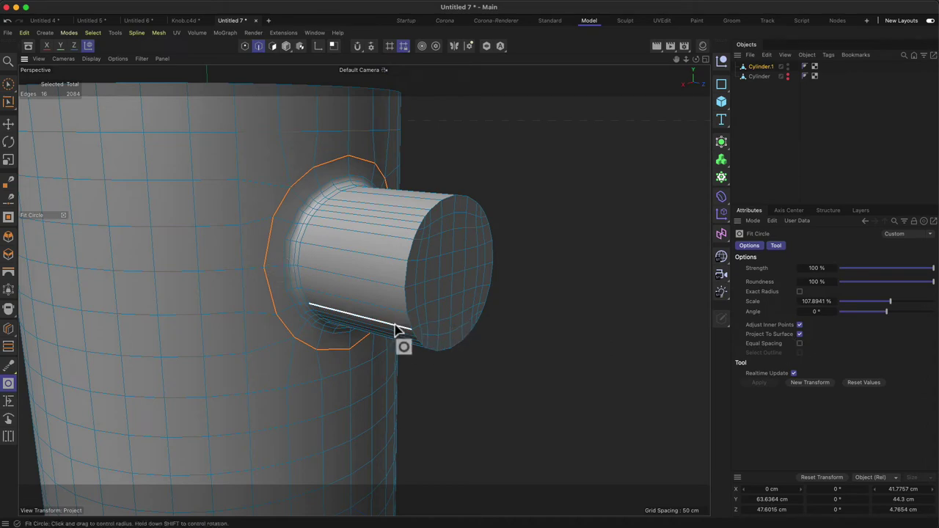
Step: Deselect the object to examine the shading around the rounded loop, and select Cylinder.1 again
left_click_drag(395, 330, 352, 331, "alt")
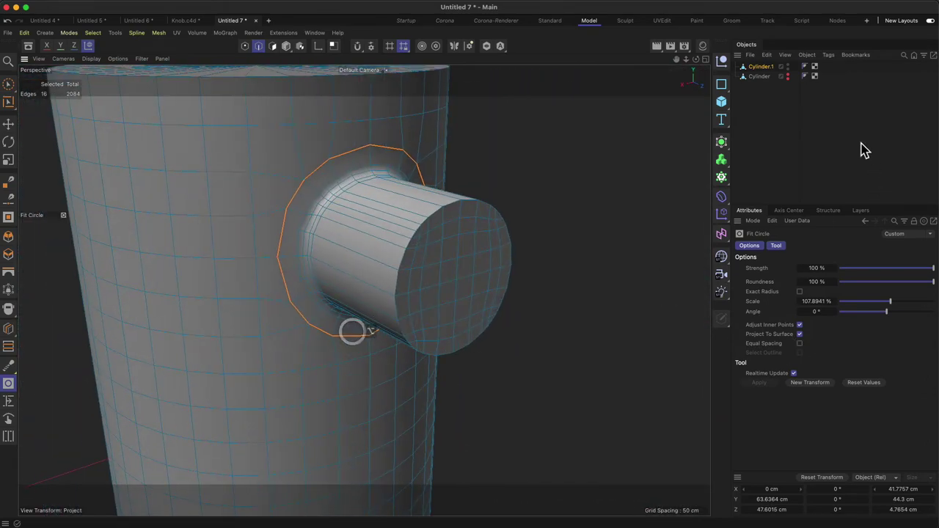
left_click(865, 150)
left_click_drag(468, 202, 472, 182, "alt")
left_click(763, 68)
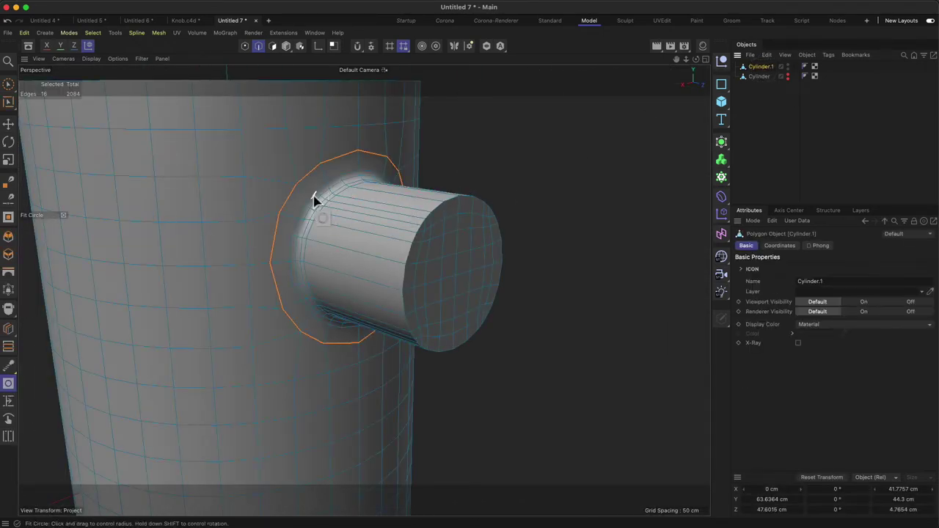
Step: Edge Slide the bevel's edge loop on the extrusion side about 2.3 cm outward along the extrusion
left_click_drag(314, 198, 359, 208, "alt")
double_click(321, 229)
key("2")
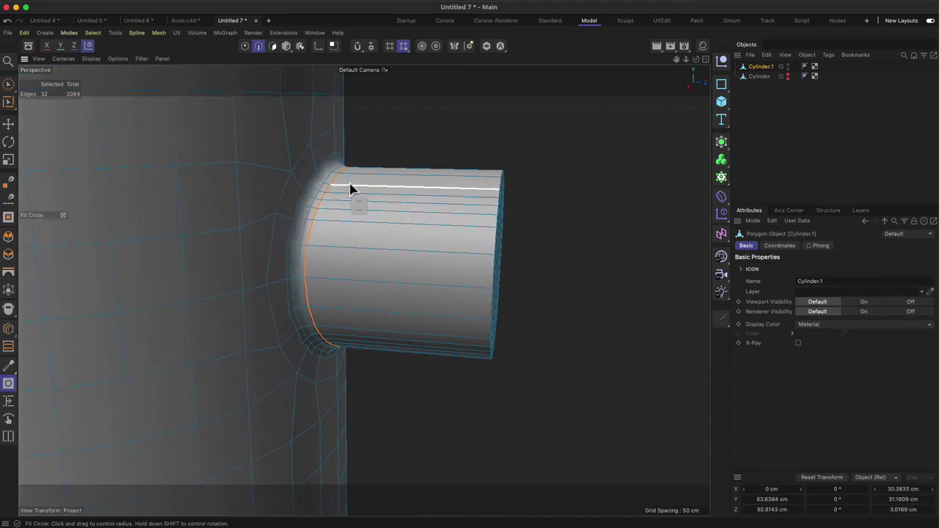
left_click(9, 405)
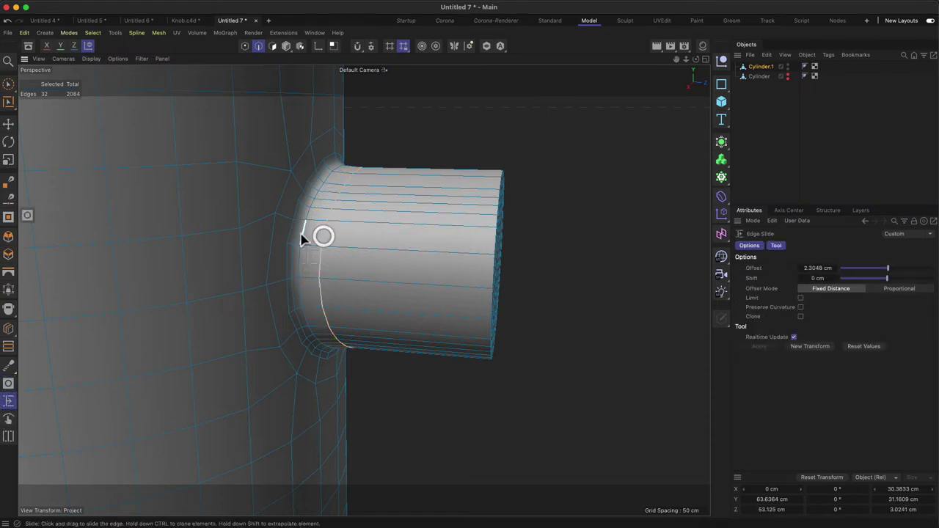
Step: Try to slide individual edges of the bevel's outer loop farther onto the cylinder wall
mouse_move(302, 235)
left_mouse_down()
mouse_move(295, 230)
mouse_move(293, 267)
mouse_move(325, 264)
mouse_move(290, 246)
left_mouse_up()
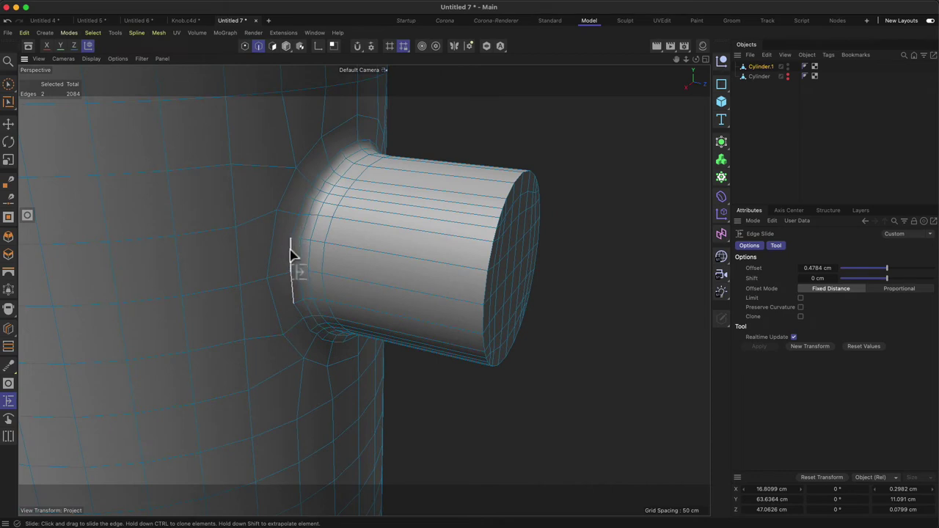
left_click_drag(309, 199, 197, 259)
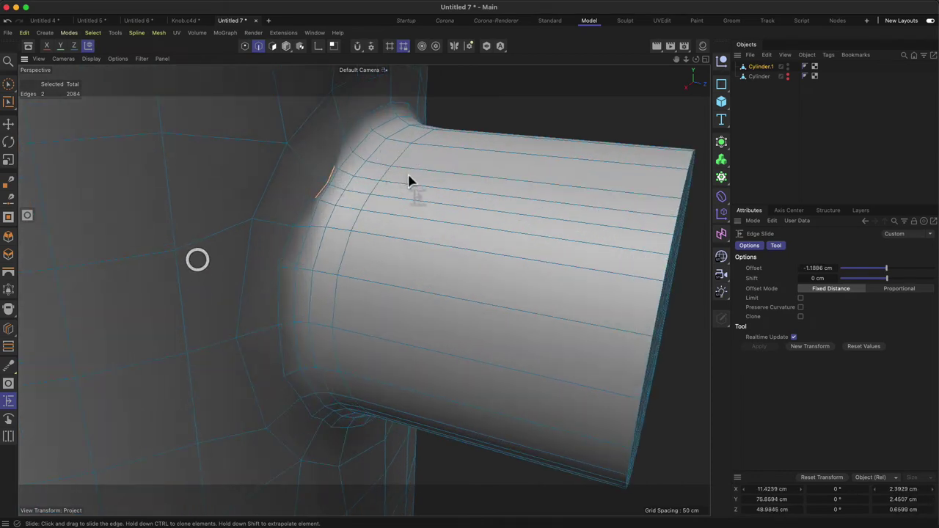
left_click_drag(427, 195, 360, 171, "alt")
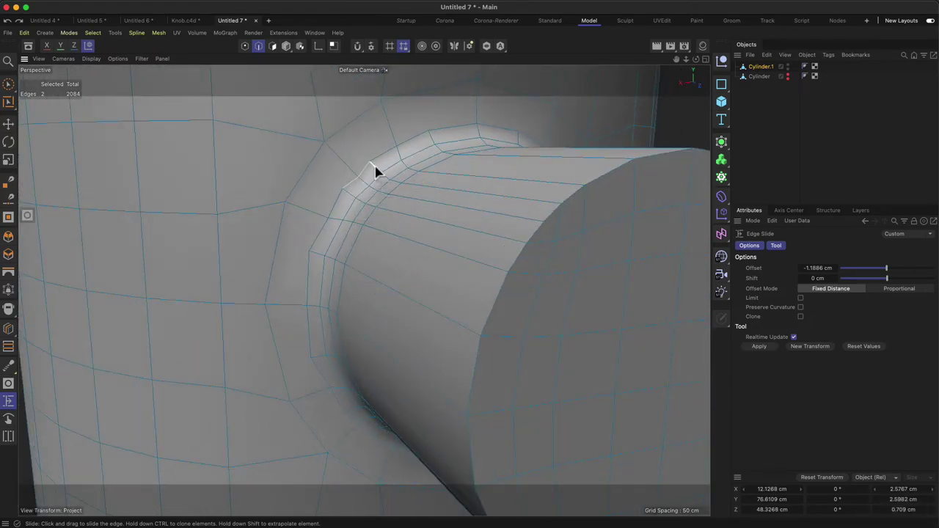
Step: Select the bevel's entire outer edge loop on the cylinder wall and widen it slightly with Fit Circle
key("u")
key("l")
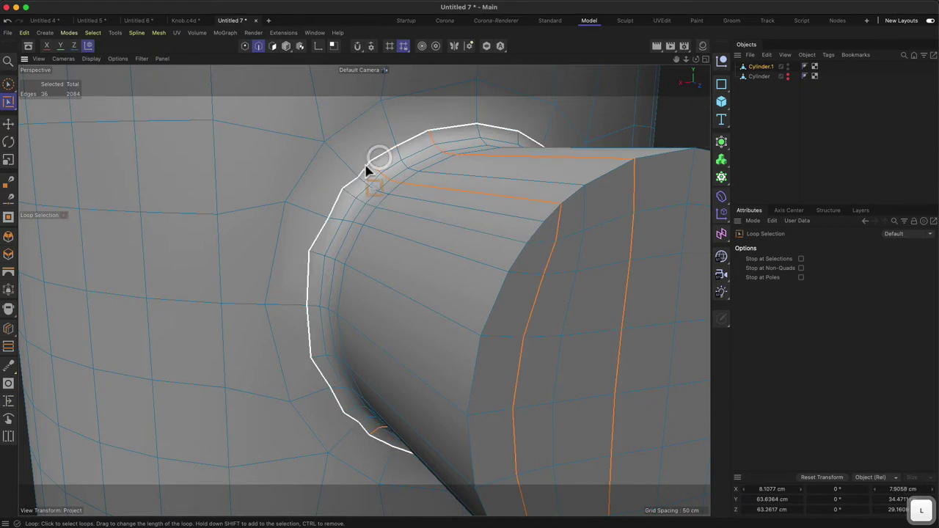
left_click(364, 168)
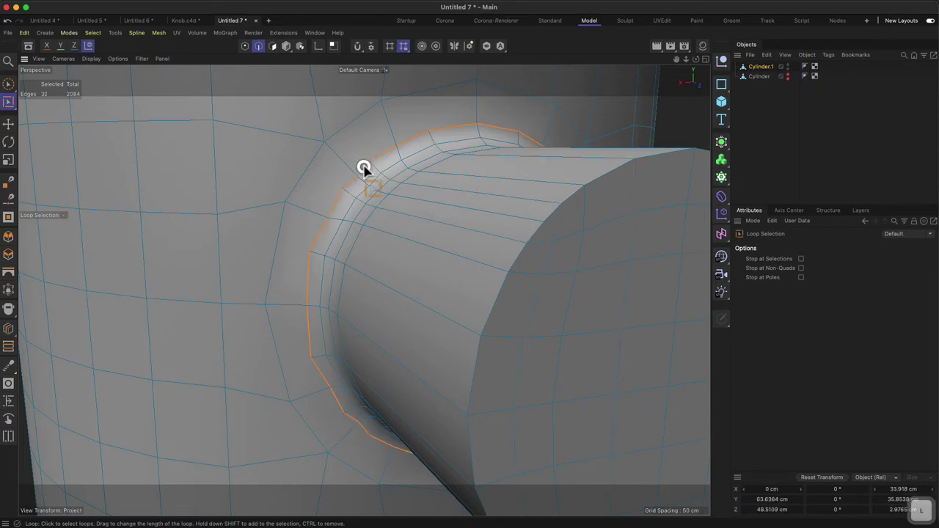
left_click(8, 383)
left_click_drag(267, 303, 318, 357)
key("2")
Step: Examine the transition's shading with the object deselected, and select Cylinder.1 again for a close look at the bevel
left_click(879, 157)
left_click_drag(572, 184, 552, 219, "alt")
left_click(760, 66)
scroll(413, 217, "up", 3)
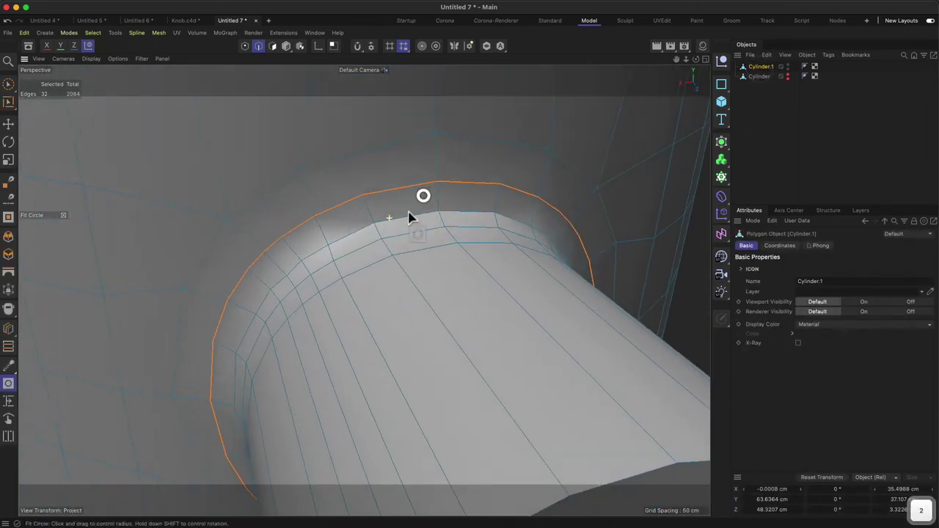
Step: Set the Phong Angle of Cylinder.1's Phong tag to 50°
left_click_drag(411, 215, 478, 199, "alt")
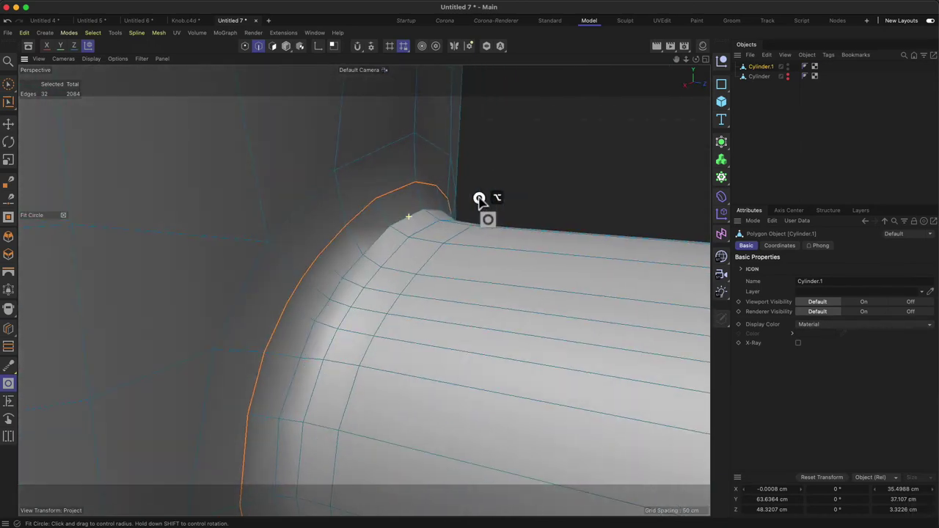
left_click(805, 66)
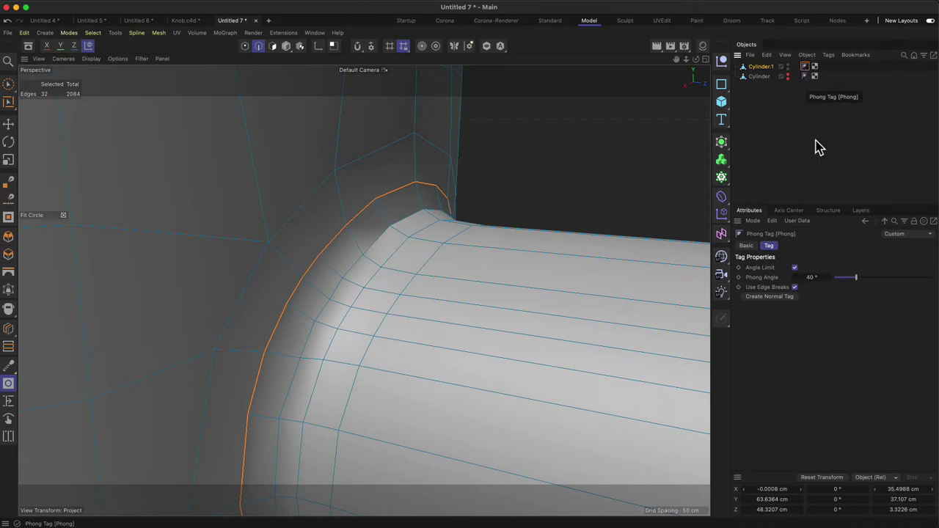
left_click_drag(856, 277, 859, 278)
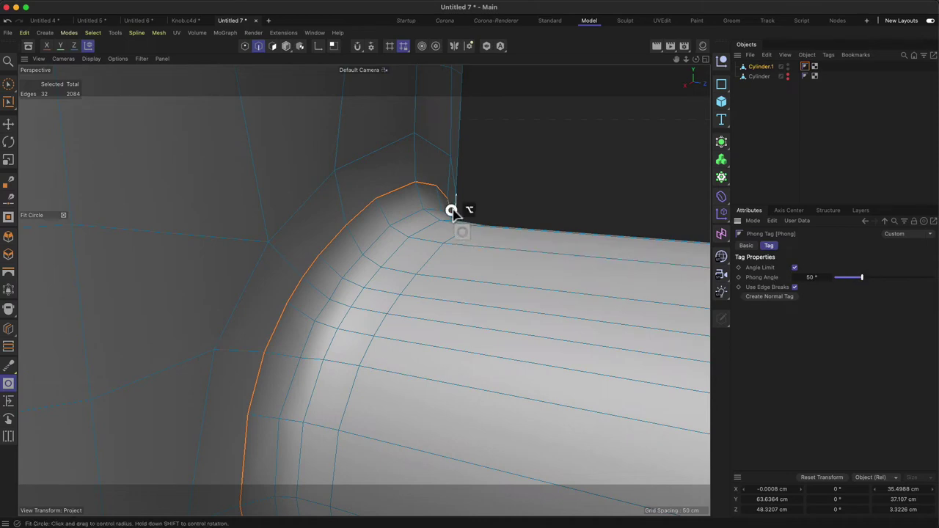
Step: Examine the smoothed transition with the object deselected, and reselect Cylinder.1 to inspect its edge layout around the extrusion
left_click_drag(451, 210, 406, 215, "alt")
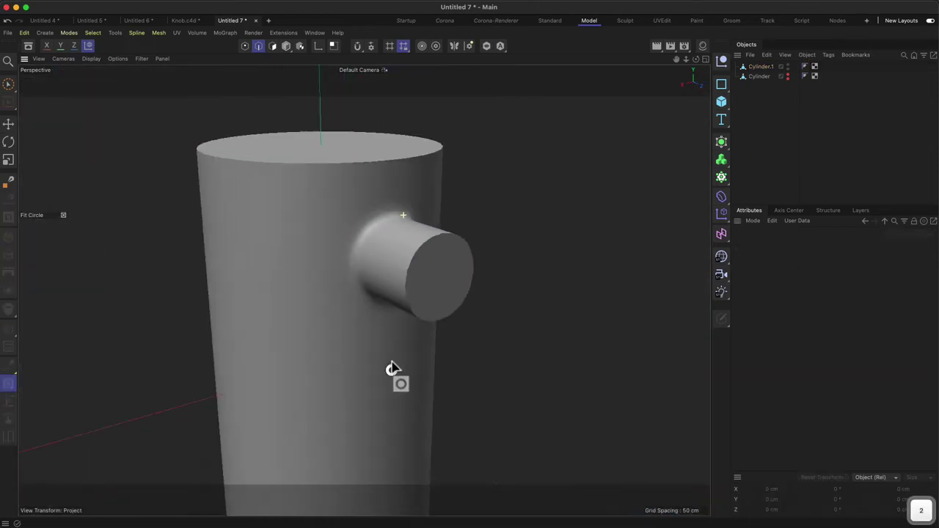
left_click_drag(389, 367, 389, 212, "alt")
left_click(759, 66)
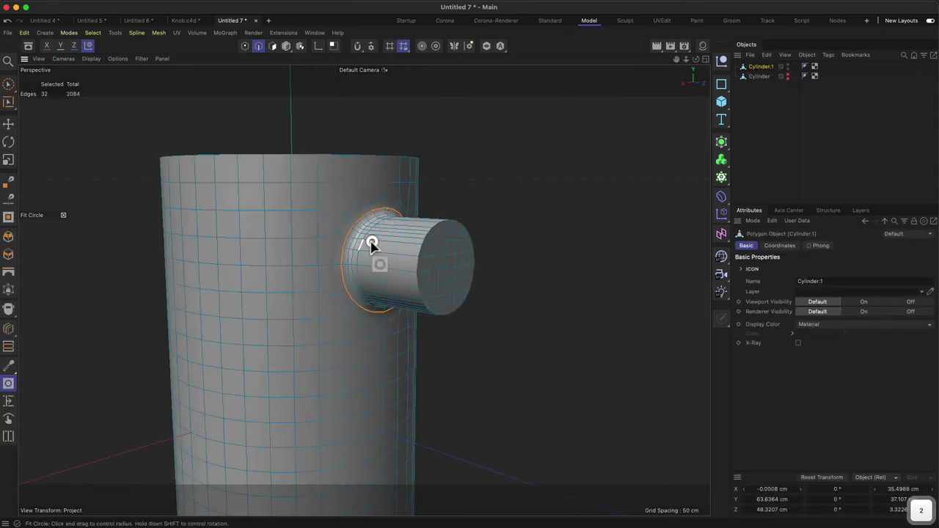
right_click_drag(350, 249, 420, 228, "alt")
left_click_drag(420, 228, 387, 238, "alt")
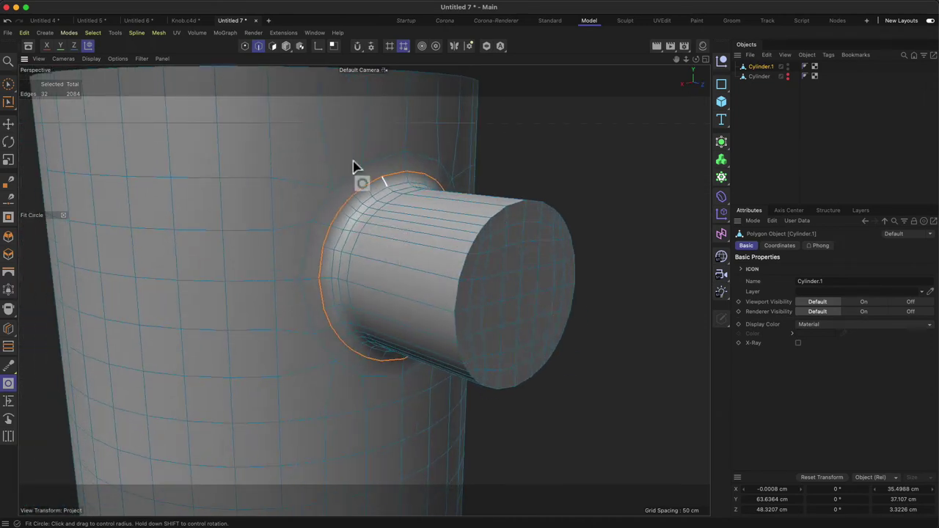
Step: Activate Phong Break Selection for polygons and examine the phong break edges around the extrusion and its end cap
left_click(273, 47)
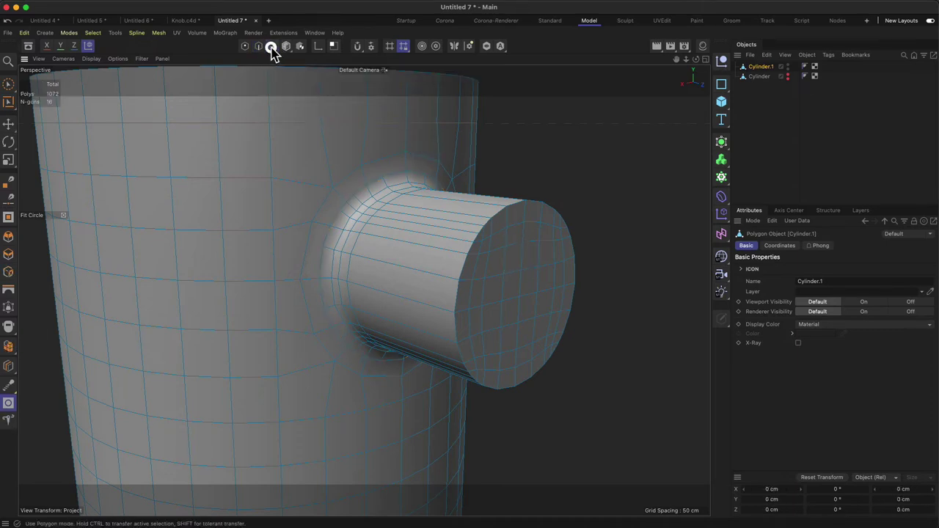
left_click(10, 107)
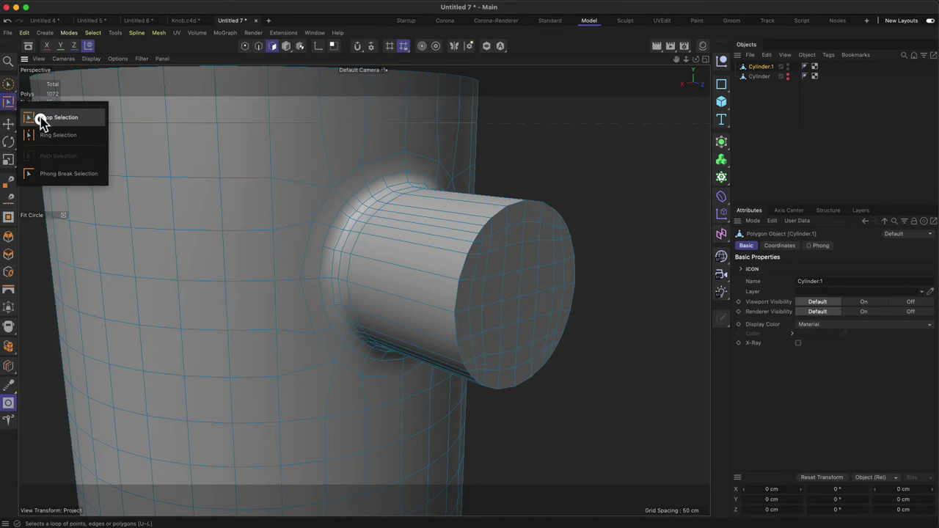
left_click(41, 175)
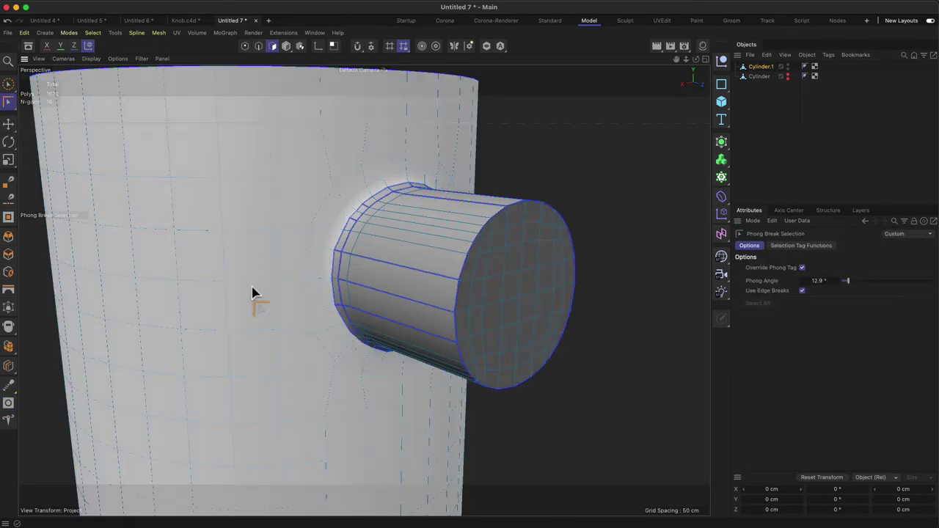
scroll(316, 169, "down", 3)
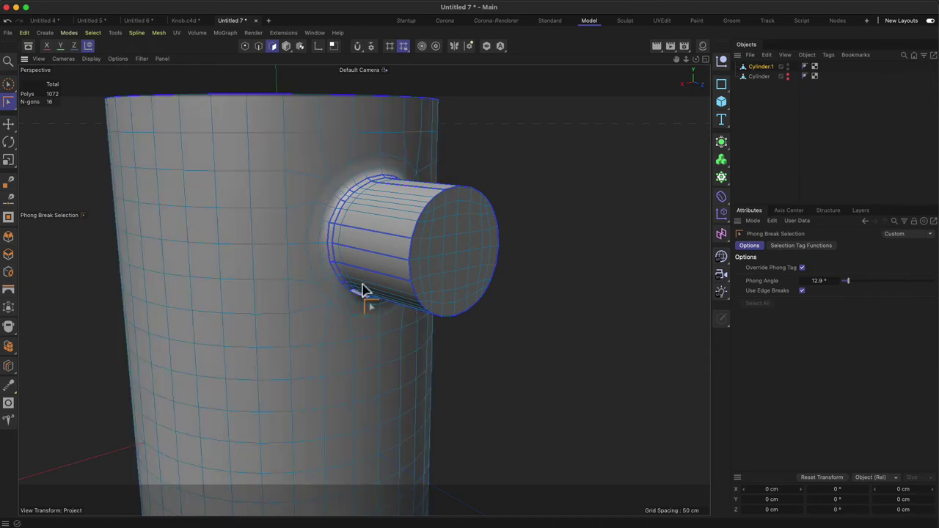
scroll(396, 198, "up", 3)
left_click_drag(377, 168, 340, 197, "alt")
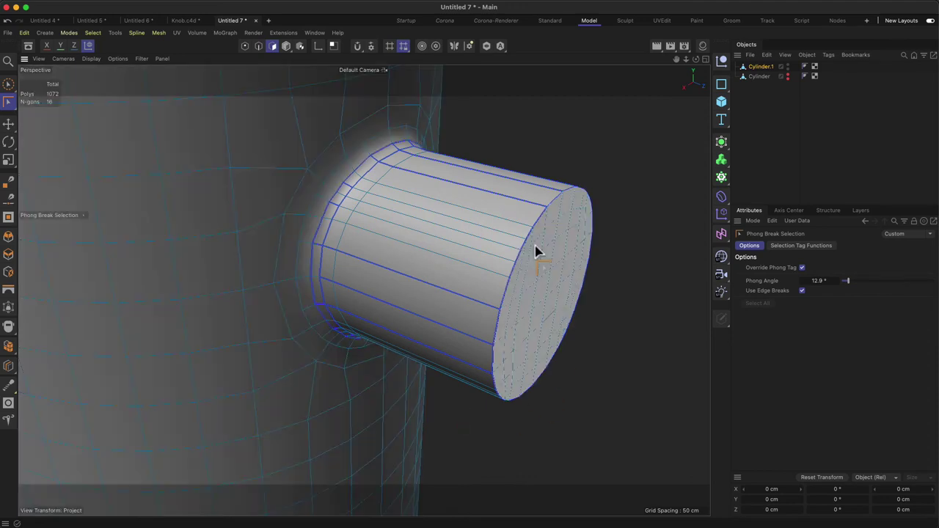
Step: Select the polygons of the extrusion's end cap, inset them by about 1.08 cm, and scale them down to about 25.7 × 26.4 cm
scroll(522, 308, "up", 2)
left_click_drag(523, 309, 432, 284, "alt")
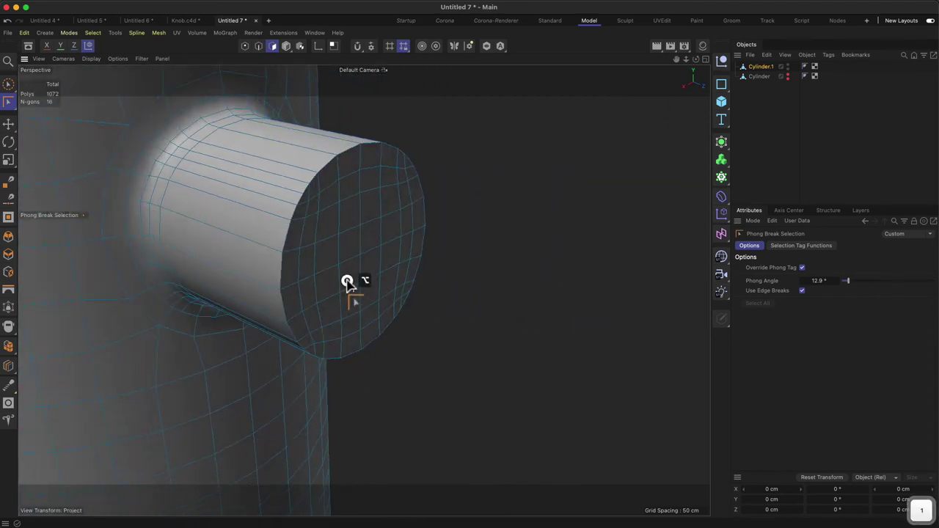
left_click(343, 270)
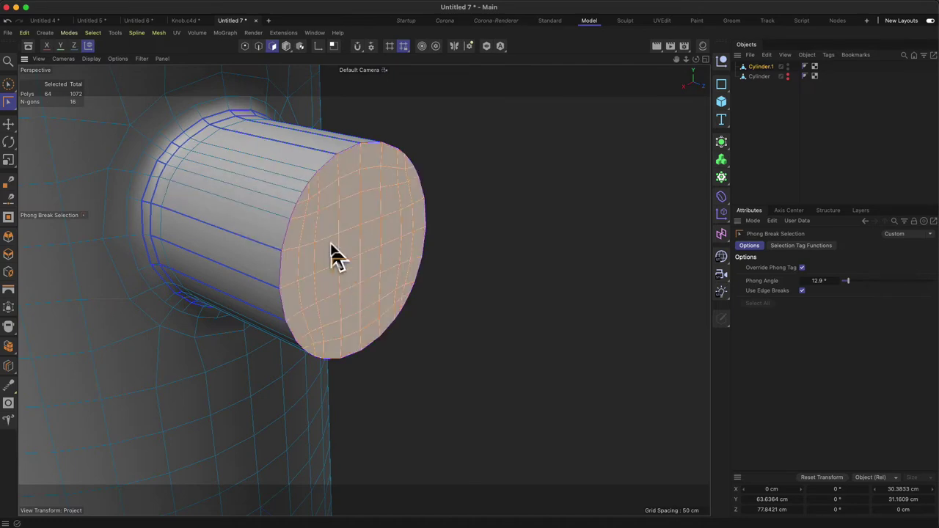
key("m")
key("s")
left_click(9, 274)
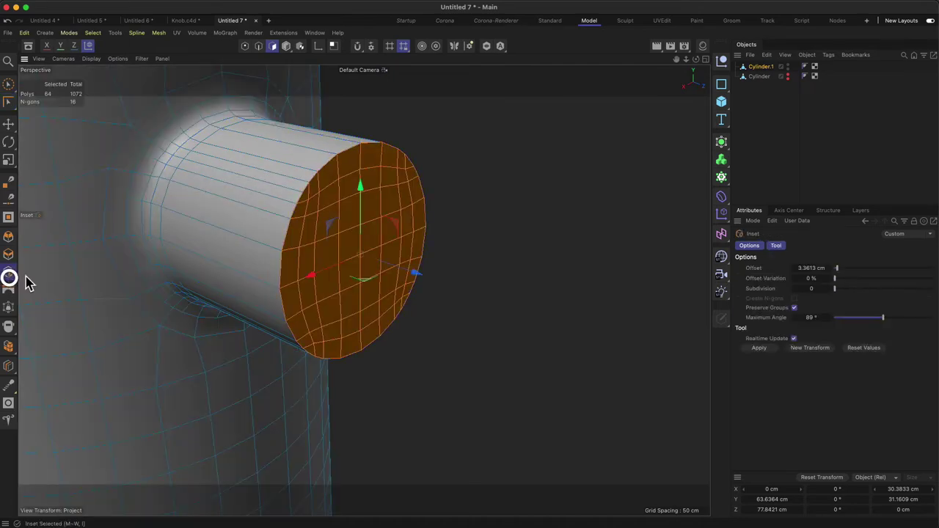
left_click_drag(238, 276, 82, 351)
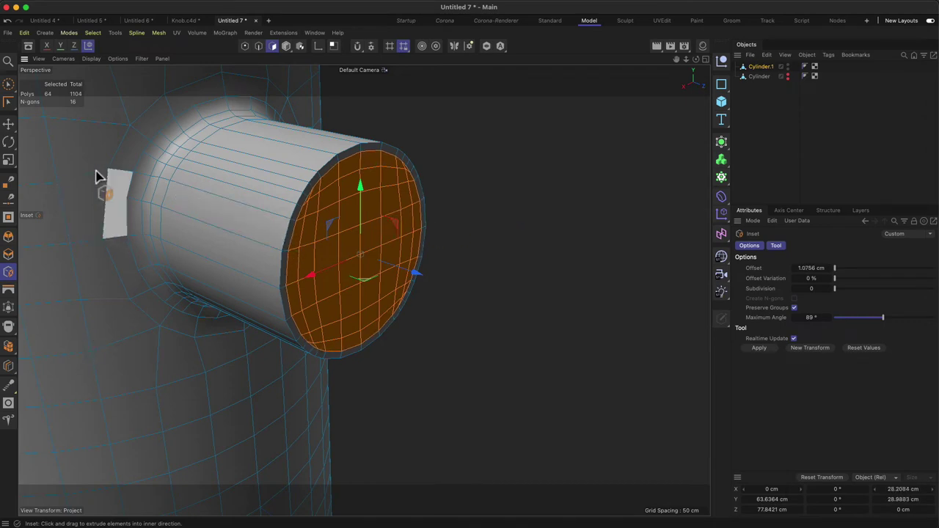
left_click(9, 161)
left_click_drag(346, 233, 363, 182)
Step: Extrude the selected cap polygons about 30.4 cm back into the extrusion to hollow it into a pipe
left_click(9, 123)
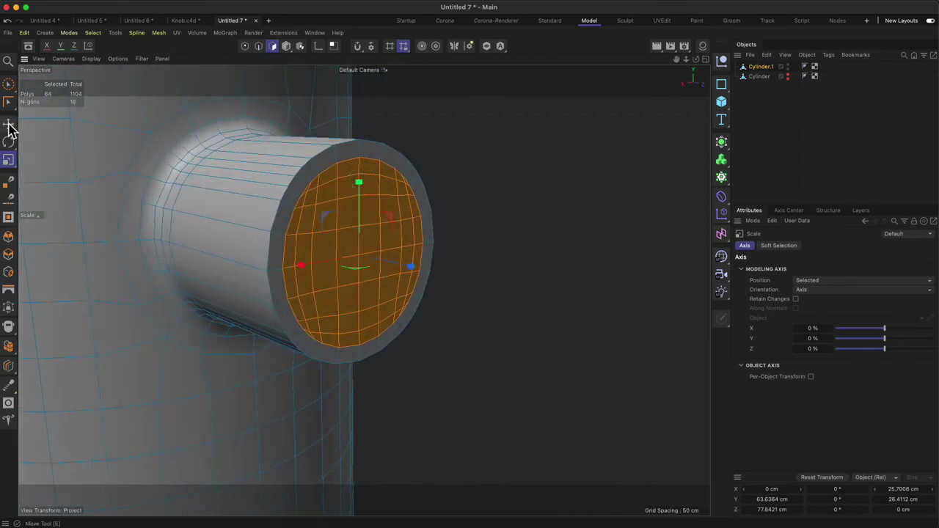
left_click_drag(434, 243, 259, 285)
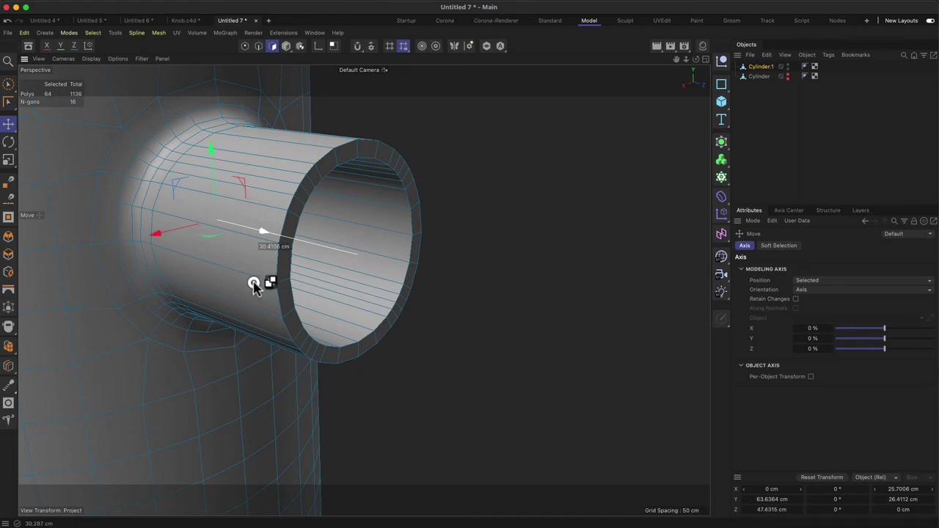
mouse_move(389, 212)
left_mouse_down("alt")
mouse_move(323, 193)
mouse_move(384, 210)
left_mouse_up("alt")
key("2")
left_click_drag(433, 268, 461, 175)
key("2")
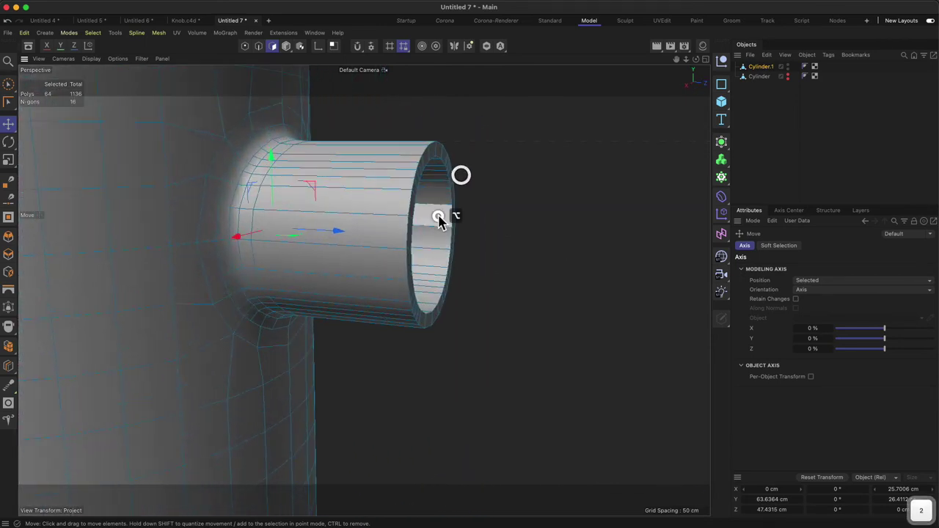
left_click_drag(438, 220, 429, 209, "alt")
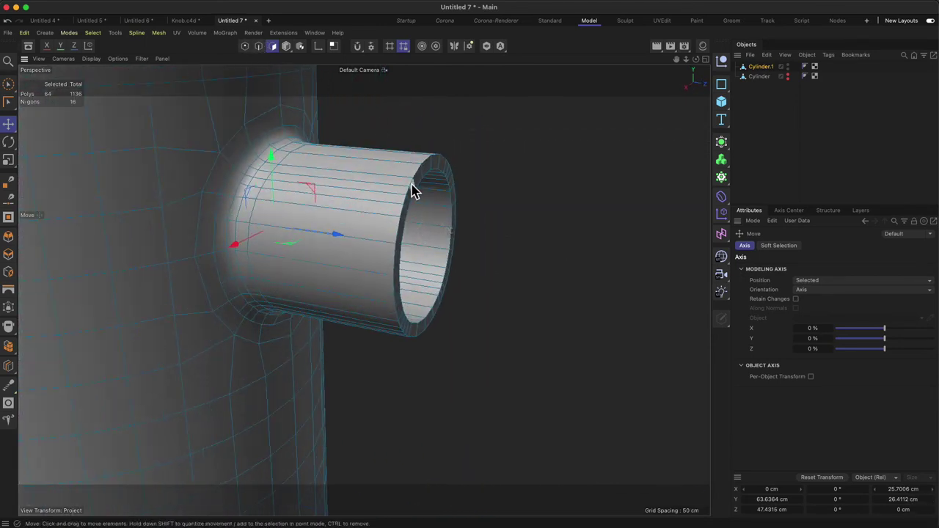
Step: Select the outer and inner edge loops of the pipe's rim, bevel them by about 0.57 cm with 2 subdivisions, and deselect the object
scroll(413, 191, "up", 3)
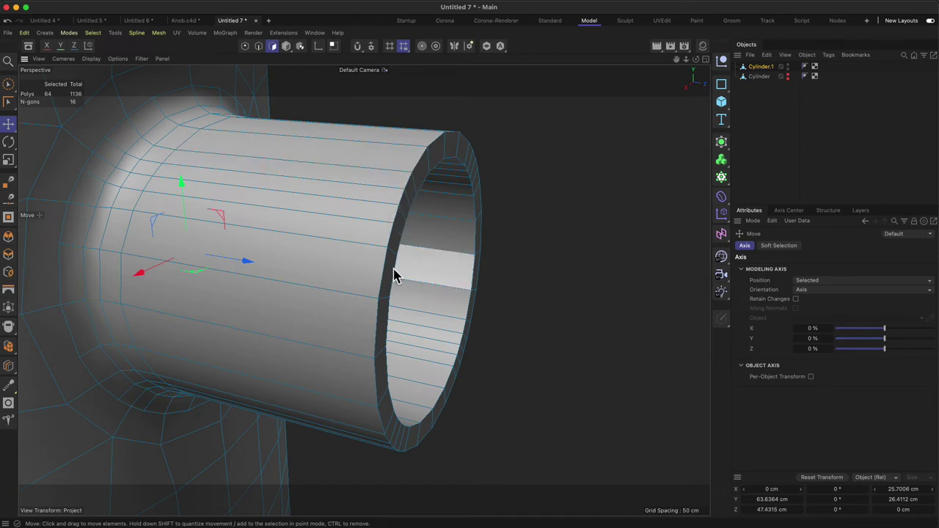
left_click(260, 45)
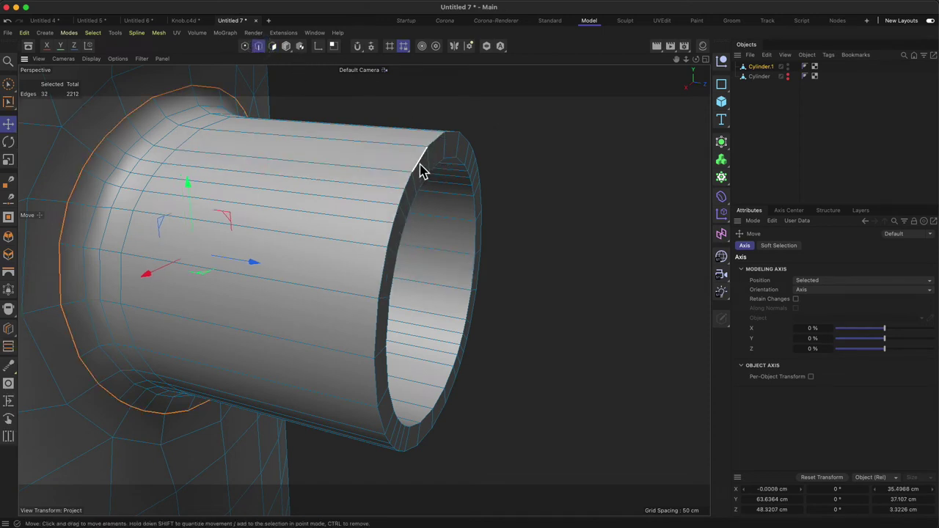
left_click(259, 46)
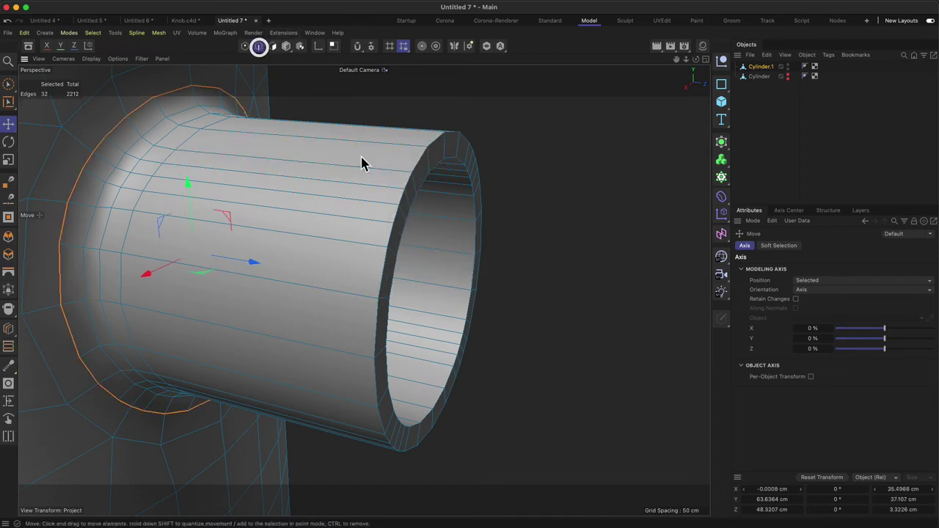
double_click(420, 167)
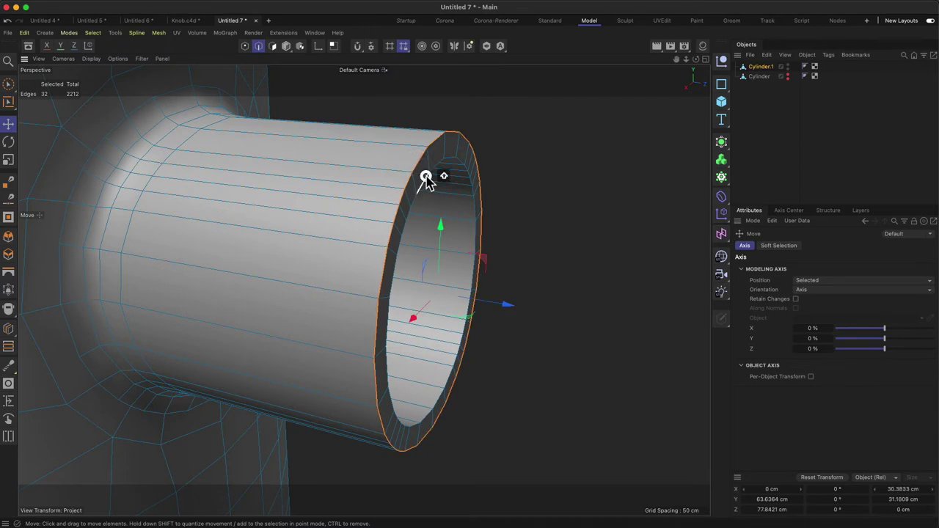
mouse_move(472, 176)
left_mouse_down("alt")
mouse_move(359, 147)
mouse_move(315, 121)
mouse_move(464, 176)
left_mouse_up("alt")
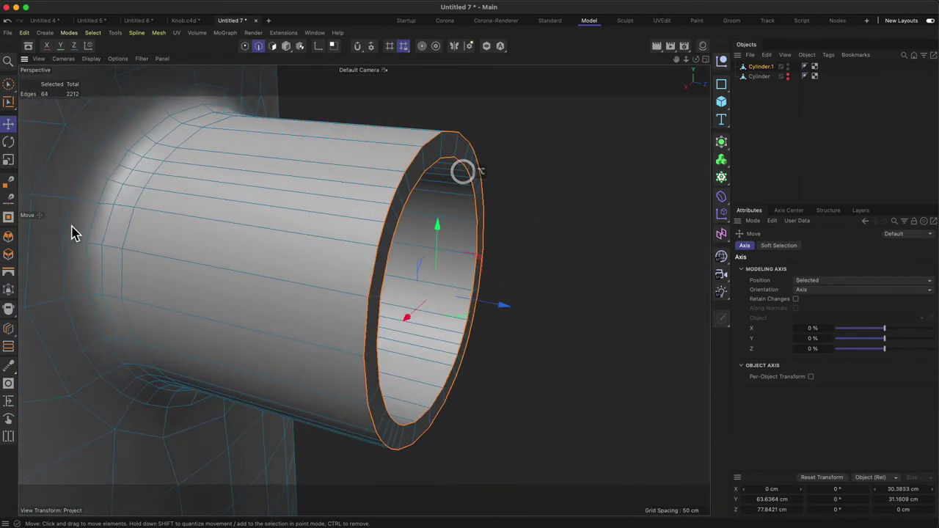
left_click(8, 235)
left_click_drag(444, 254, 269, 270)
left_click(766, 127)
key("2")
left_click_drag(390, 225, 433, 237)
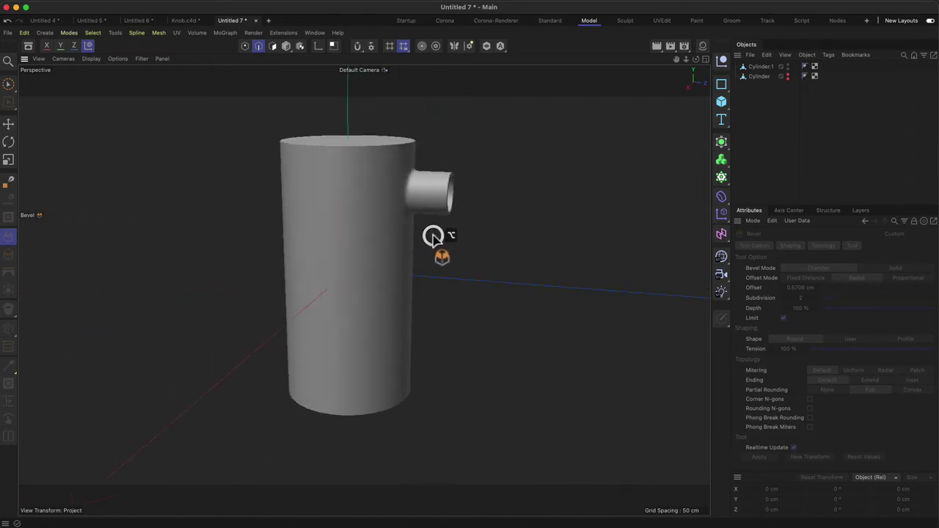
Step: Reselect Cylinder.1 and brush-select two 2 × 2 polygon blocks, one above the other, on the untouched side of its wall
left_click(761, 67)
left_click_drag(391, 218, 300, 233, "alt")
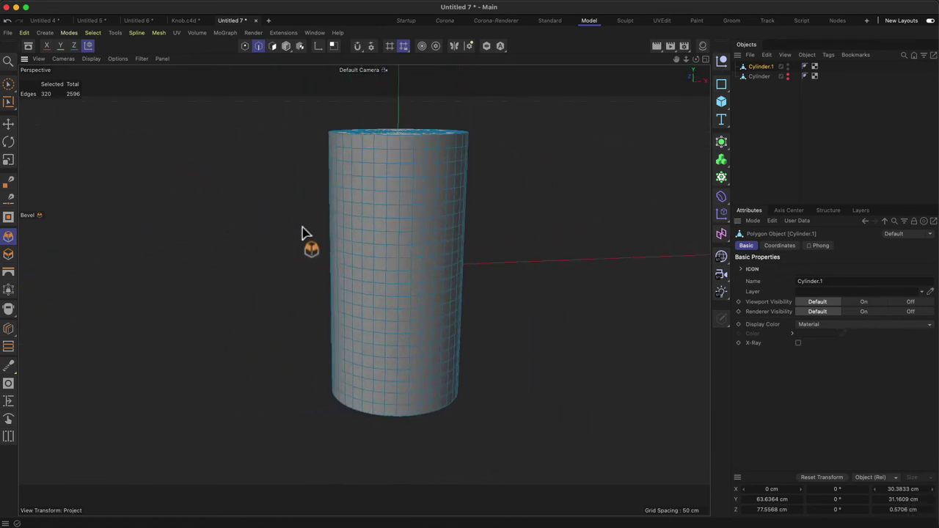
key("9")
left_click_drag(339, 178, 300, 183, "alt")
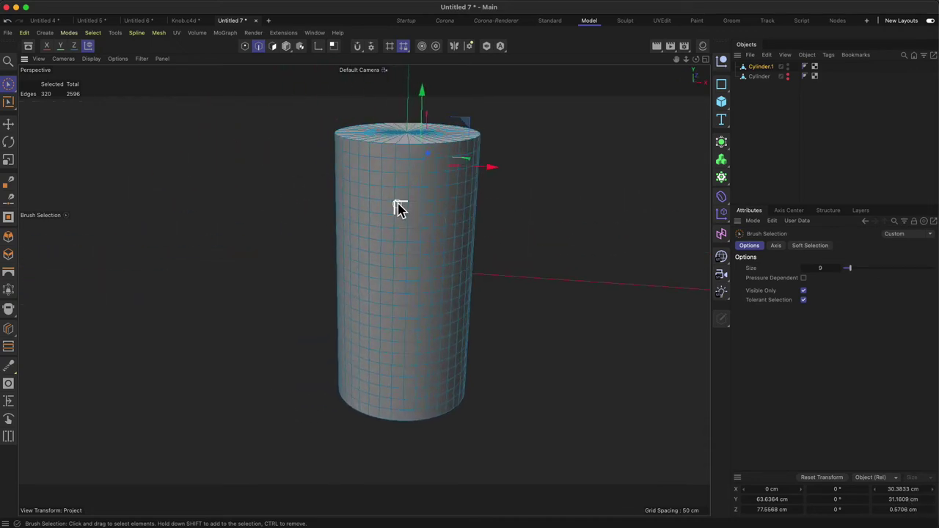
left_click(272, 46)
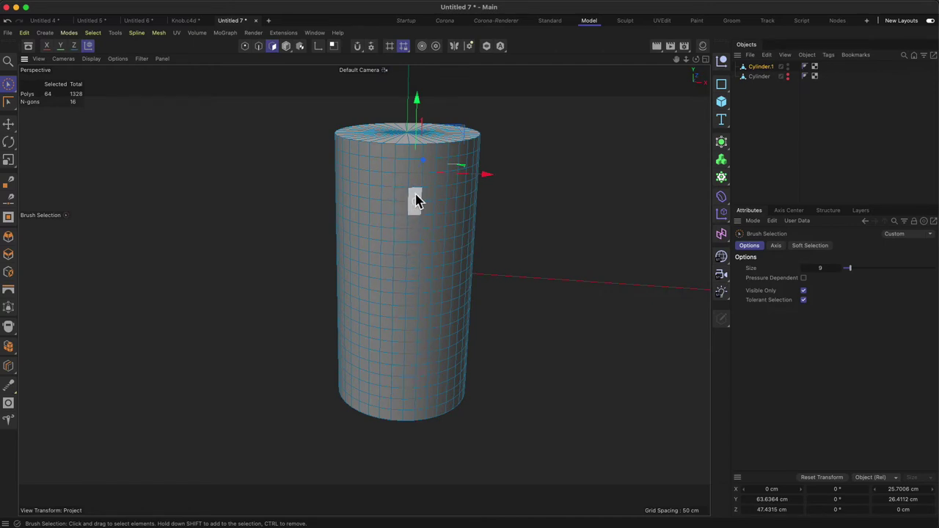
left_click(408, 201)
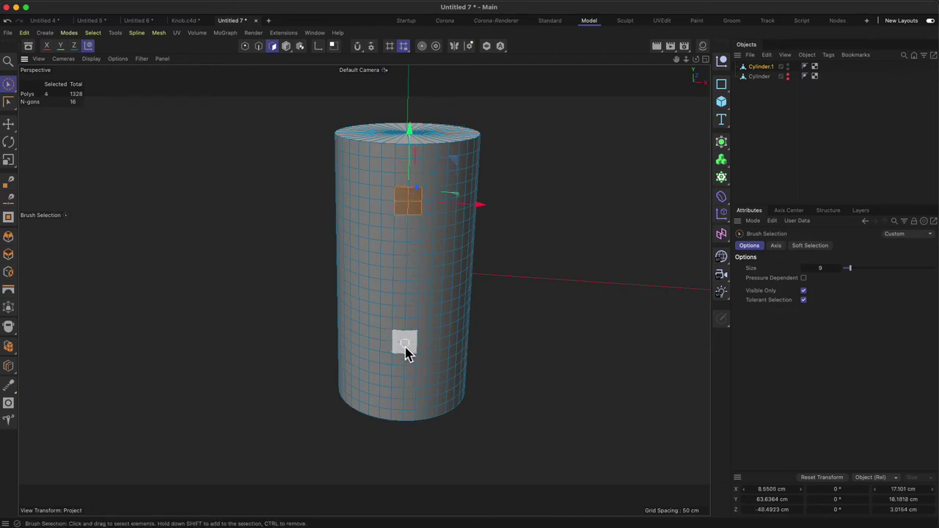
left_click(408, 287, "shift")
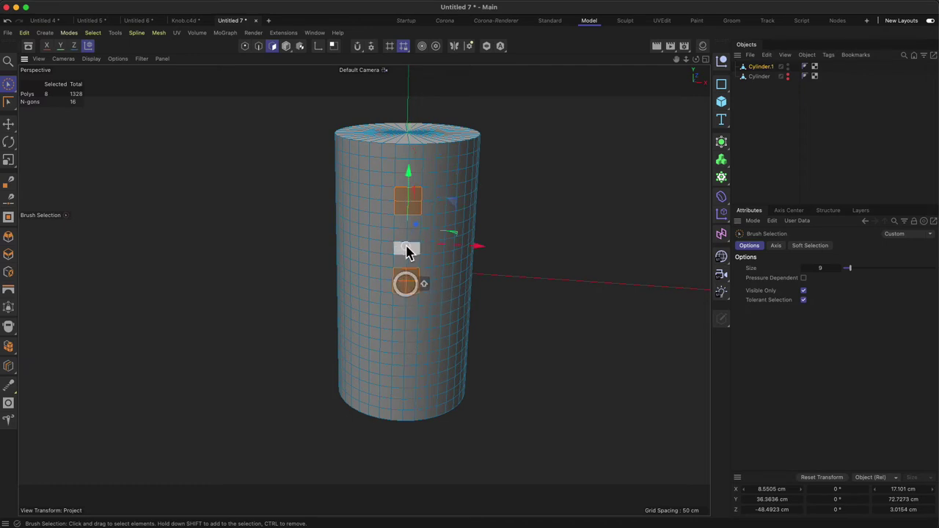
left_click_drag(404, 247, 522, 232, "alt")
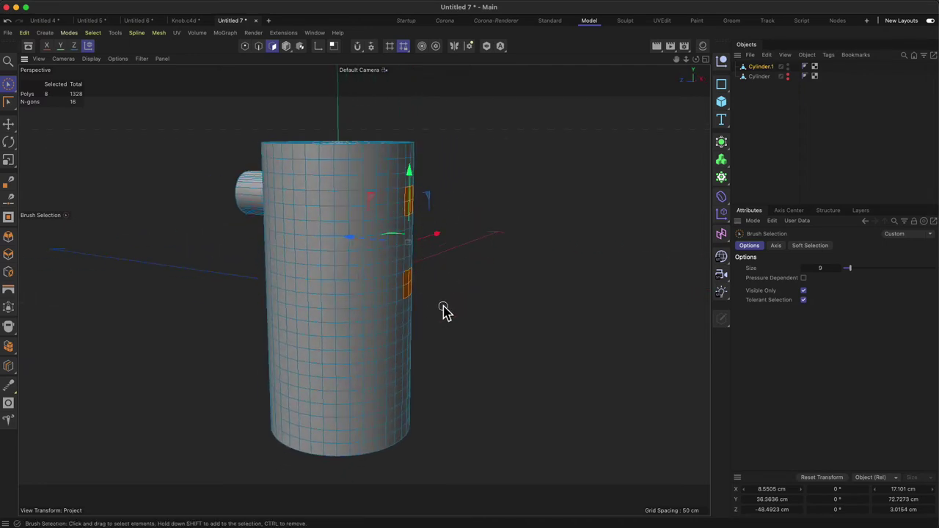
left_click_drag(388, 294, 416, 257, "alt")
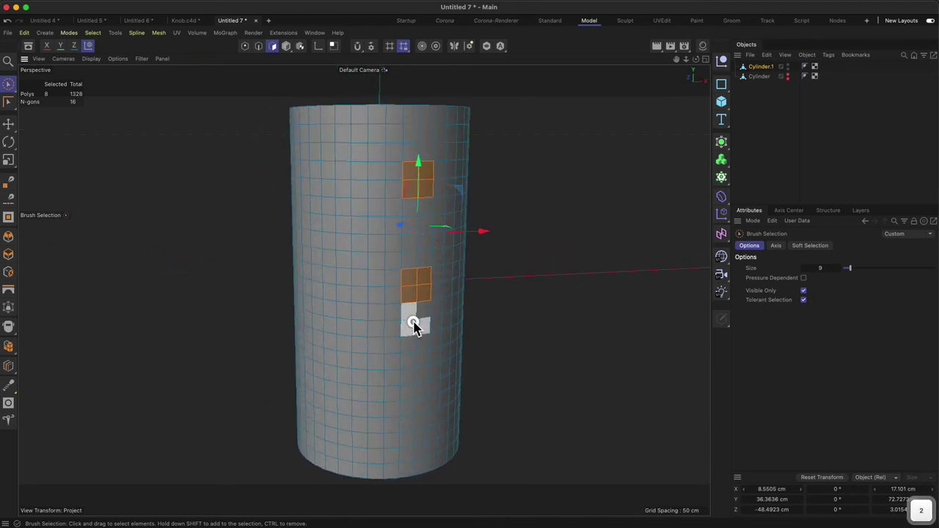
Step: Replace the selection with two 2 × 2 polygon blocks spaced farther apart vertically, and subdivide them once
left_click_drag(414, 323, 418, 315)
left_click(421, 179, "shift")
mouse_move(420, 256)
left_mouse_down("alt")
mouse_move(526, 255)
mouse_move(426, 247)
left_mouse_up("alt")
mouse_move(392, 295)
left_mouse_down("alt")
mouse_move(460, 293)
mouse_move(394, 297)
left_mouse_up("alt")
scroll(462, 301, "up", 3)
left_click_drag(465, 304, 448, 304, "alt")
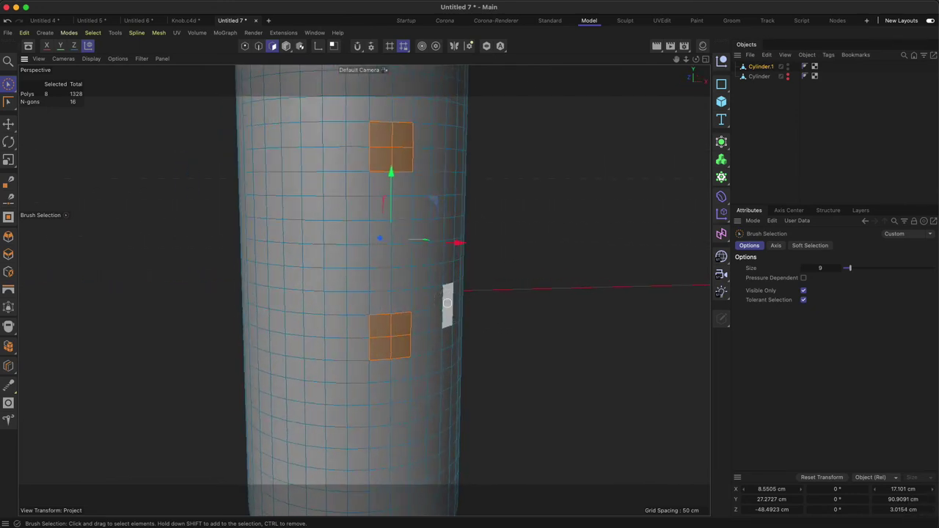
key("u")
key("s")
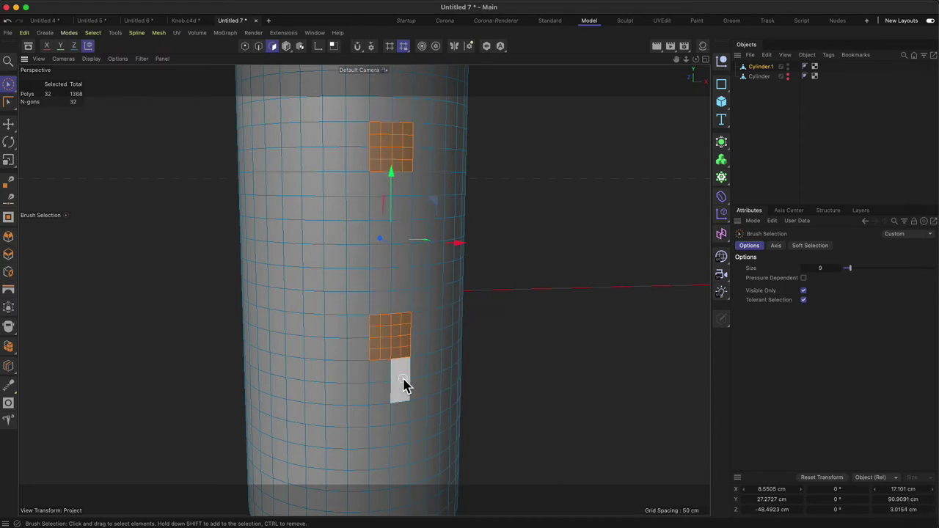
right_click(506, 194)
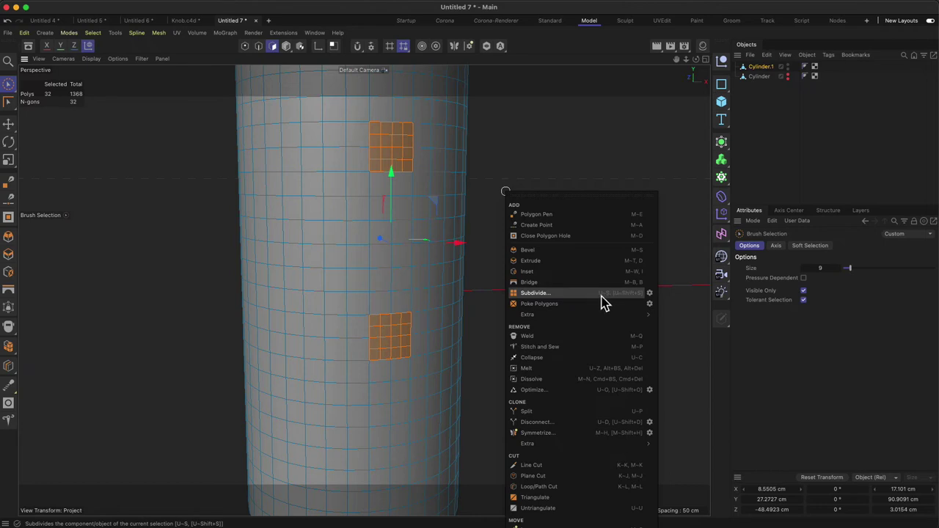
left_click(527, 175)
right_click(505, 224)
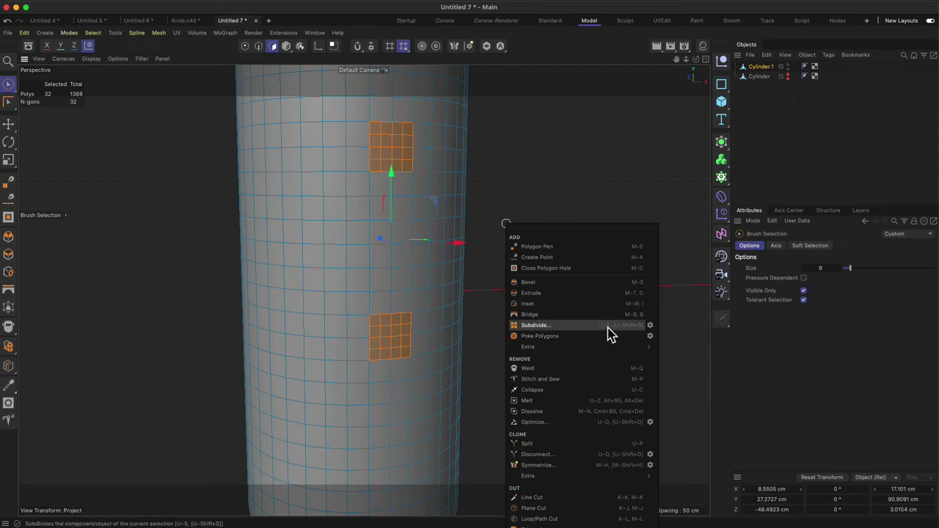
left_click(579, 156)
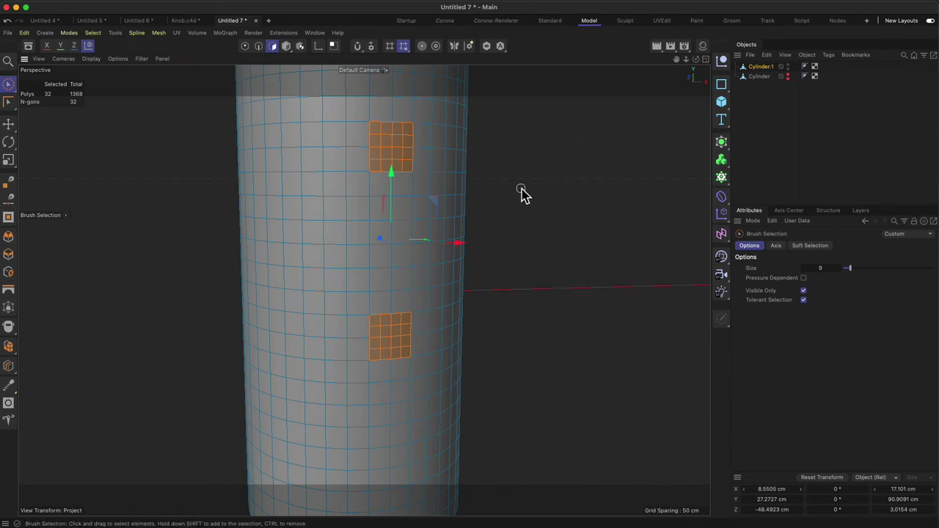
key("u")
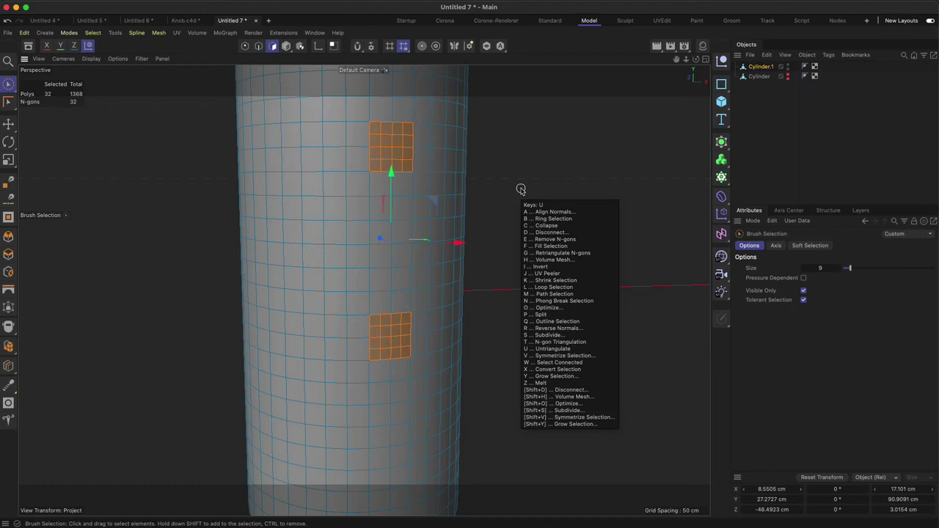
key("Escape")
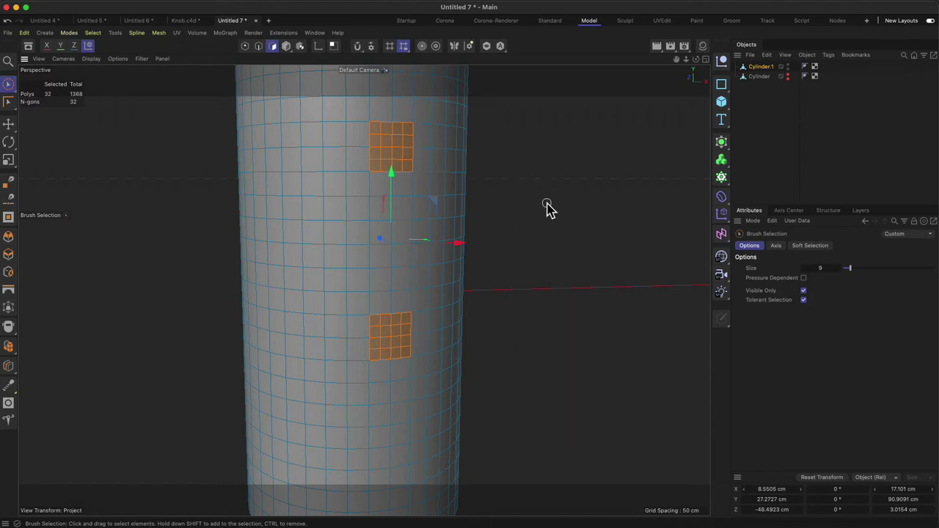
key("u")
key("u")
key("u")
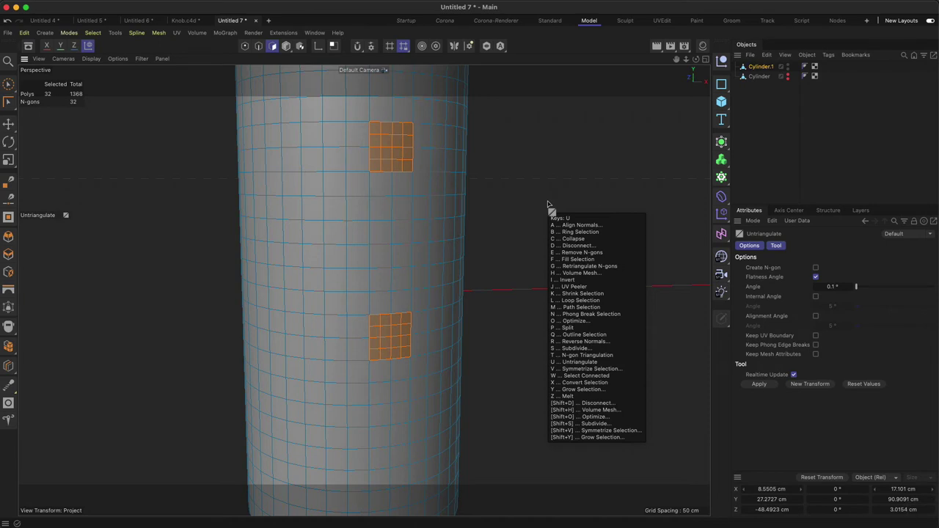
key("Escape")
Step: Subdivide the two selected polygon patches a second time, and undo that subdivision
key("u")
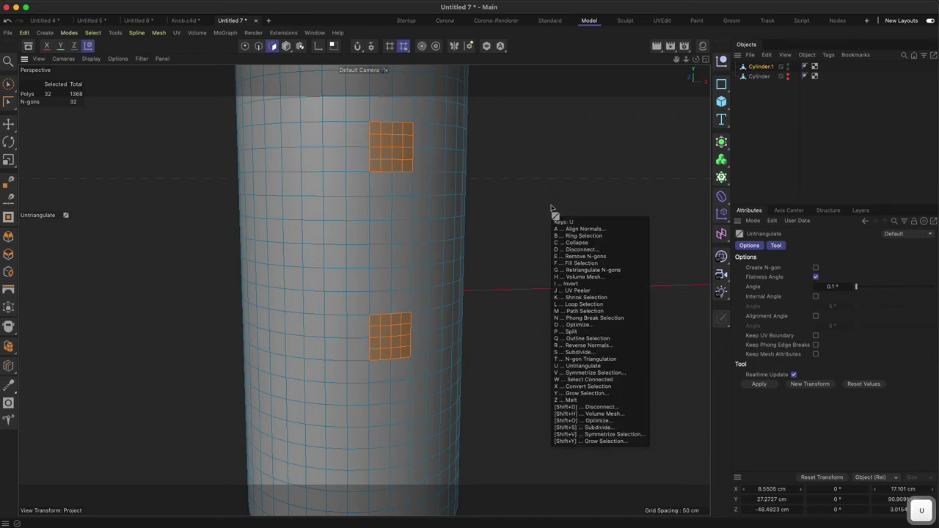
key("s")
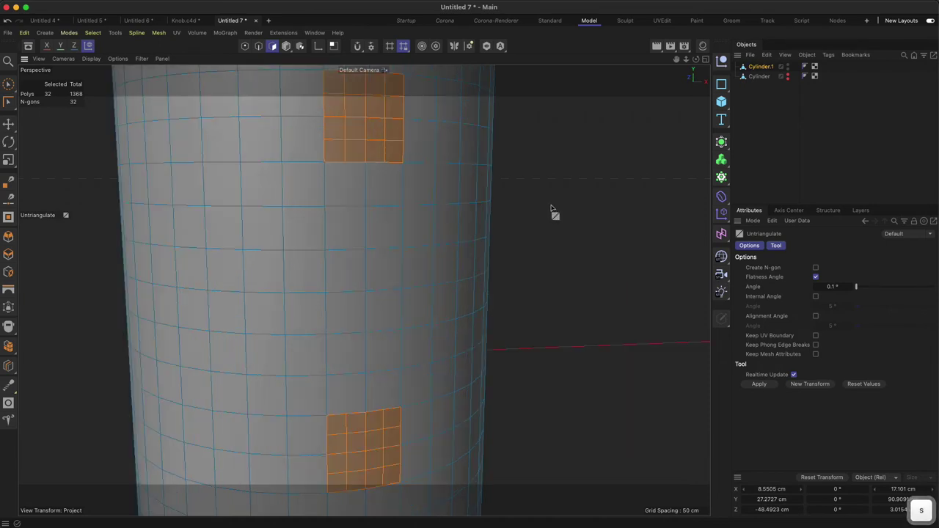
key("u")
key("s")
key("2")
left_click_drag(535, 178, 535, 218)
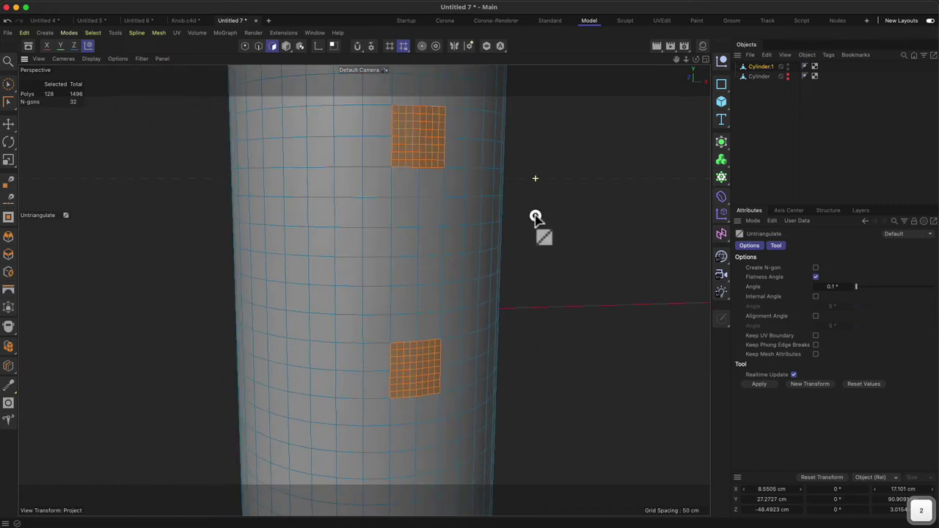
key("super+z")
Step: Subdivide both selected polygon patches once more so that each becomes an 8 × 8 grid
left_click_drag(455, 186, 463, 198, "alt")
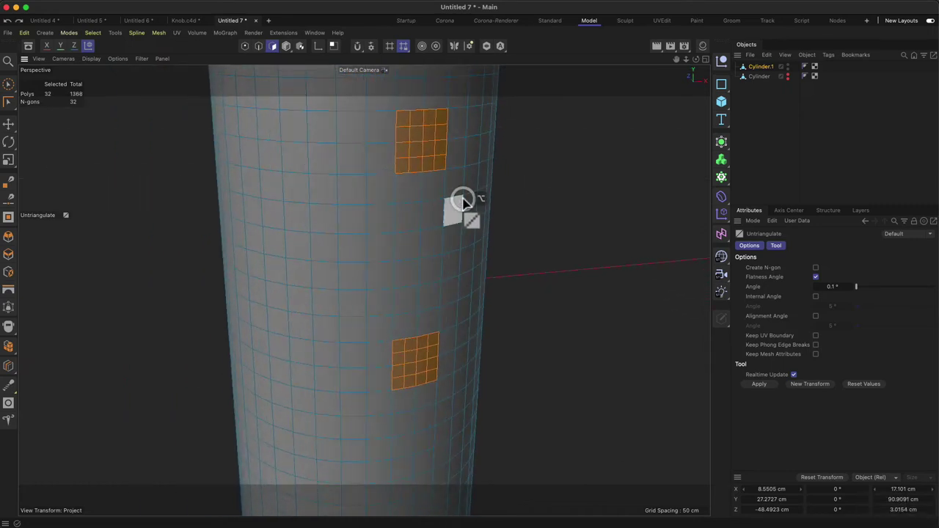
key("u")
key("s")
mouse_move(441, 155)
left_mouse_down("alt")
mouse_move(477, 157)
mouse_move(453, 184)
mouse_move(441, 171)
left_mouse_up("alt")
key("2")
key("1")
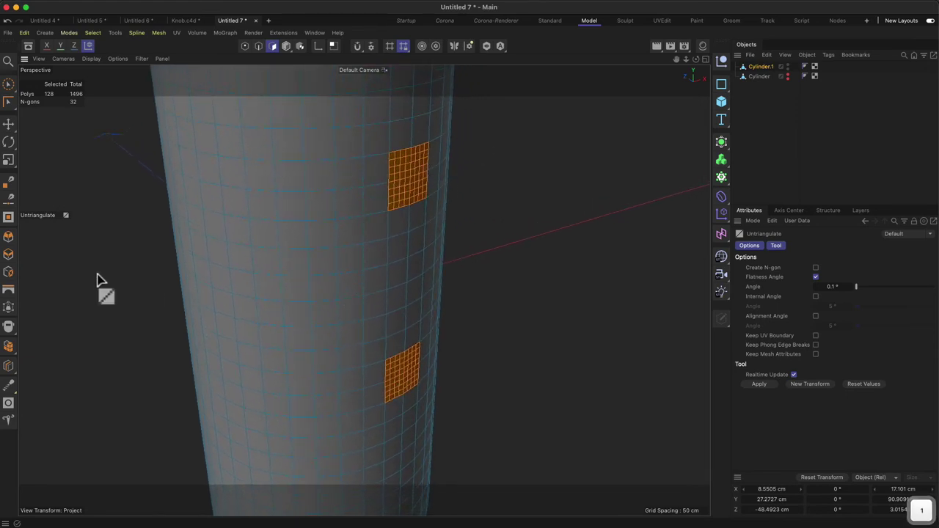
Step: Try fitting circles to both subdivided patches, first at about 117% scale and again at about 74%
left_click(8, 403)
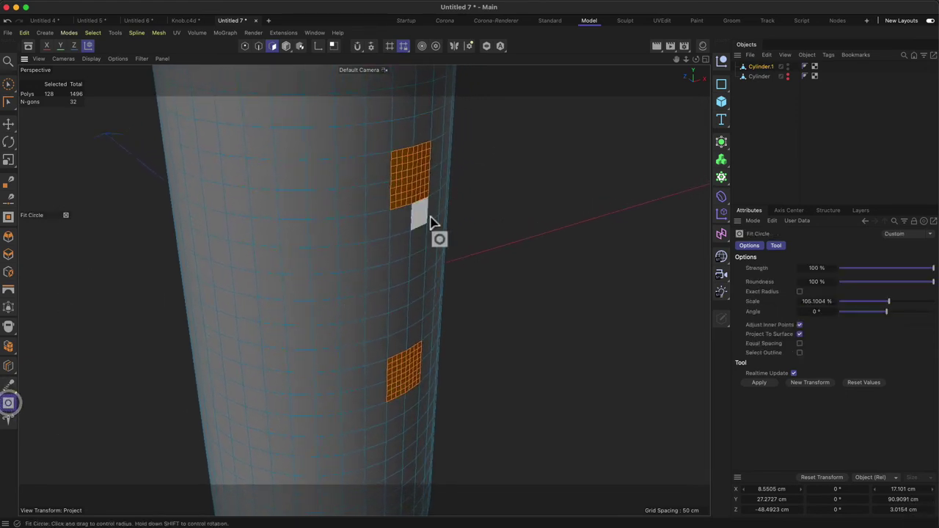
left_click_drag(502, 235, 201, 294)
key("2")
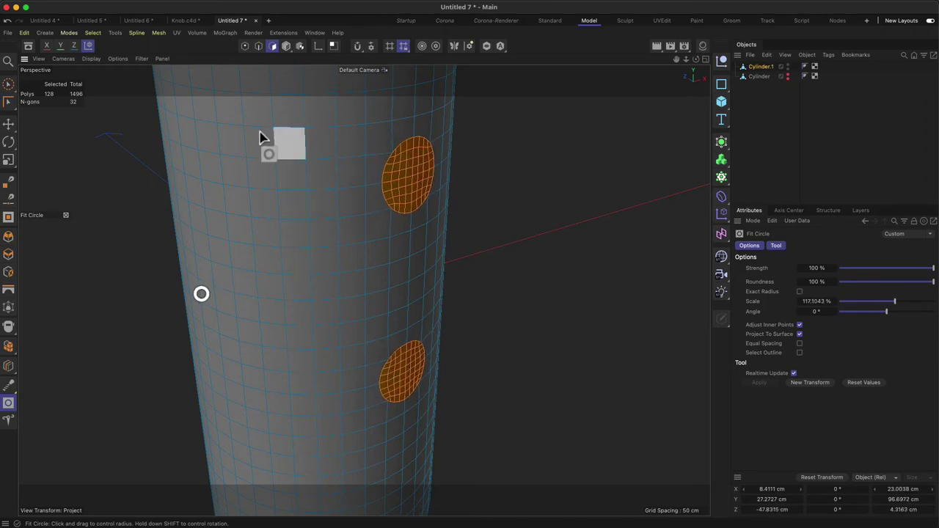
left_click_drag(262, 137, 223, 281)
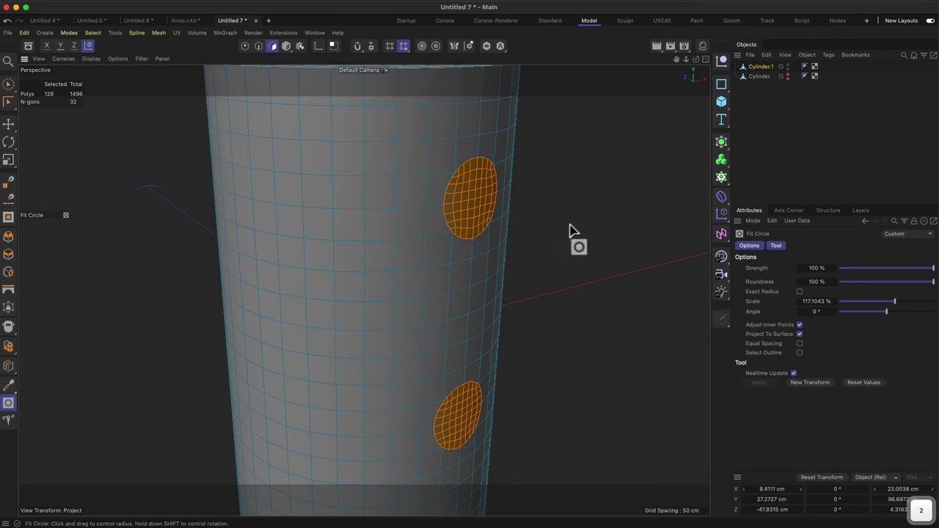
key("super+z")
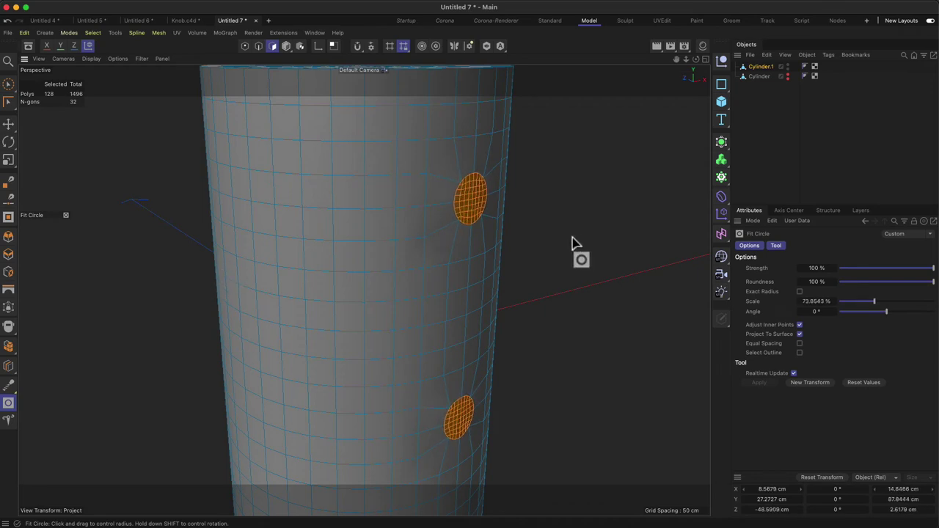
Step: Undo the circle fit and both patch subdivisions, back to the two 2 × 2 polygon blocks
key("super+z")
key("super+z")
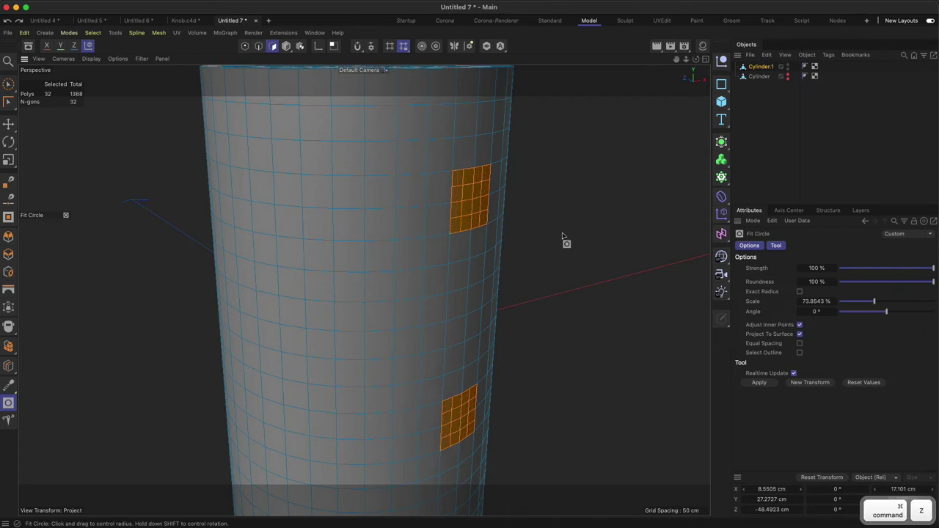
key("super+z")
key("z")
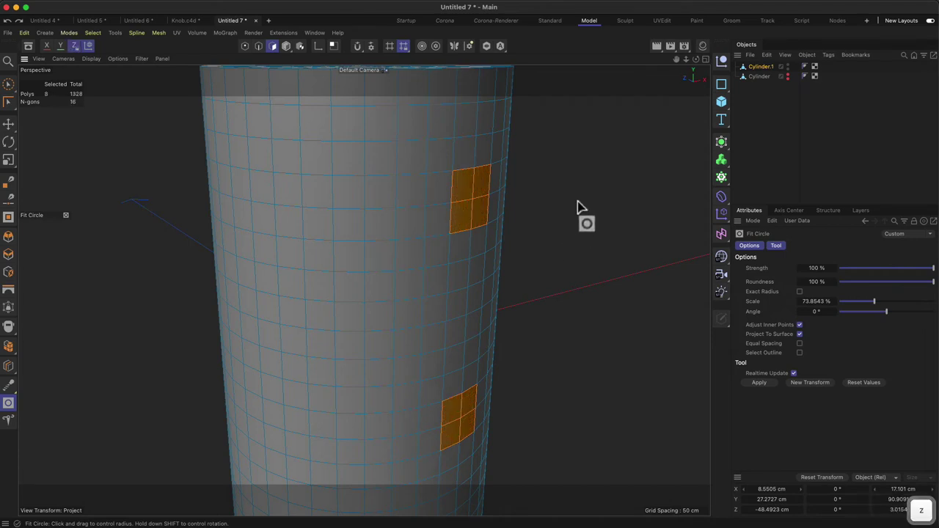
Step: Inset both selected 2 × 2 polygon blocks by about 3.15 cm
key("i")
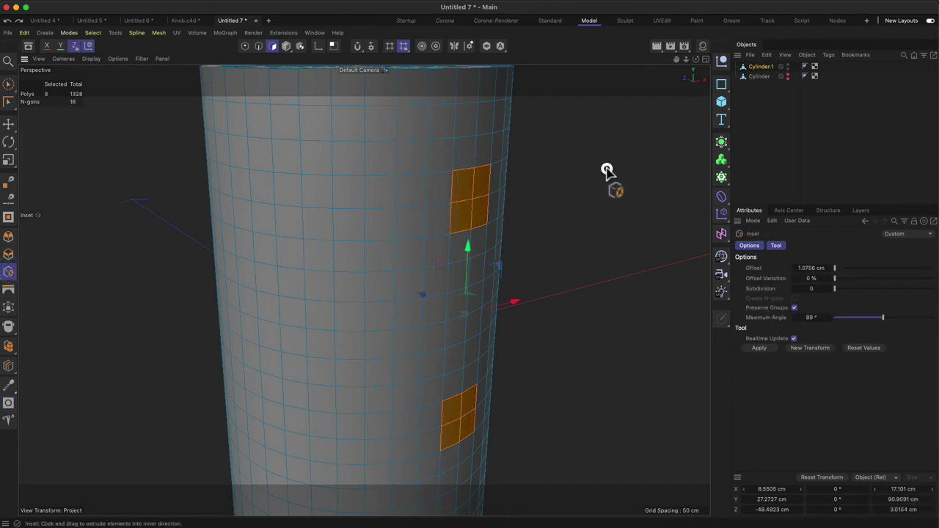
left_click_drag(609, 172, 224, 281)
key("2")
left_click_drag(492, 166, 526, 150)
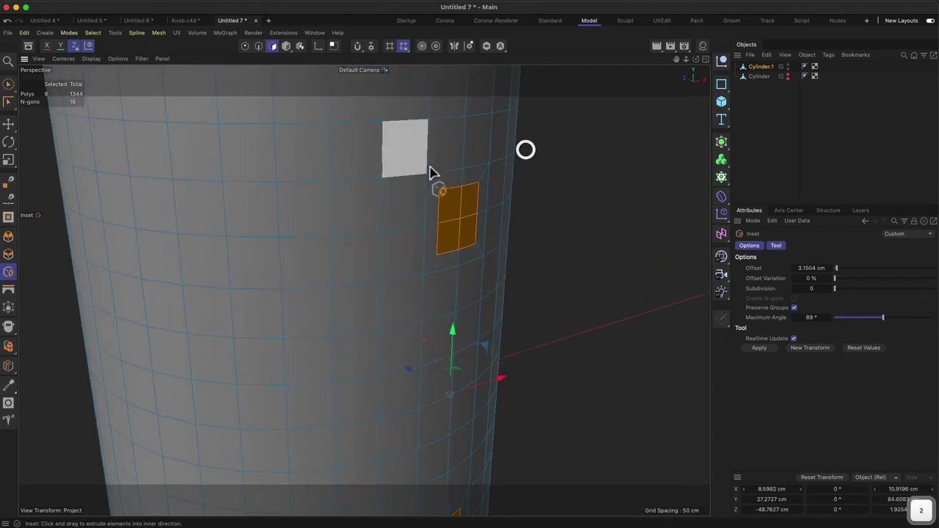
left_click_drag(457, 188, 470, 185, "alt")
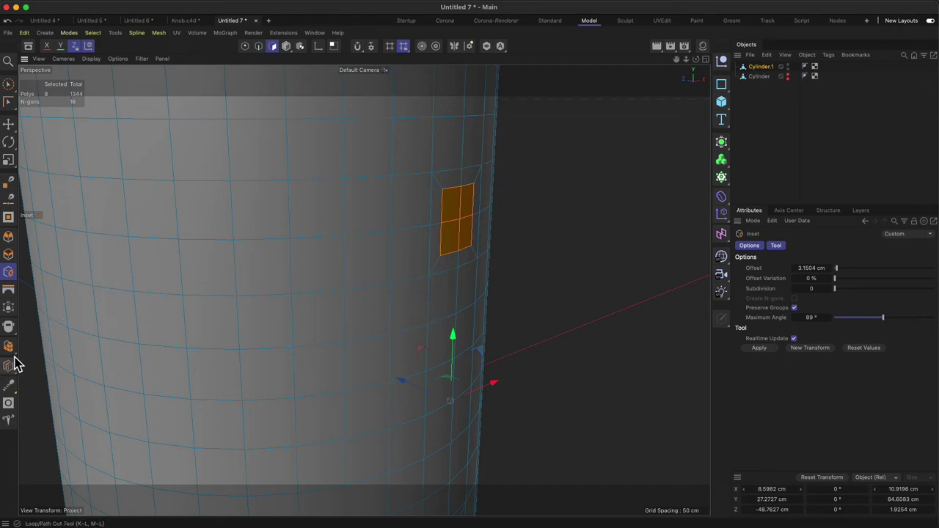
Step: Subdivide both inset patches twice so that each becomes an 8 × 8 grid
right_click(574, 225)
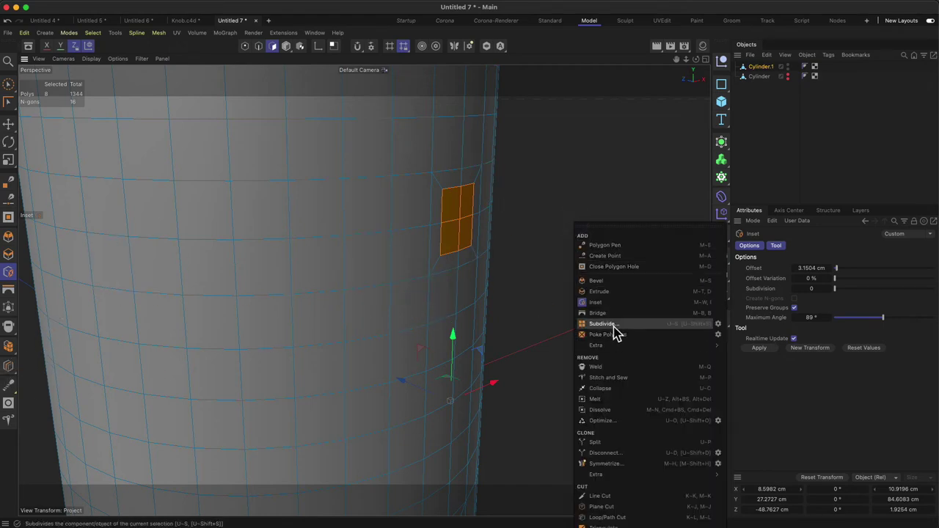
left_click(613, 327)
right_click(581, 259)
left_click(615, 364)
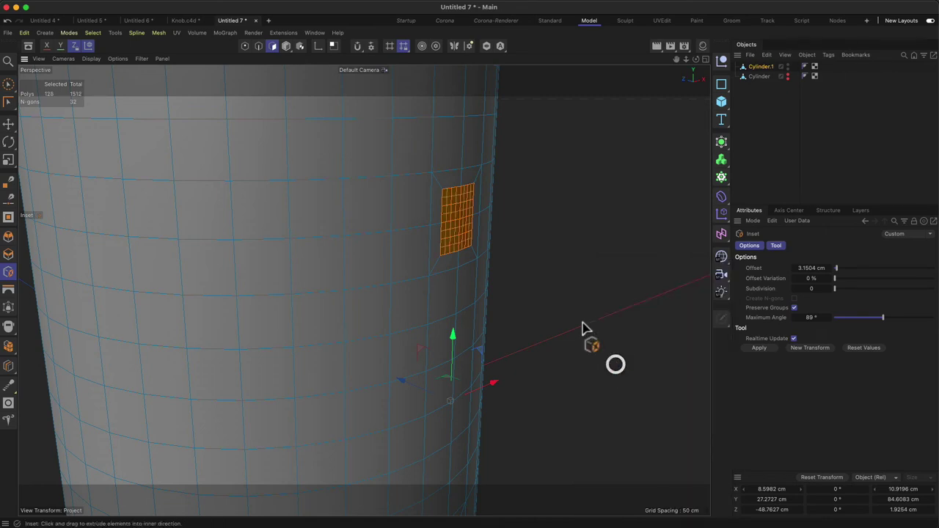
Step: Fit circles to both subdivided patches with Fit Circle at about 89% scale
left_click(9, 402)
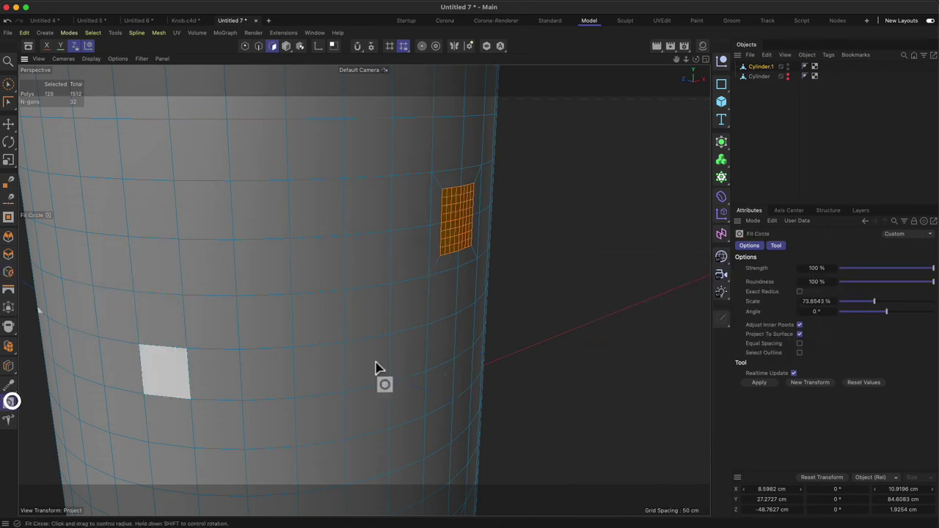
left_click_drag(555, 243, 239, 283)
left_click_drag(427, 136, 379, 130, "alt")
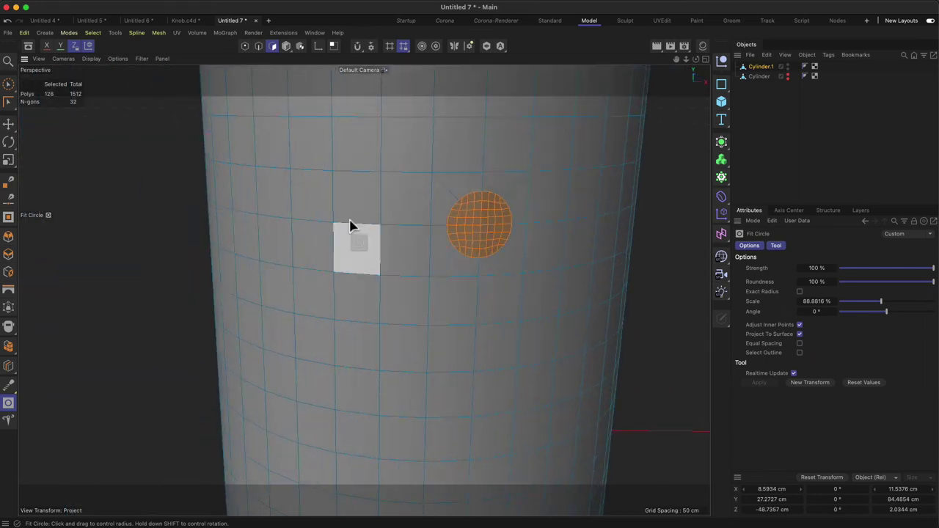
left_click_drag(478, 235, 388, 241, "alt")
key("2")
key("1")
key("2")
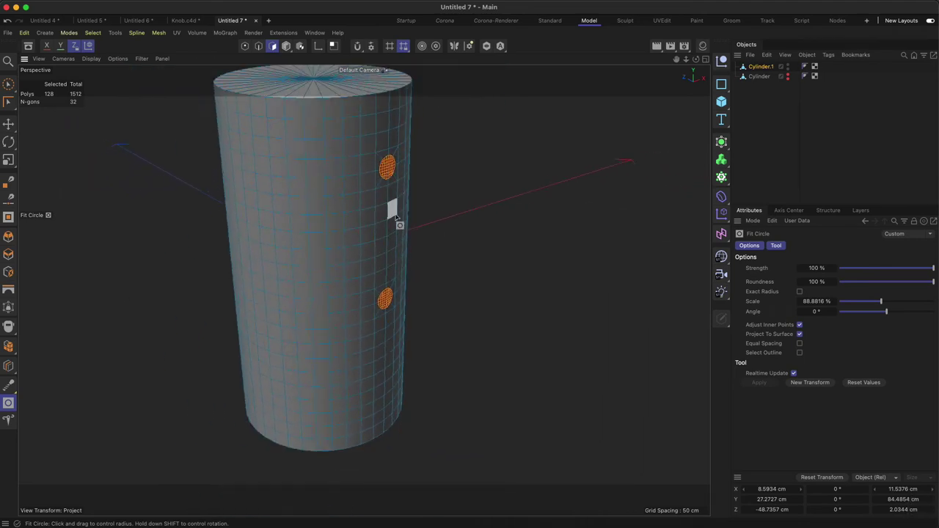
Step: Bridge the upper circular patch to the lower one with 36 subdivisions, 100% tension and Normal Average mode
left_click(10, 293)
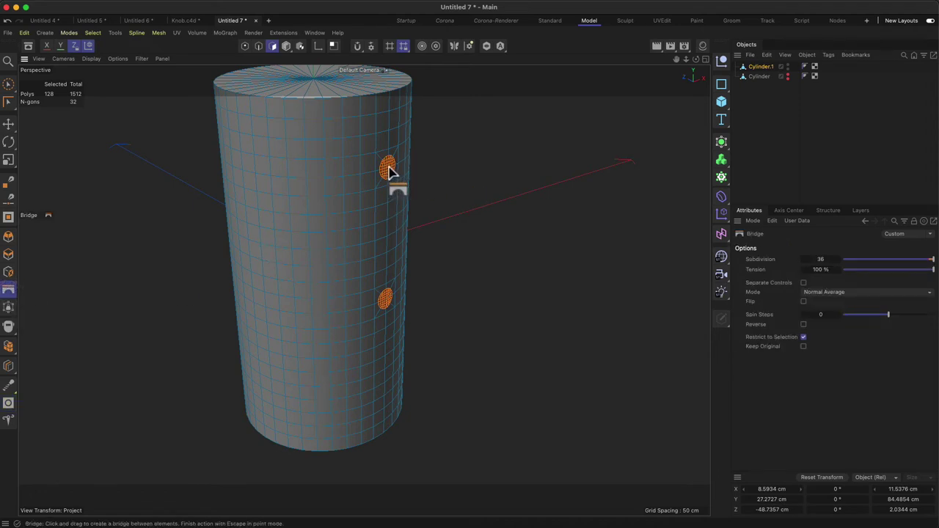
left_click_drag(388, 169, 385, 301)
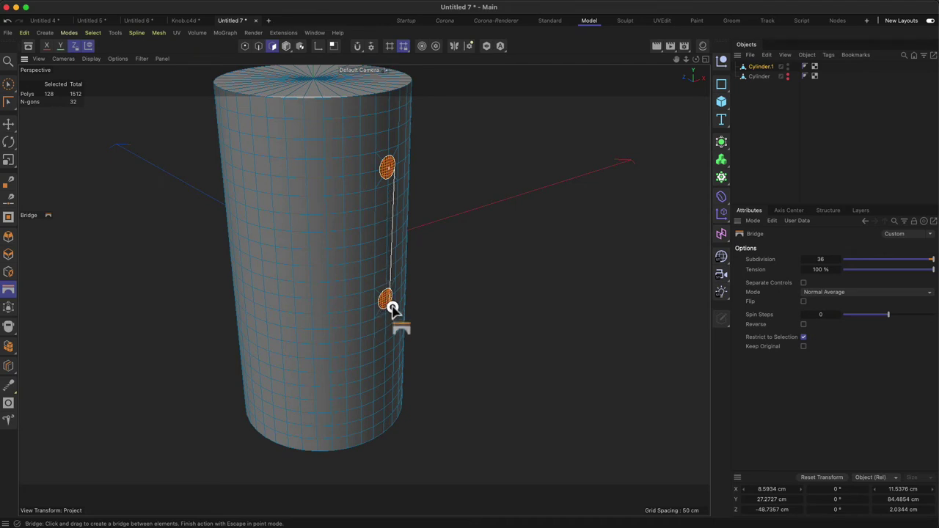
left_click_drag(393, 306, 394, 308)
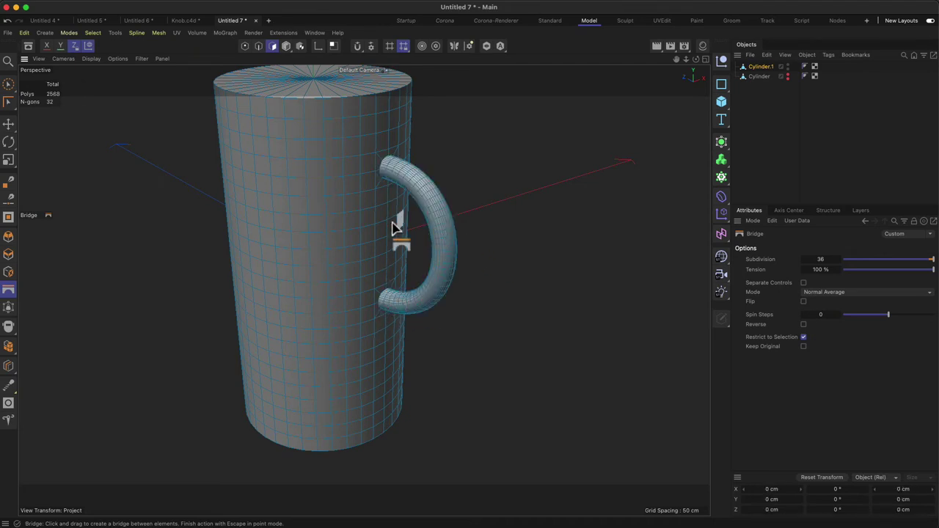
left_click_drag(374, 209, 409, 189, "alt")
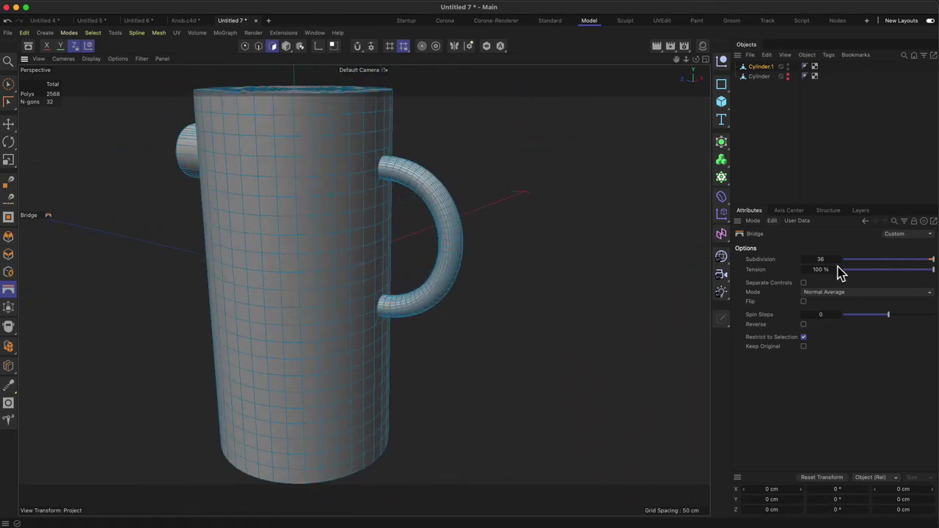
Step: Try the handle bridge with 2 subdivisions and Normal mode, and undo the stray extra bridge polygons
left_click_drag(931, 261, 859, 264)
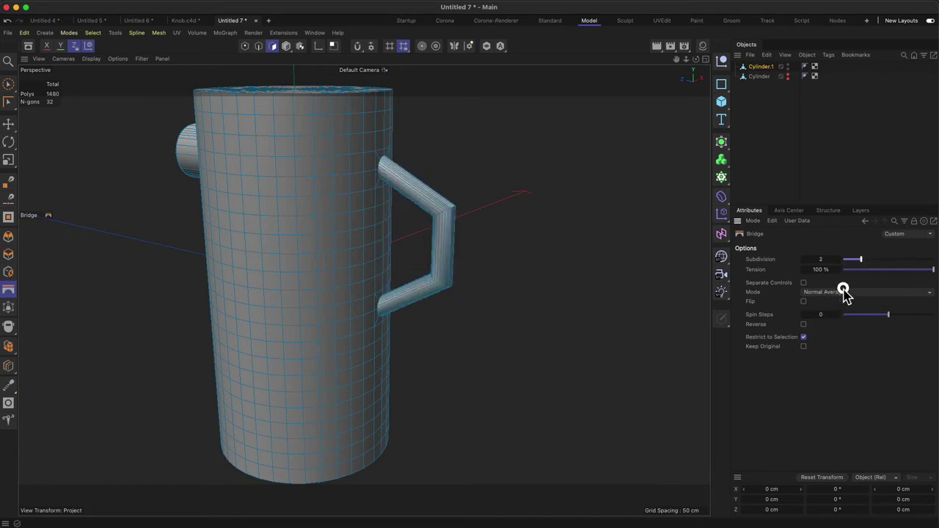
left_click(844, 293)
left_click(841, 310)
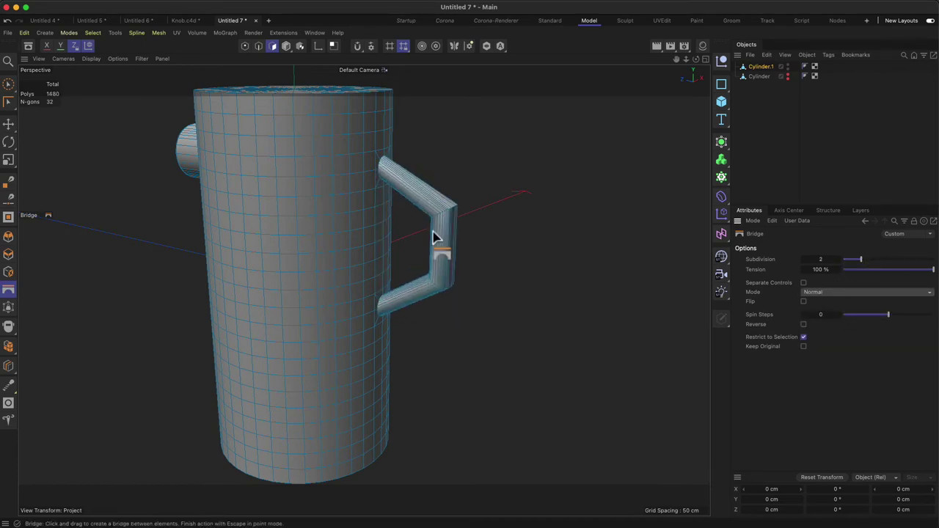
left_click_drag(447, 215, 345, 218, "alt")
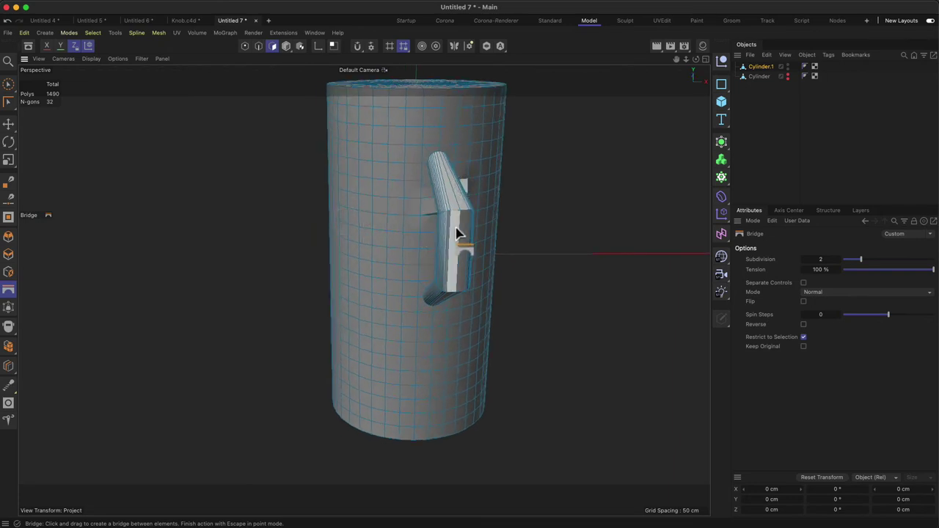
key("super+z")
Step: Set the Bridge subdivision to 40, undo the coarse handle, and bridge the two circular patches again
key("2")
left_click_drag(453, 193, 489, 182)
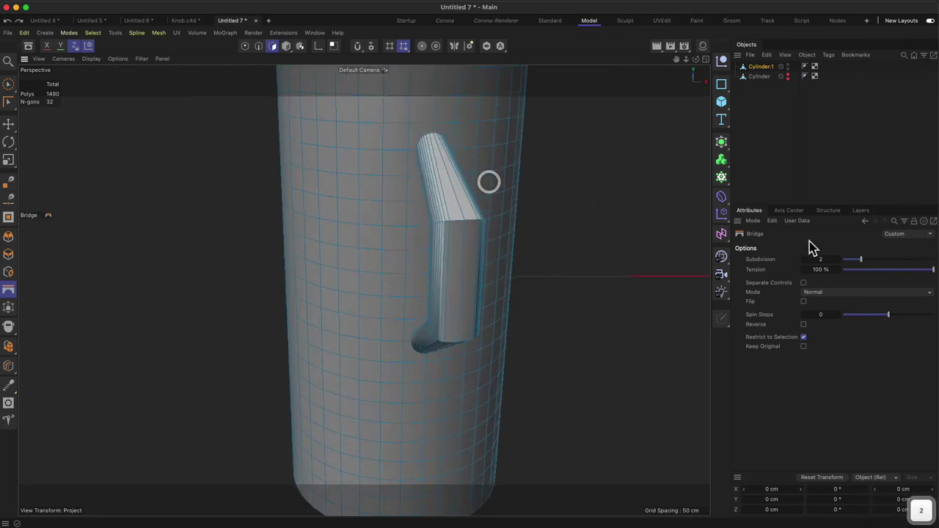
left_click(859, 260)
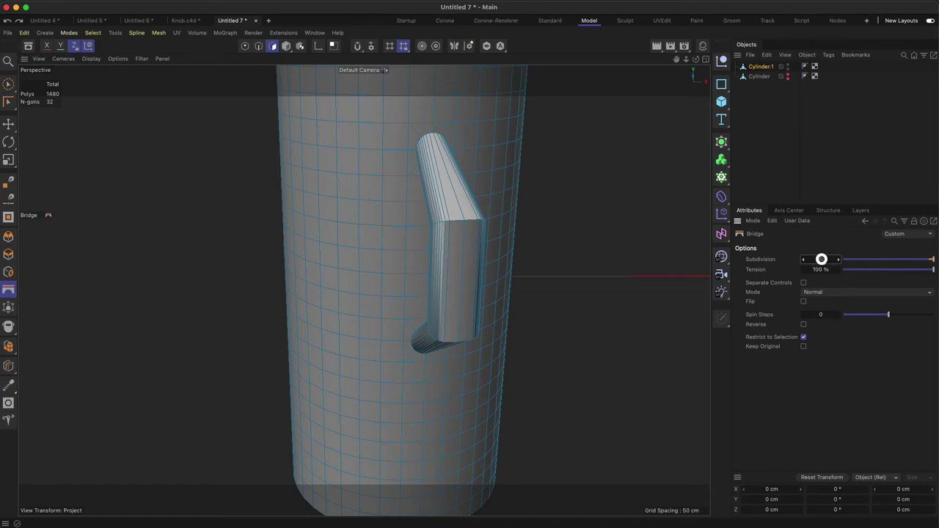
key("super+z")
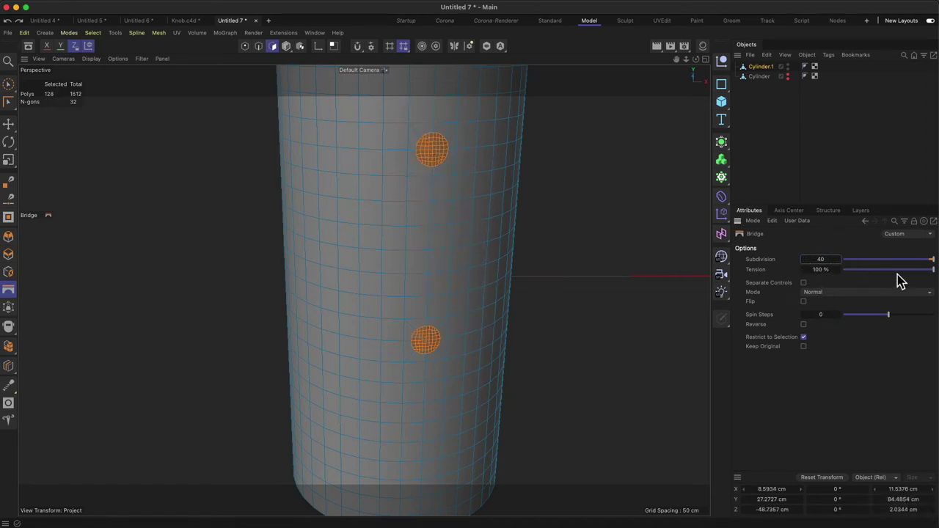
left_click_drag(436, 156, 530, 254)
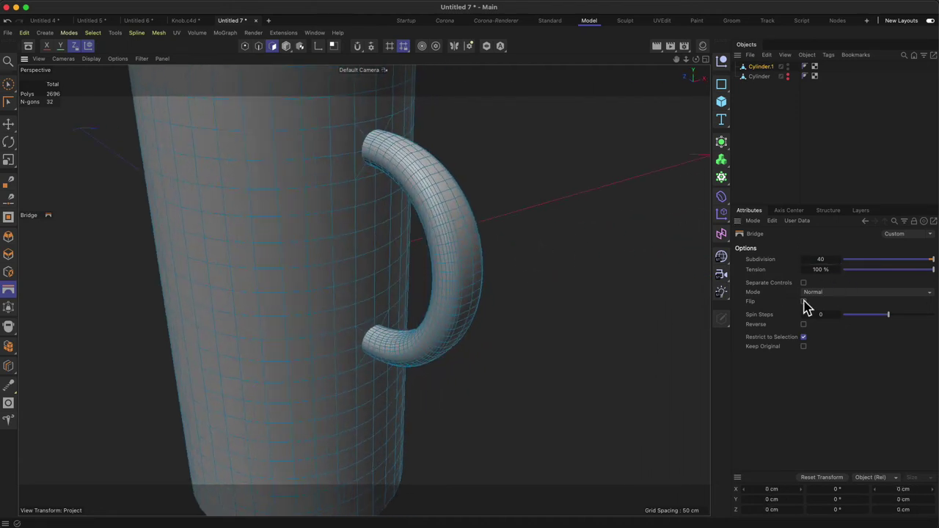
Step: Change the handle bridge's mode to Normal Average and inspect its shape from the front and side
left_click(843, 293)
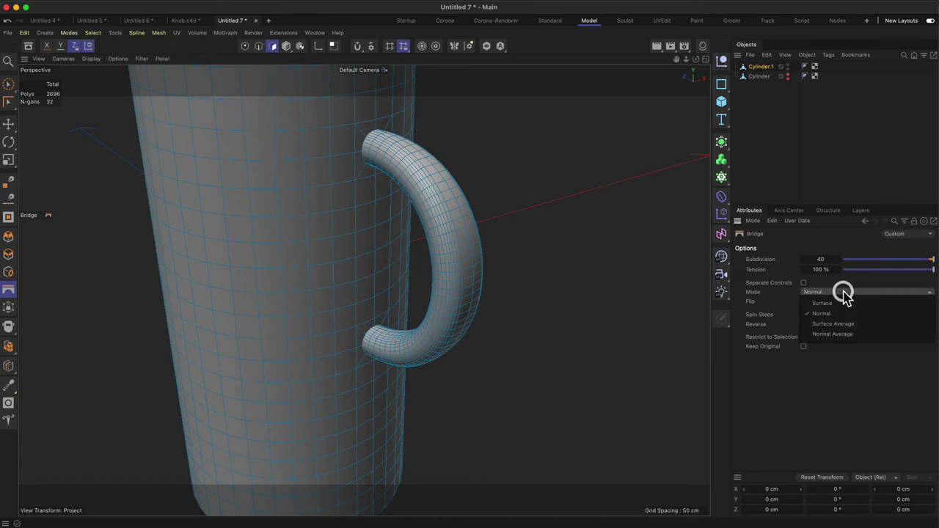
left_click(829, 335)
left_click_drag(398, 251, 384, 233, "alt")
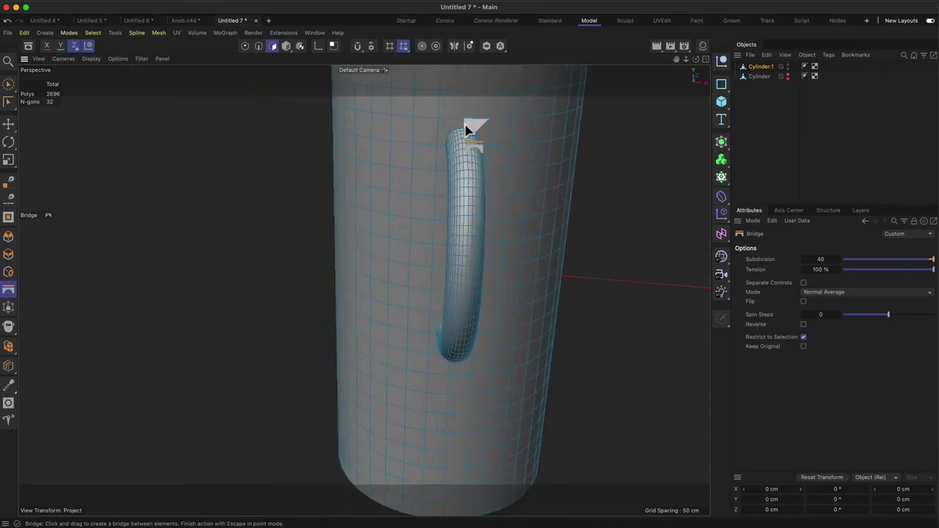
left_click_drag(467, 131, 471, 194, "alt")
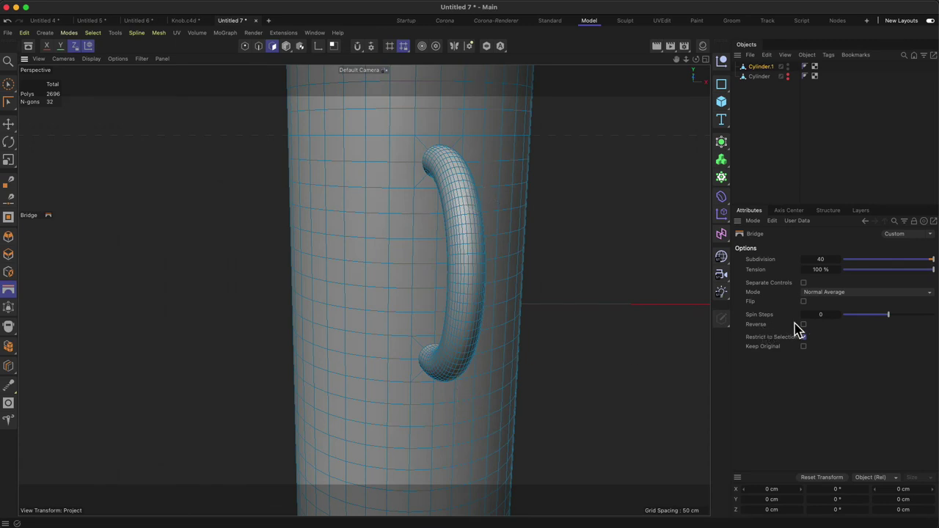
left_click_drag(436, 231, 531, 237, "alt")
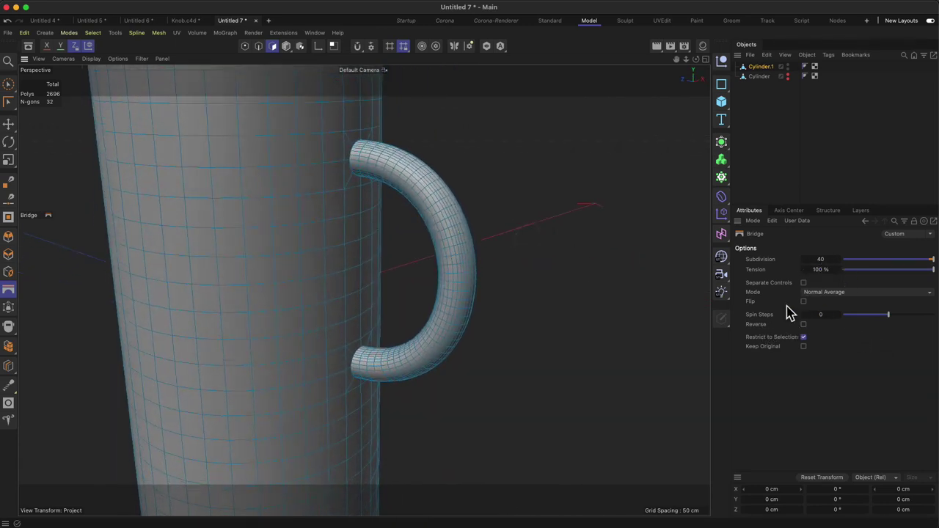
left_click_drag(341, 220, 330, 139, "alt")
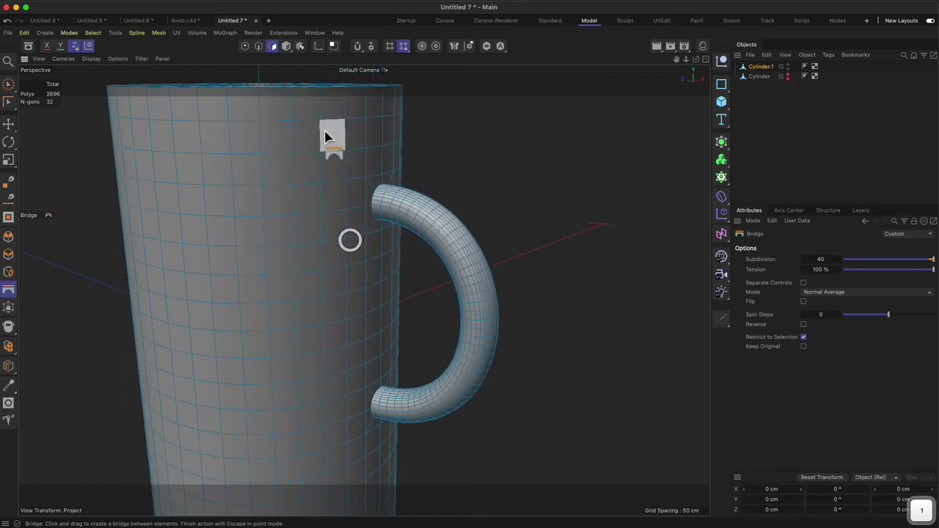
Step: Loop-select the circular edge loops where the handle's upper and lower ends meet the cylinder wall
left_click(261, 46)
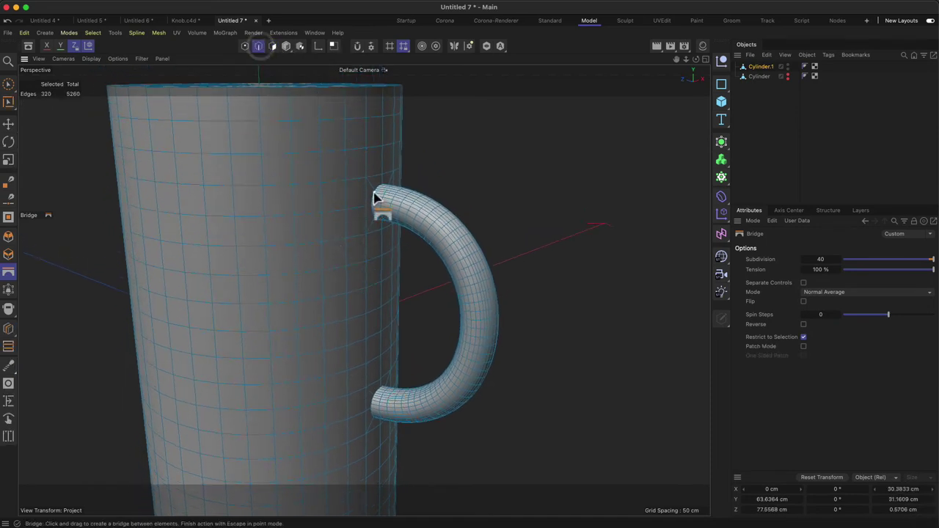
left_click(11, 104)
key("2")
left_click_drag(379, 203, 409, 166)
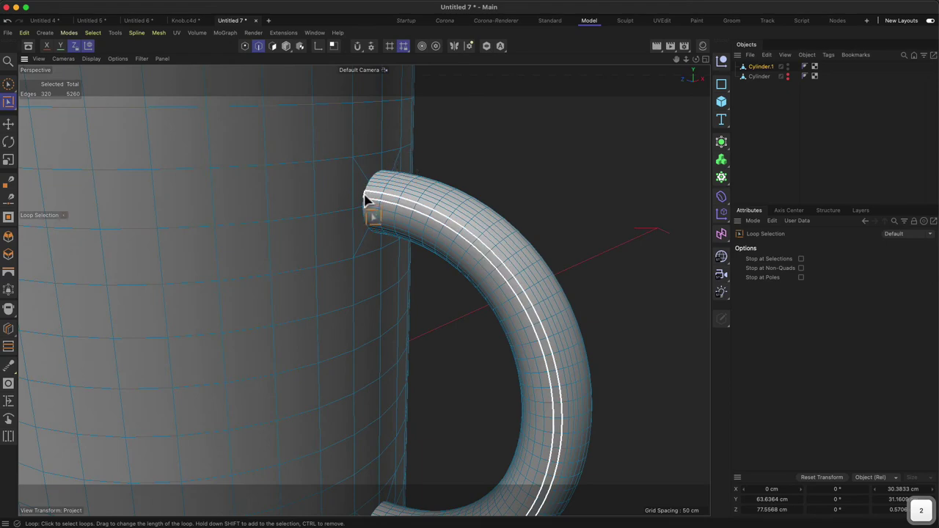
left_click_drag(365, 188, 429, 109)
left_click(384, 154)
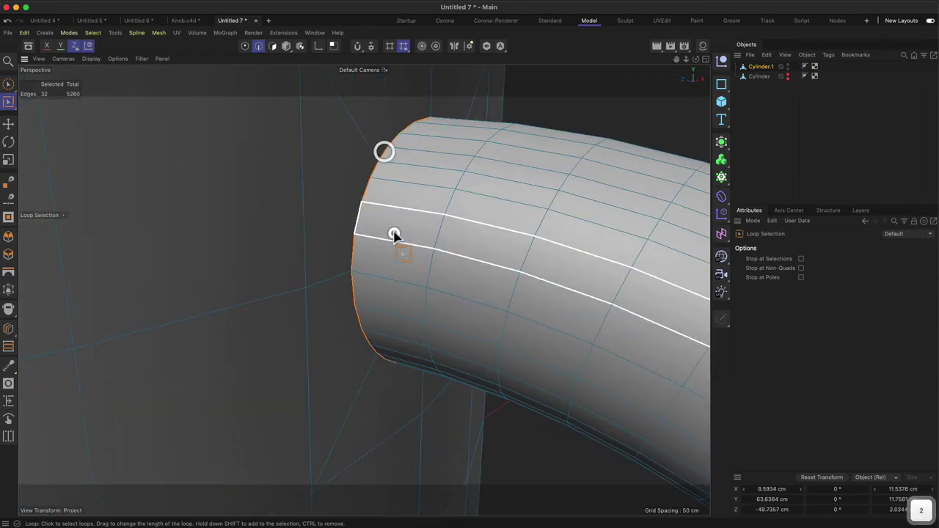
left_click_drag(394, 235, 377, 140, "alt")
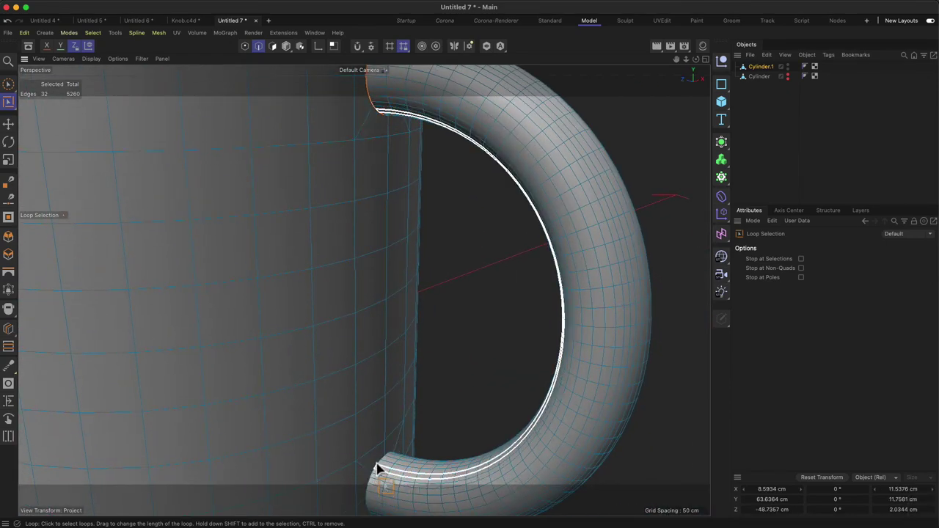
left_click(377, 464, "shift")
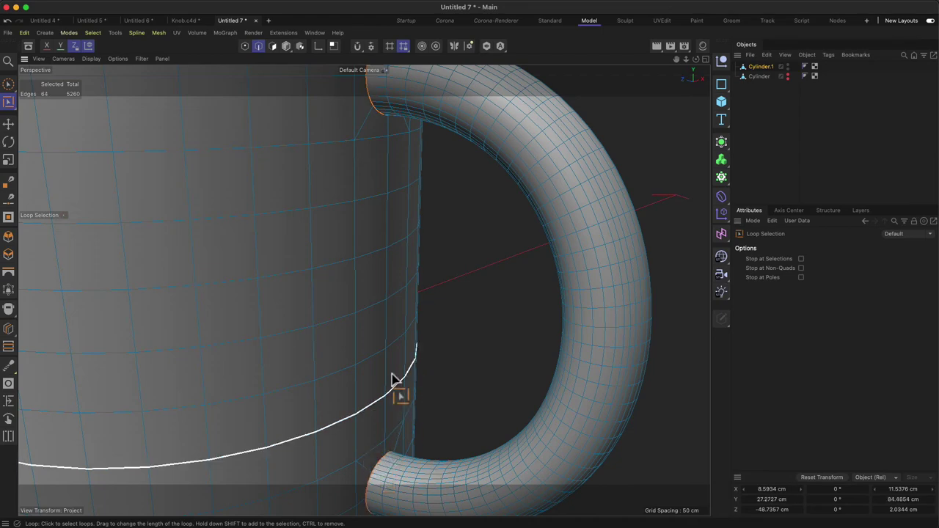
Step: Bevel the selected edge loops at both handle ends with an offset of about 2.19 cm and 2 subdivisions
left_click_drag(390, 382, 374, 357, "alt")
key("m")
key("s")
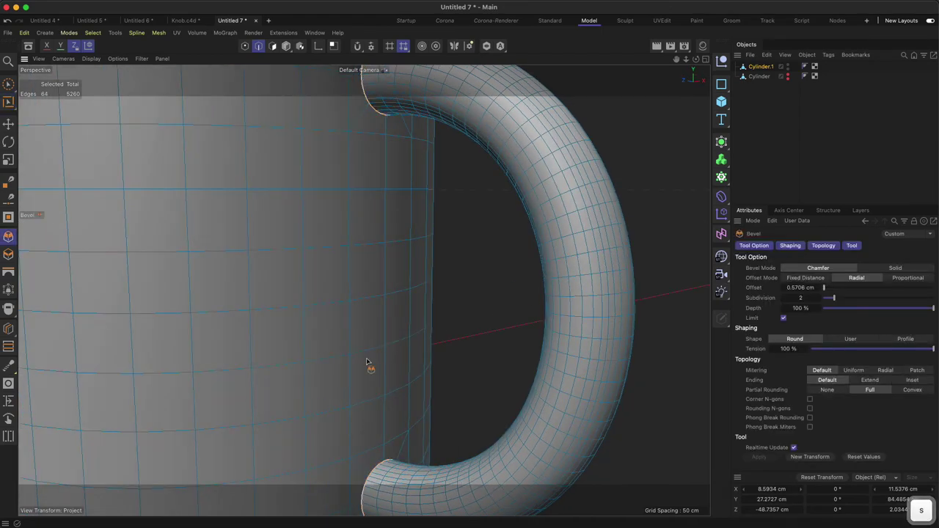
left_click_drag(424, 370, 342, 330, "alt")
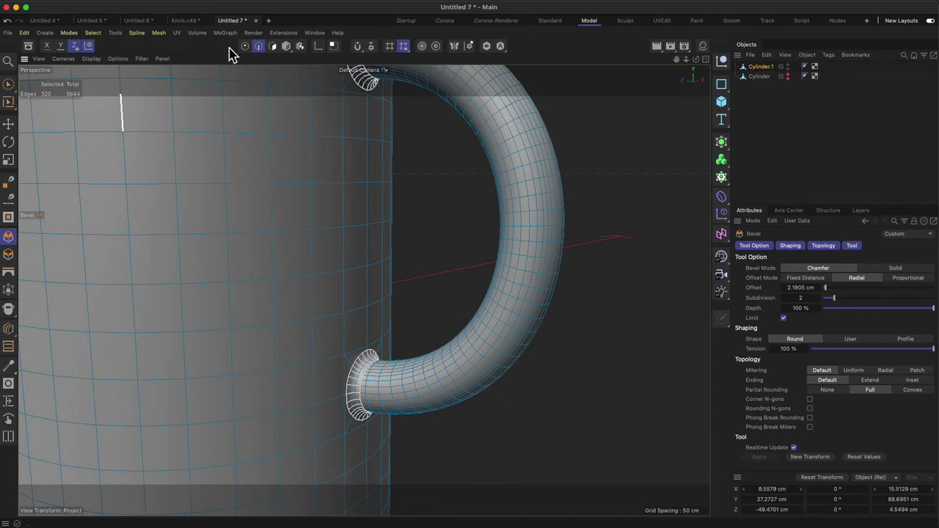
Step: Loop-select the outer rectangular edge loops surrounding the handle's upper and lower junctions with the cylinder wall
left_click(9, 91)
right_click_drag(372, 167, 358, 237, "alt")
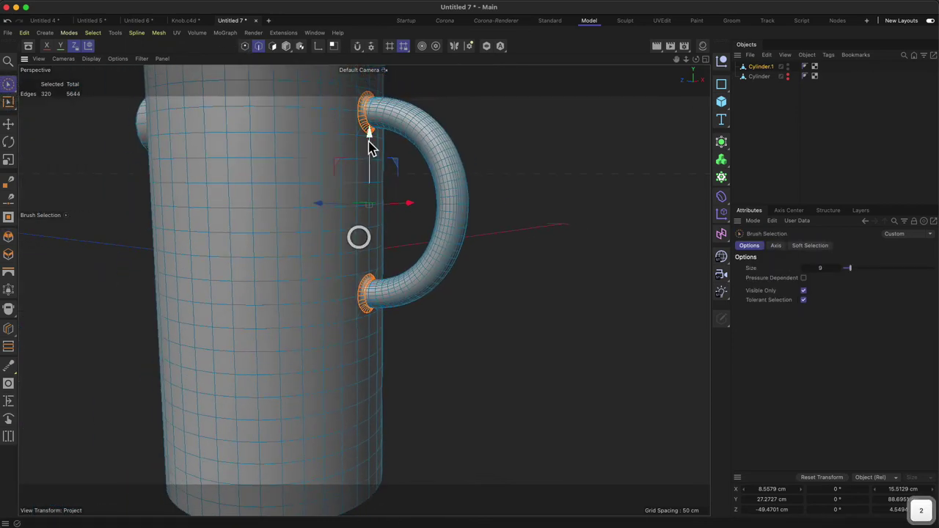
left_click_drag(369, 147, 359, 159, "alt")
left_click(8, 102)
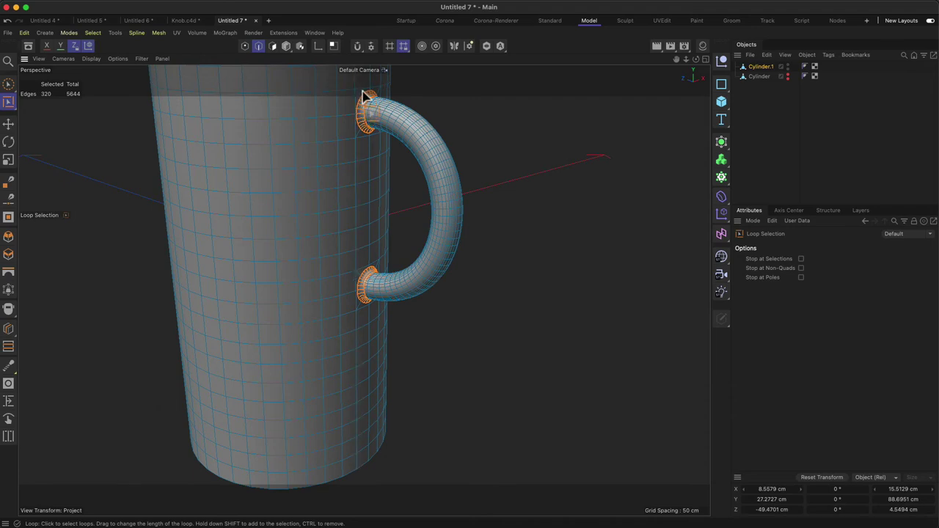
scroll(365, 95, "up", 3)
key("1")
left_click_drag(365, 92, 342, 142)
left_click(339, 135)
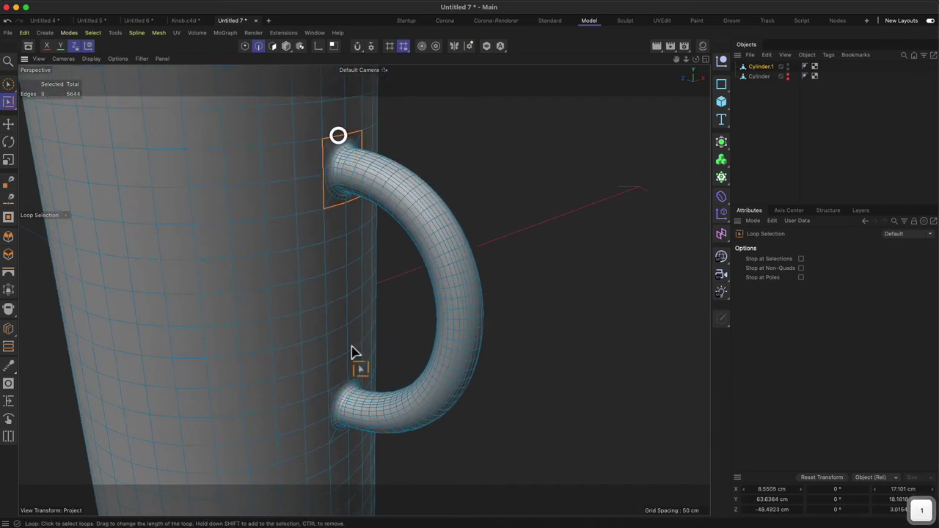
left_click(336, 387, "shift")
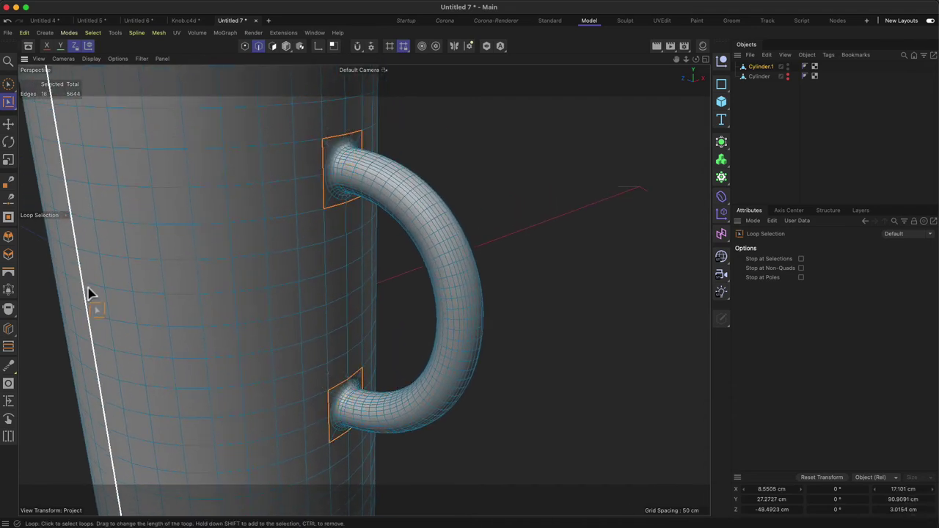
Step: Fit both selected outlines around the handle ends to circles at about 113% scale, and inspect the unselected model from the side
left_click(8, 383)
mouse_move(242, 272)
left_mouse_down()
mouse_move(296, 247)
mouse_move(241, 279)
left_mouse_up()
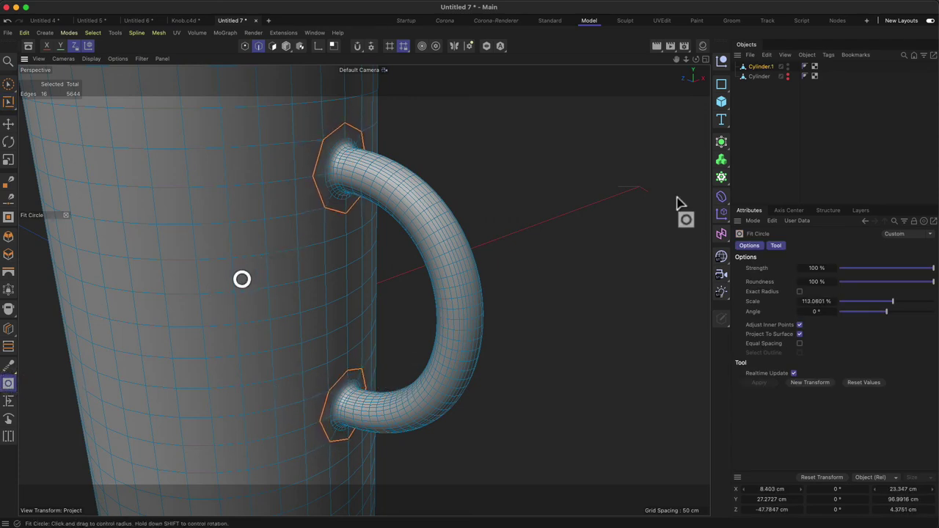
left_click(796, 124)
left_click_drag(389, 214, 225, 201, "alt")
key("1")
right_click_drag(476, 380, 475, 471)
left_click_drag(490, 351, 344, 358)
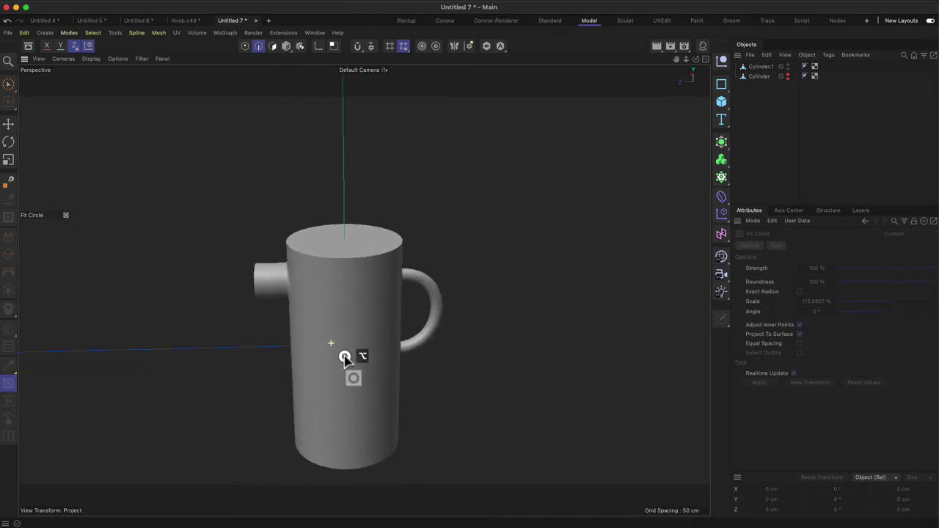
Step: Select all polygons of the top cap of Cylinder.1 with Phong Break Selection in polygon mode
left_click(761, 66)
scroll(338, 315, "up", 3)
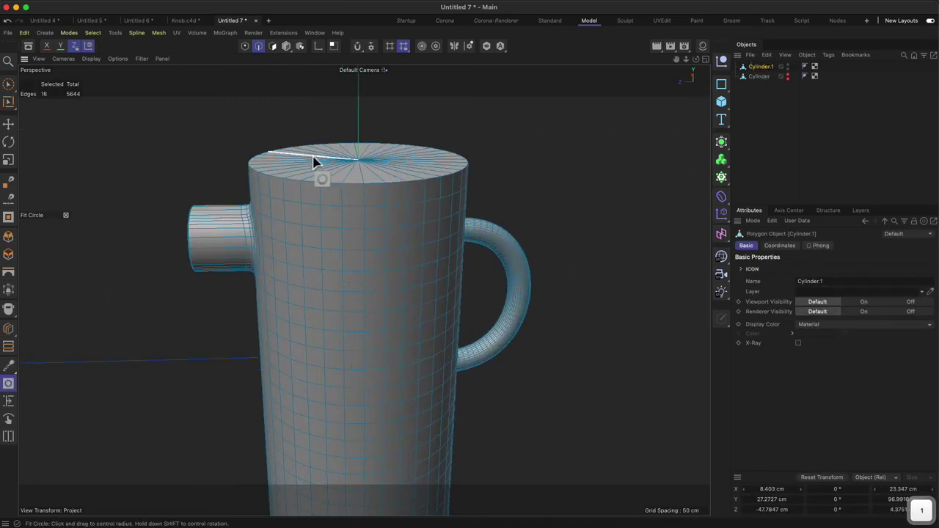
key("1")
left_click_drag(346, 149, 322, 245)
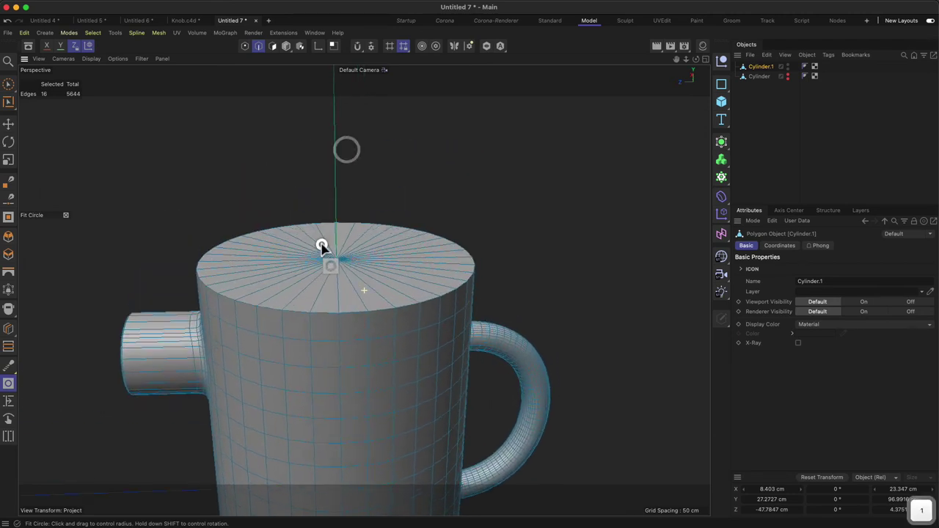
left_click(272, 46)
left_click(10, 85)
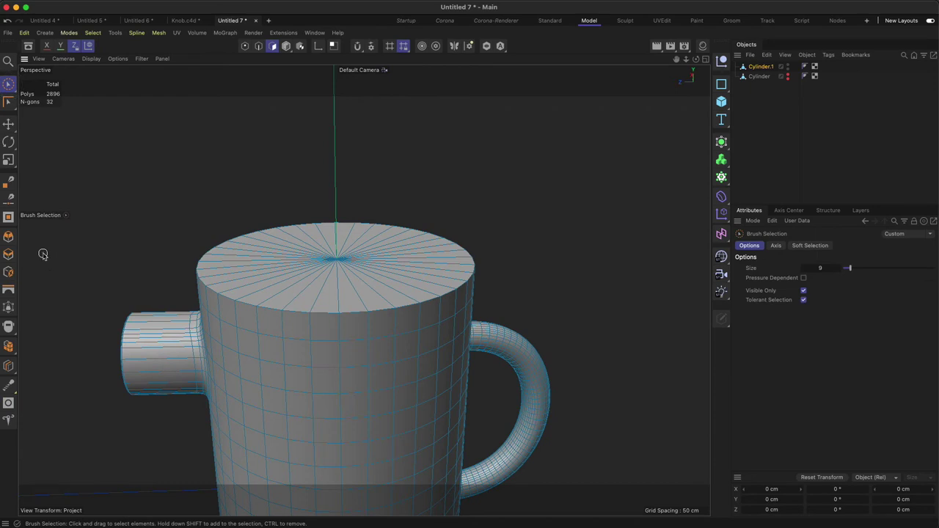
left_click(9, 277)
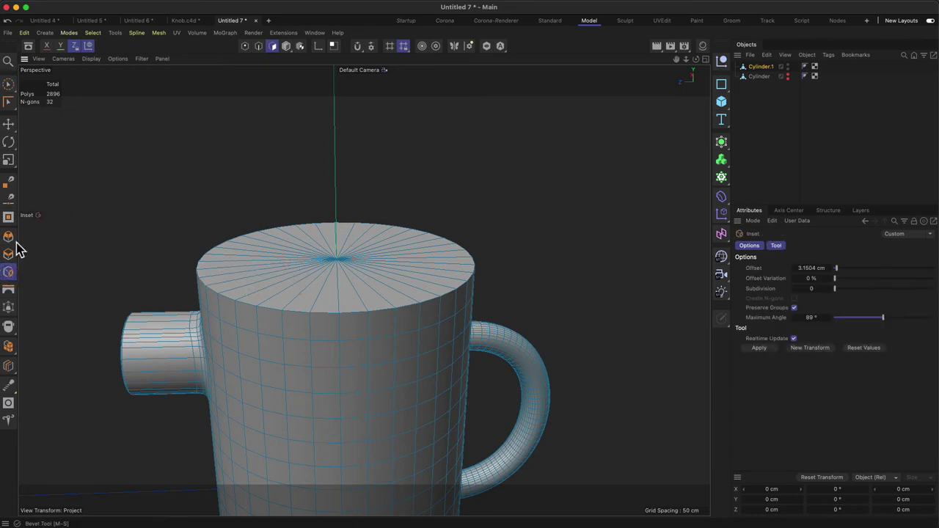
left_click(8, 103)
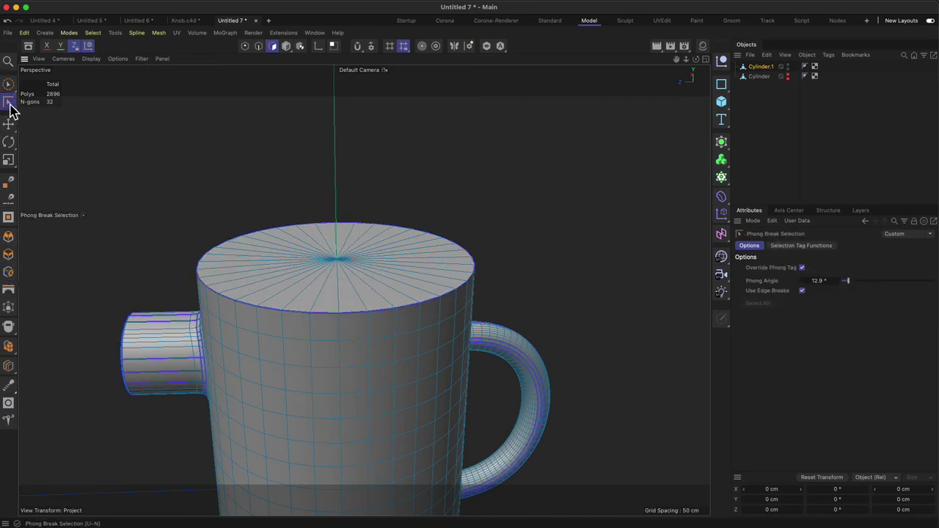
left_click(336, 260)
left_click_drag(362, 275, 350, 306, "alt")
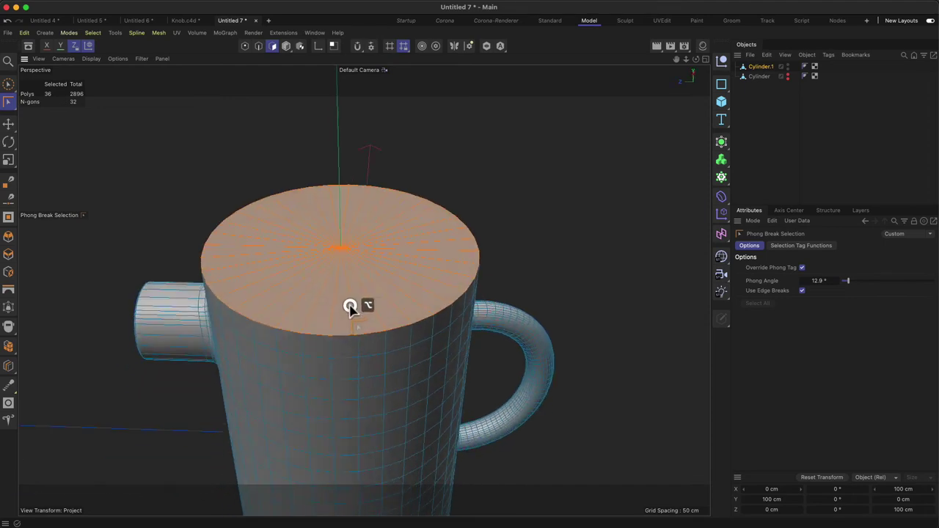
Step: Inset the top cap polygons by about 1.38 cm and extrude them upward by about 1 cm
left_click(8, 272)
left_click_drag(367, 258, 239, 273)
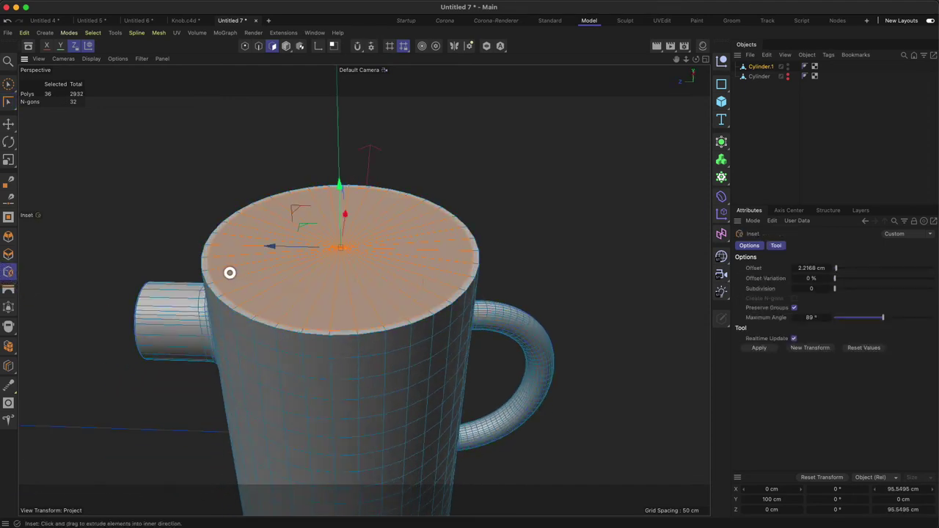
key("2")
left_click_drag(316, 314, 372, 260)
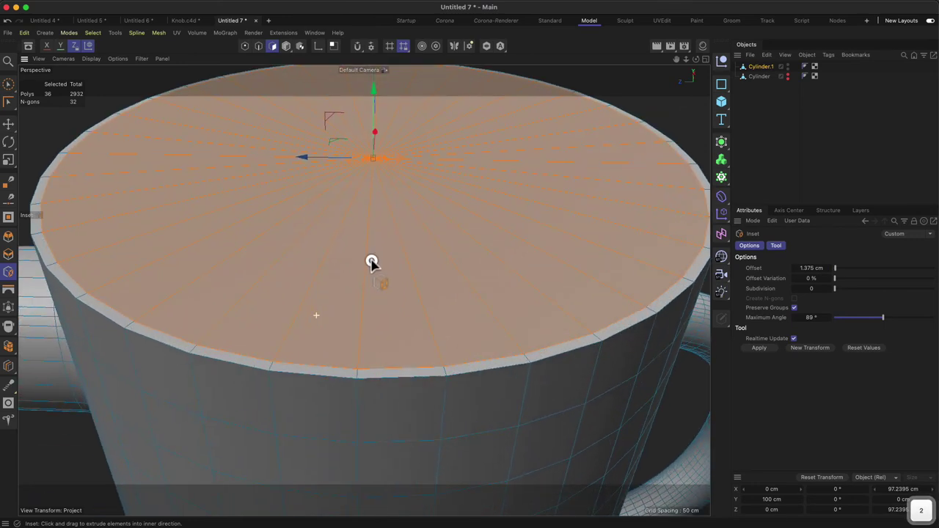
left_click(8, 255)
left_click_drag(90, 257, 260, 267)
Step: Widen the raised cap with an inset offset of about -1.22 cm and extrude it upward about 7.23 cm as a lid
left_click(10, 279)
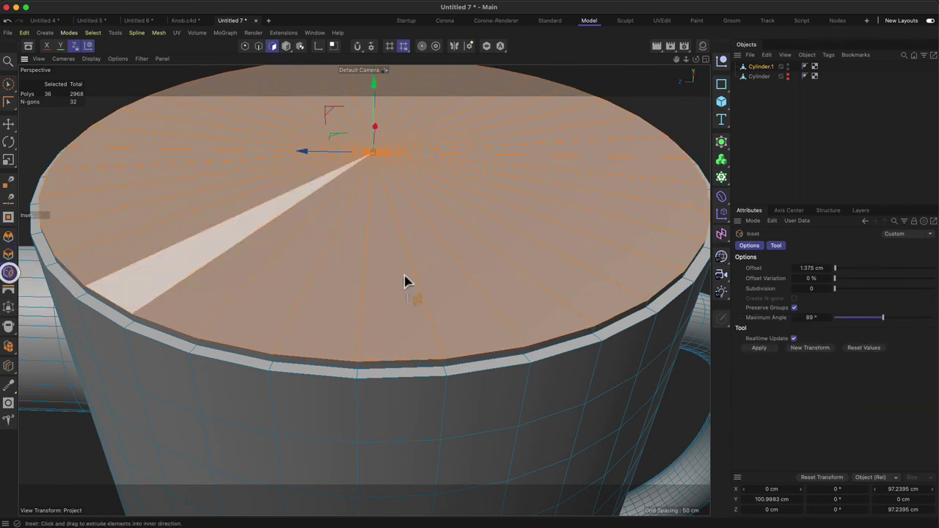
left_click_drag(252, 273, 300, 272)
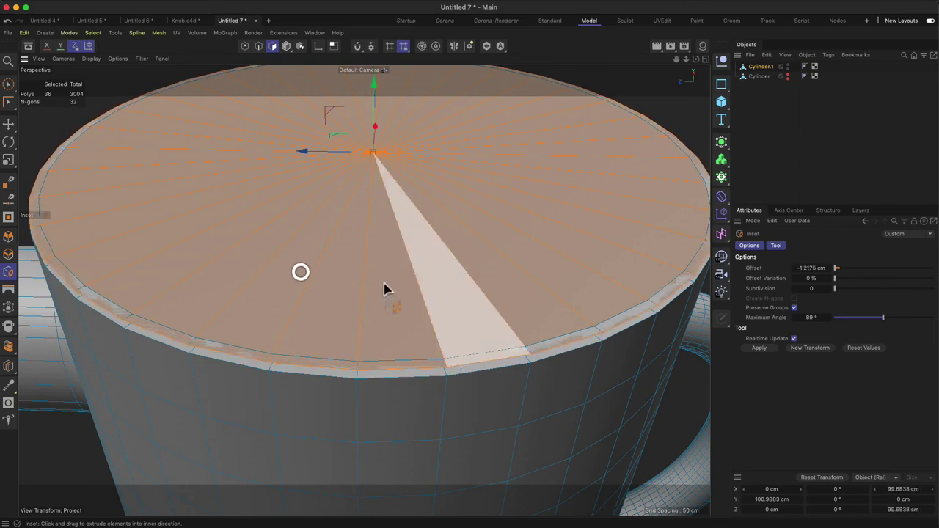
left_click(8, 255)
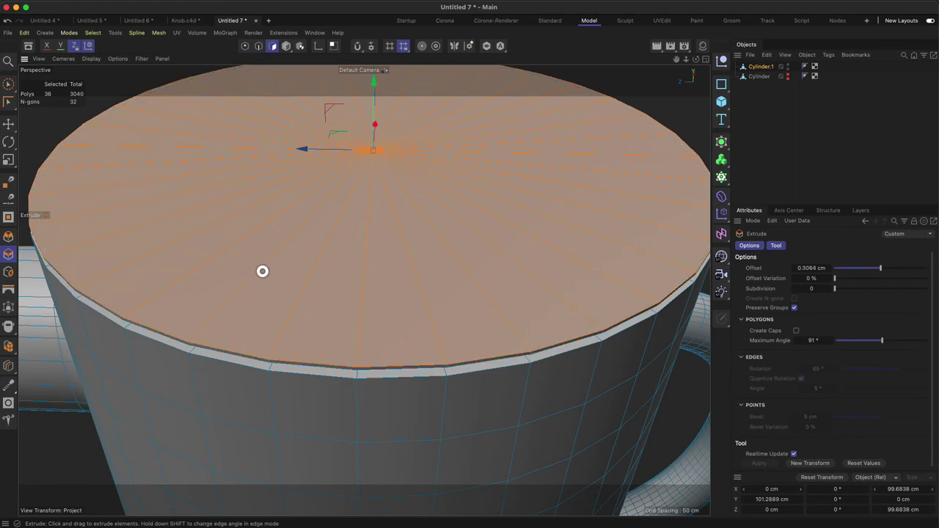
left_click_drag(262, 270, 316, 271)
Step: Raise the lid's top polygons along the Y axis to a height of about 112.9 cm
key("2")
left_click_drag(503, 276, 473, 353)
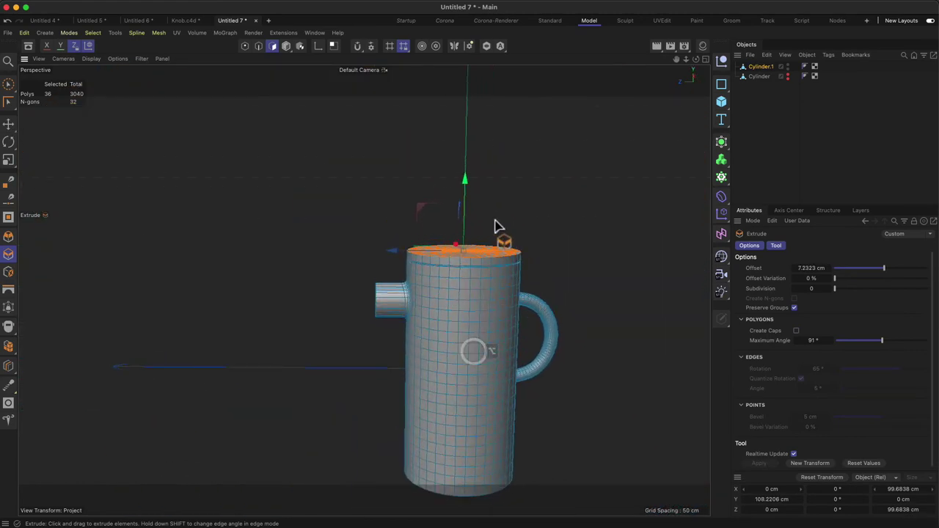
left_click_drag(466, 211, 466, 208)
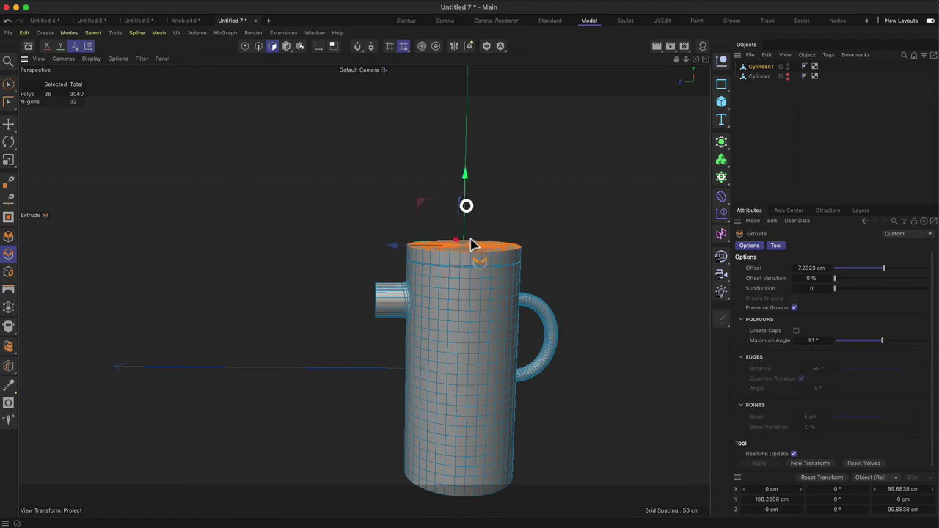
Step: Examine the shaded lid and the groove beneath it in model mode from several angles
left_click_drag(471, 245, 403, 252, "alt")
left_click(288, 47)
key("2")
left_click_drag(304, 198, 325, 254)
key("2")
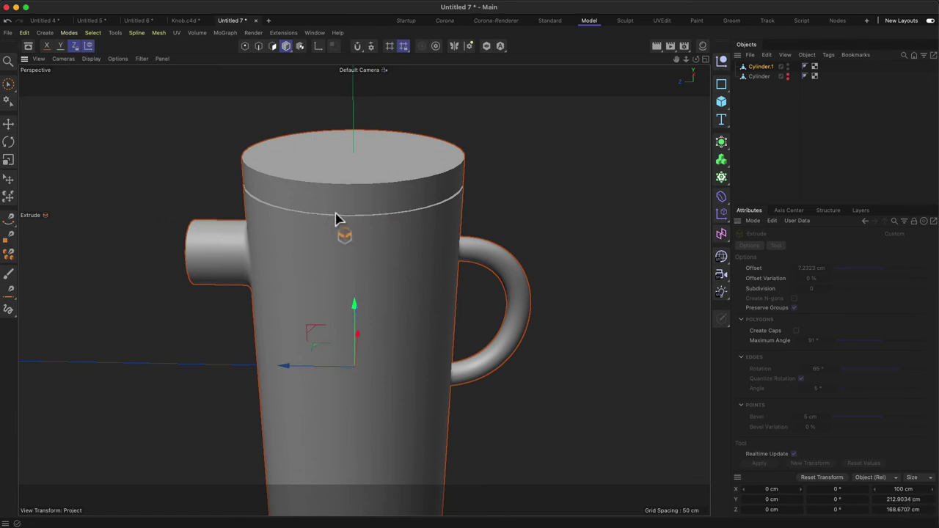
left_click_drag(336, 219, 367, 179, "alt")
key("2")
key("1")
left_click_drag(367, 178, 358, 199)
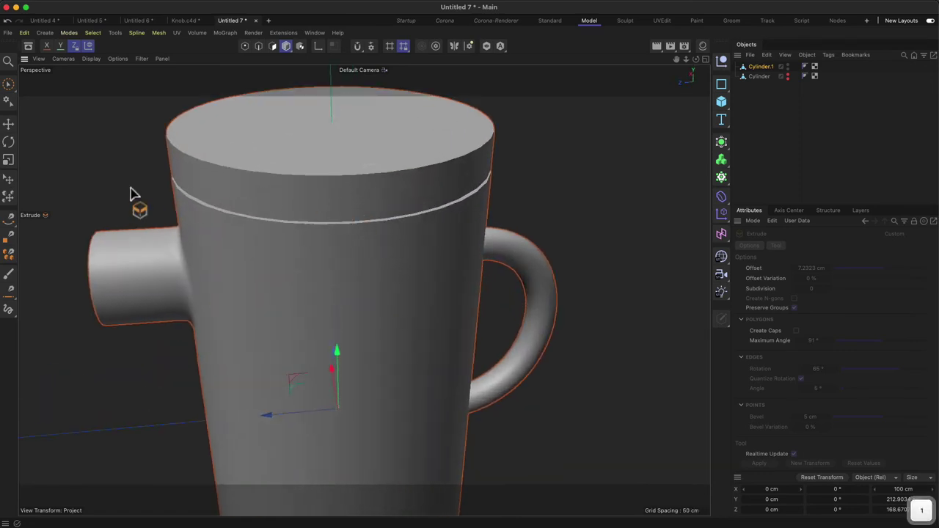
Step: Loop-select the upper and lower edges of the groove beneath the lid and bevel them by about 0.26 cm
left_click(261, 46)
left_click_drag(328, 218, 301, 221, "alt")
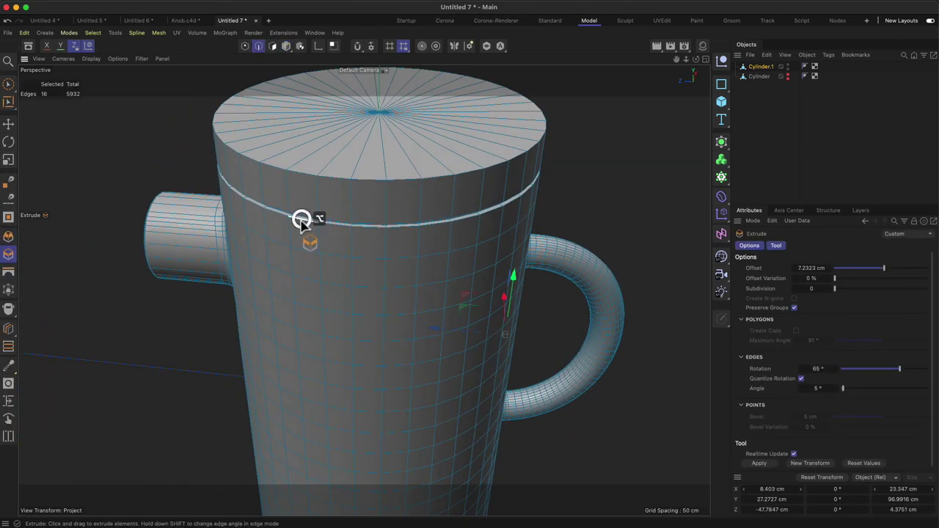
left_click(8, 101)
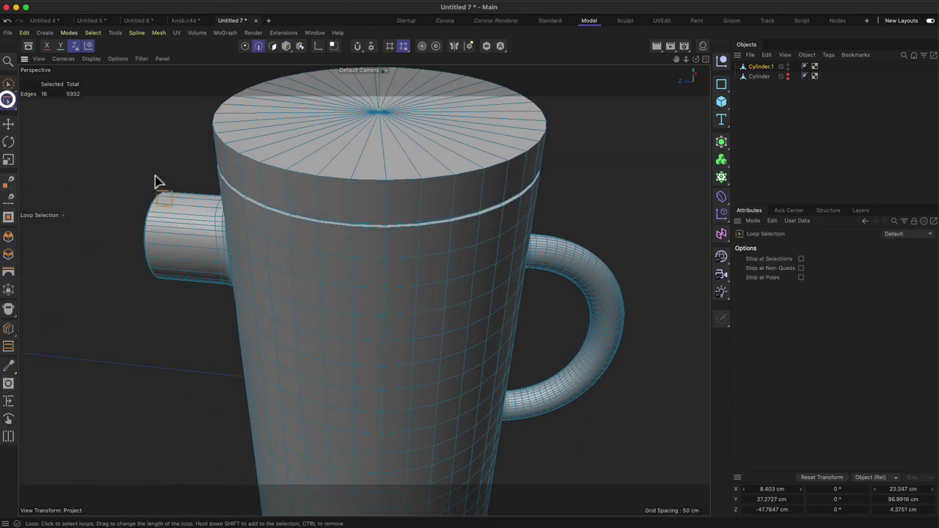
left_click(312, 220)
scroll(314, 213, "up", 10)
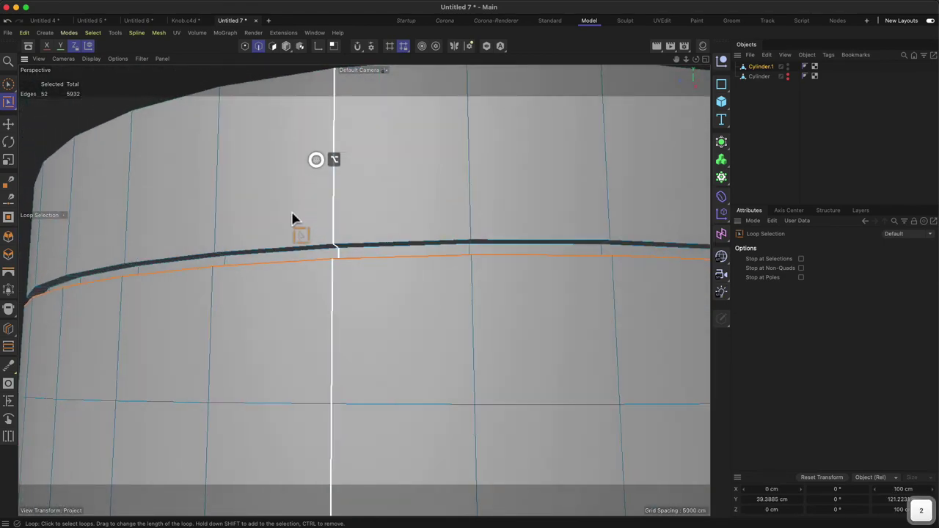
left_click_drag(291, 212, 22, 259, "alt")
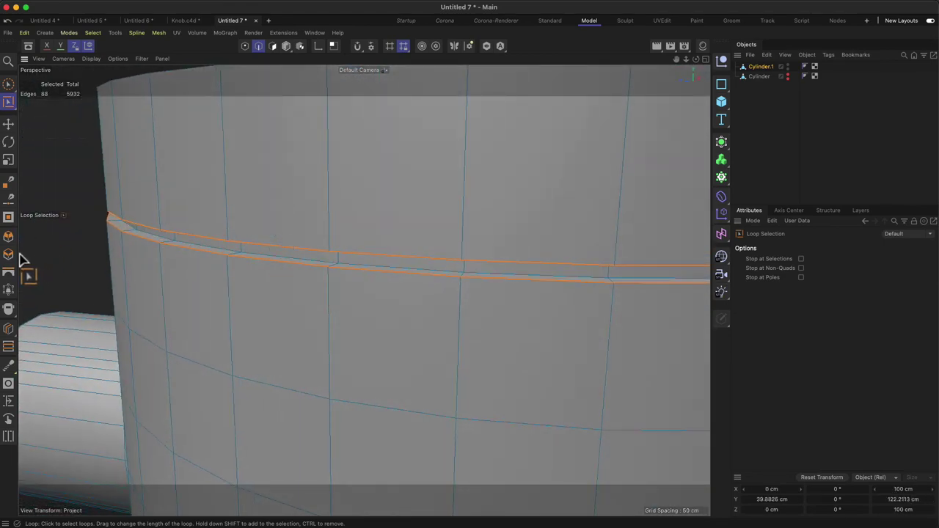
left_click(9, 242)
left_click_drag(384, 306, 255, 269)
Step: Loop-select the lid's top rim and bevel it by about 1.15 cm with 2 subdivisions
key("2")
left_click_drag(370, 241, 360, 311)
key("3")
key("1")
left_click_drag(342, 346, 340, 414)
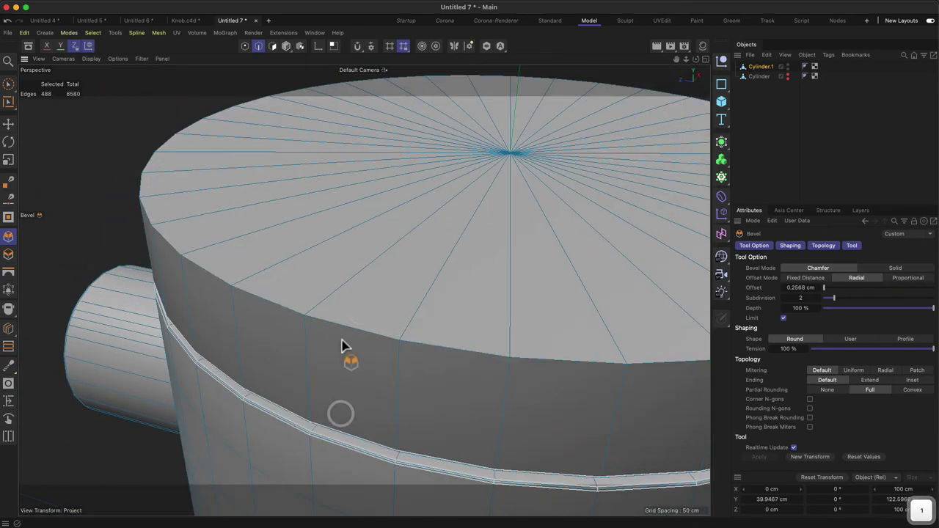
double_click(342, 325)
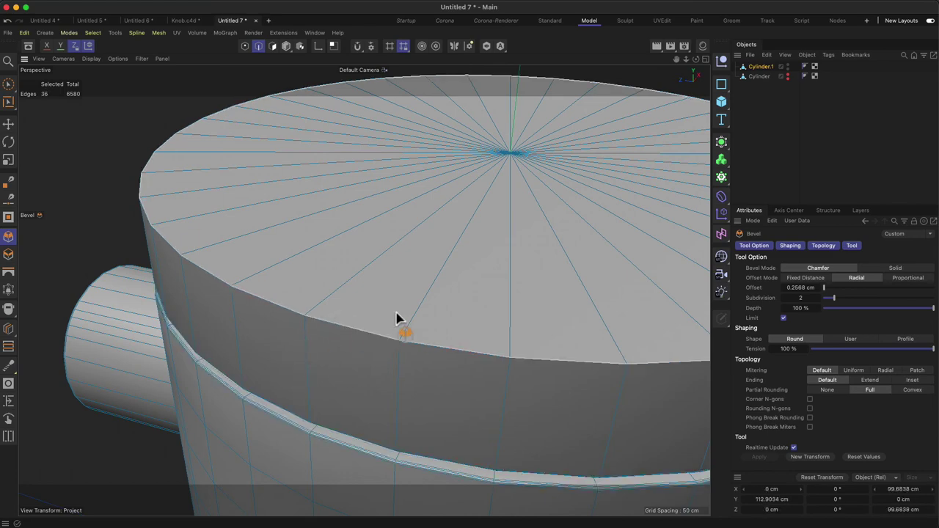
left_click_drag(367, 309, 298, 236)
key("1")
left_click_drag(367, 309, 339, 261)
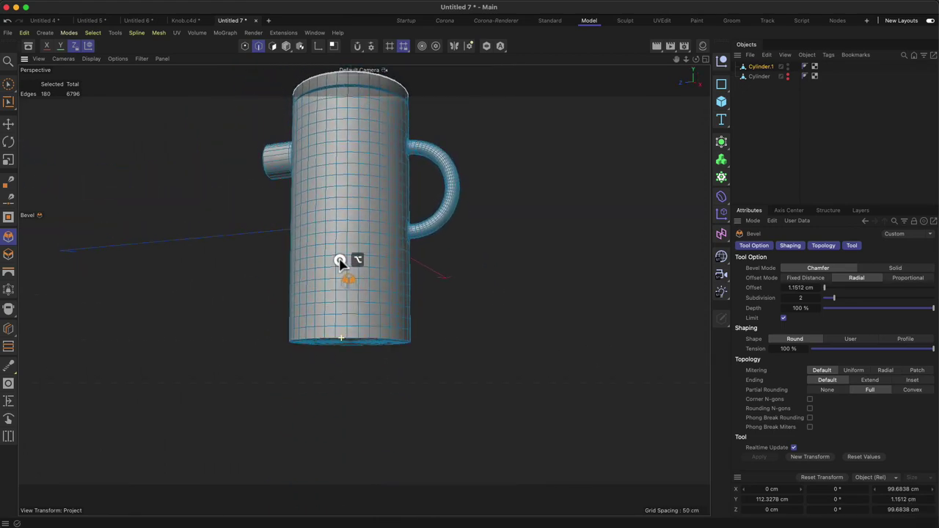
left_click_drag(250, 263, 315, 376)
key("2")
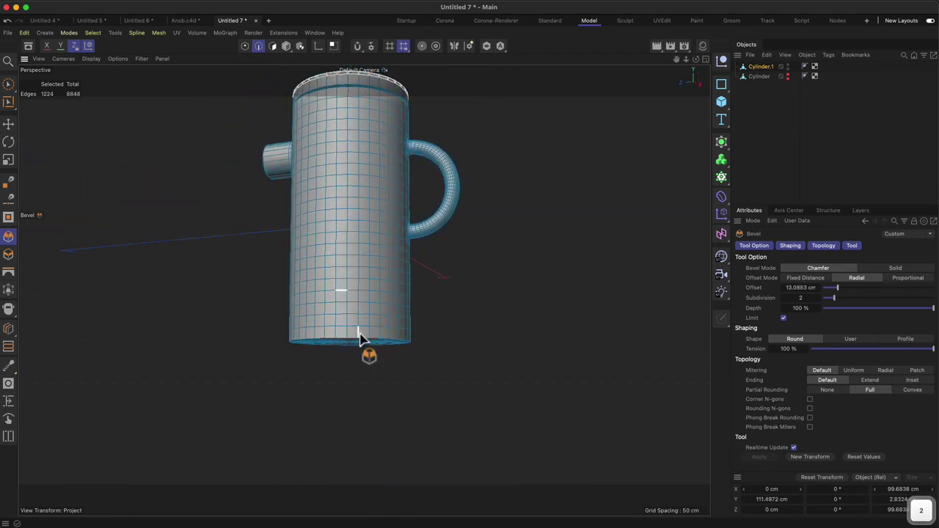
key("super+z")
Step: Loop-select the cylinder's bottom rim and bevel it by about 1.33 cm with 2 subdivisions
key("2")
left_click_drag(328, 336, 435, 245)
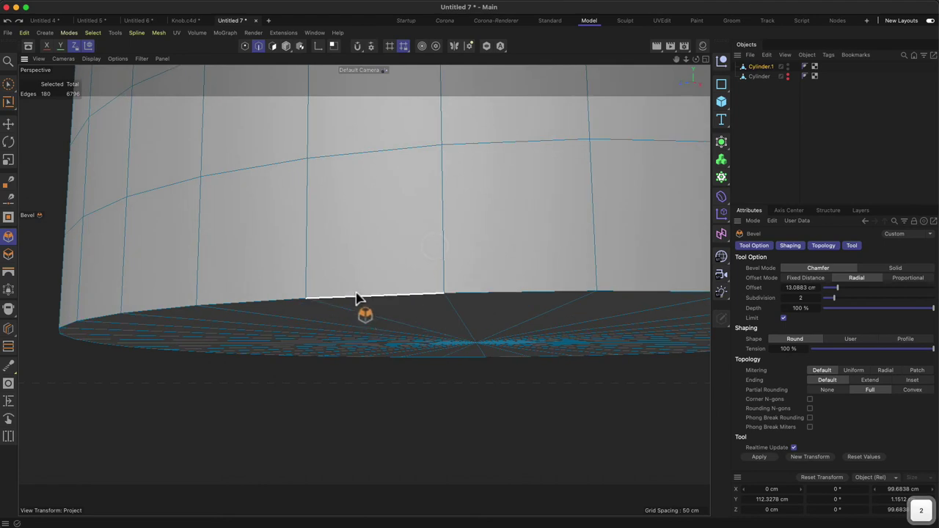
double_click(356, 297)
left_click_drag(357, 297, 355, 380, "alt")
key("1")
left_click_drag(356, 422, 304, 473)
Step: Examine the whole model in model mode, including the bevelled rims, the lid and the hollow round spout
key("2")
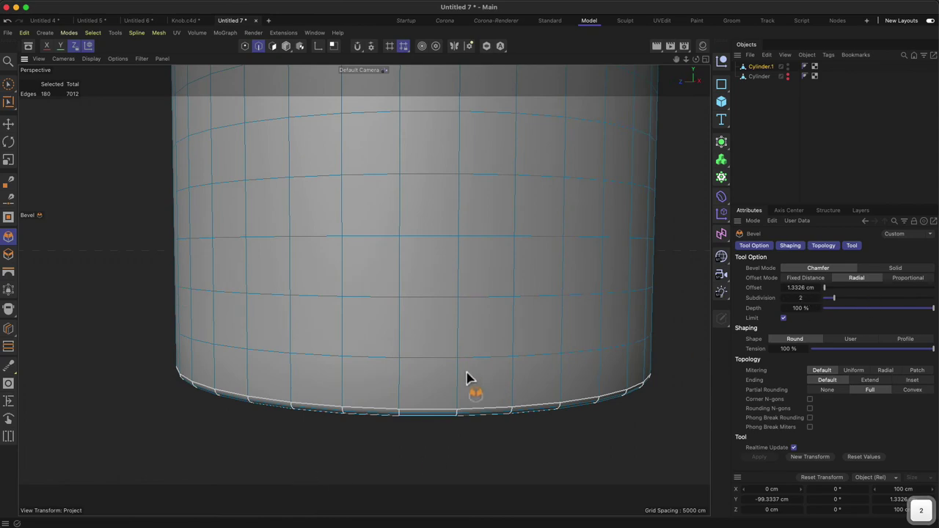
left_click_drag(470, 378, 465, 347, "alt")
key("1")
right_click_drag(465, 318, 447, 430)
left_click_drag(482, 310, 481, 356)
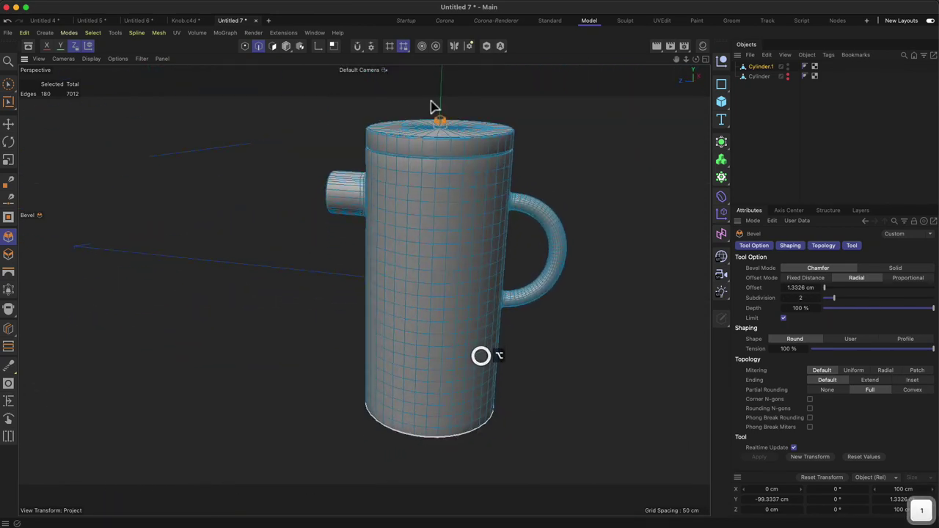
left_click(286, 46)
left_click_drag(403, 94, 605, 224, "alt")
left_click(760, 68)
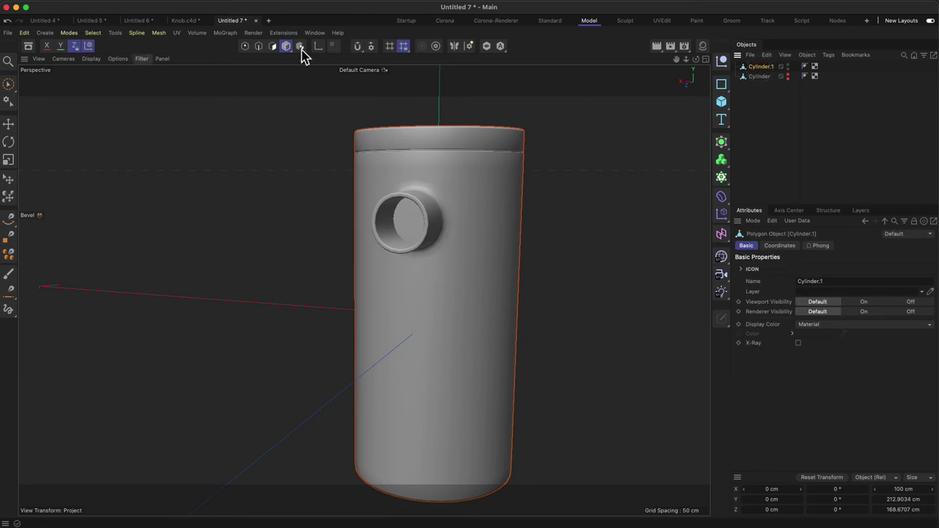
Step: Select the faces closing the inner end of the hollow spout with Phong Break Selection and delete them
left_click(271, 47)
left_click_drag(408, 233, 424, 216, "alt")
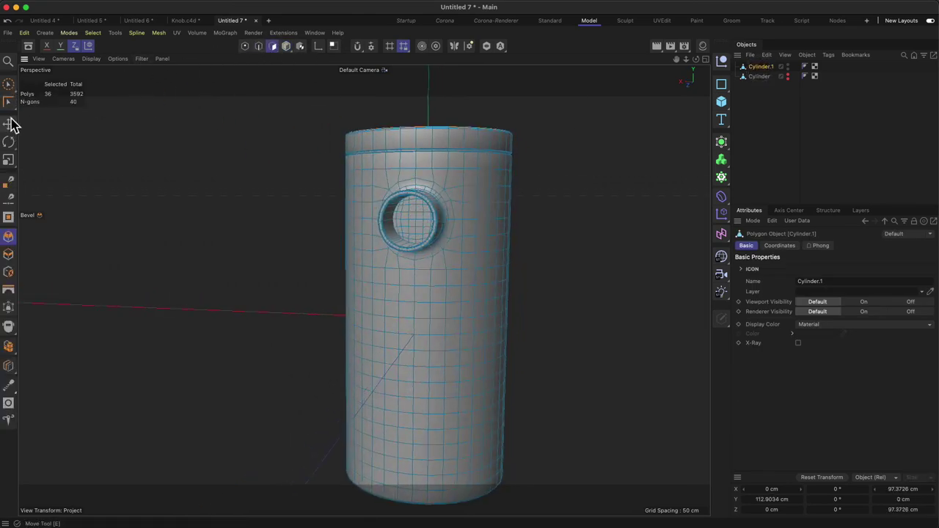
left_click(10, 87)
key("2")
left_click_drag(421, 222, 451, 196)
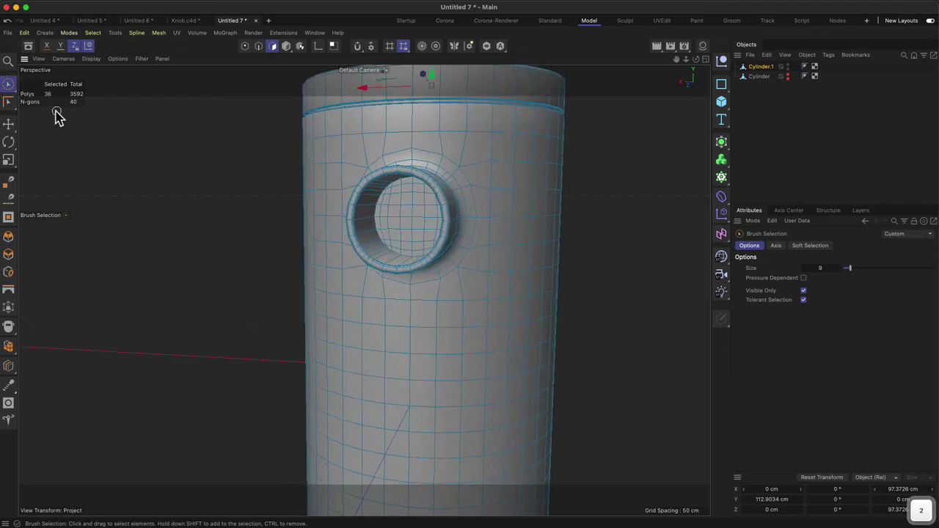
left_click(7, 104)
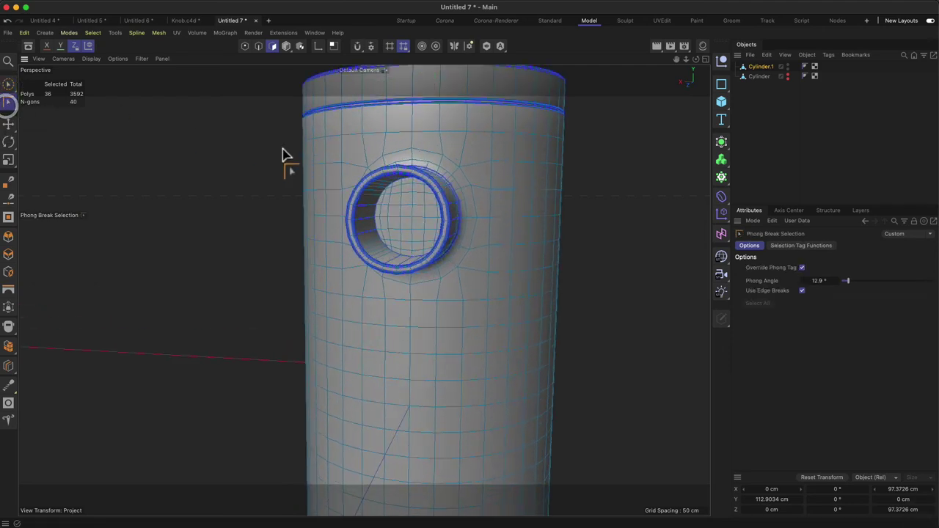
mouse_move(410, 212)
left_mouse_down("alt")
mouse_move(462, 203)
mouse_move(401, 210)
mouse_move(417, 201)
left_mouse_up("alt")
key("Delete")
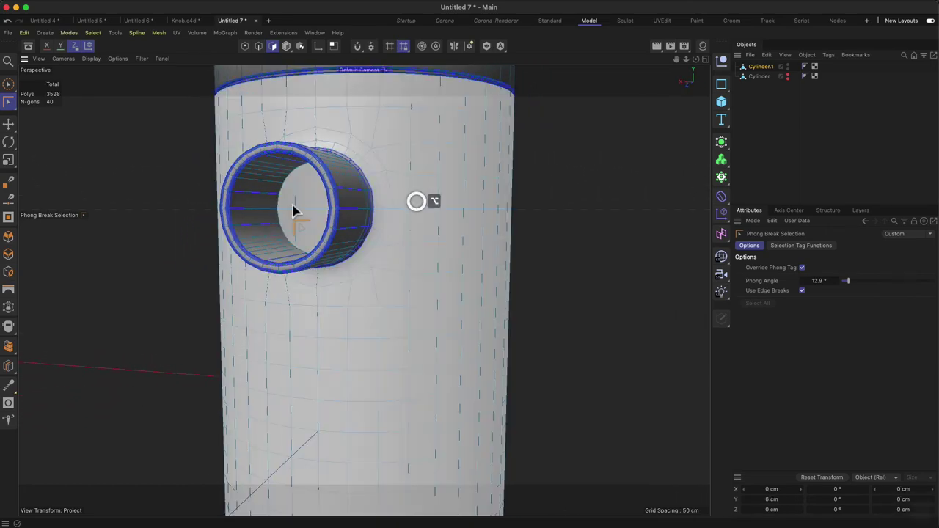
Step: Examine the spout's interior where it opens into the body, and check the whole pot in model mode
key("2")
left_click_drag(287, 211, 63, 220)
left_click_drag(276, 235, 498, 307, "alt")
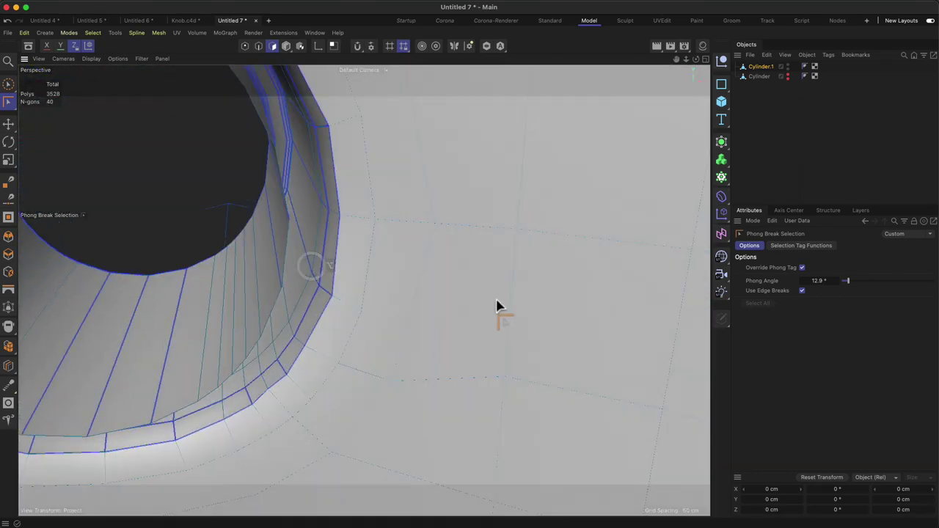
left_click_drag(331, 312, 438, 374, "alt")
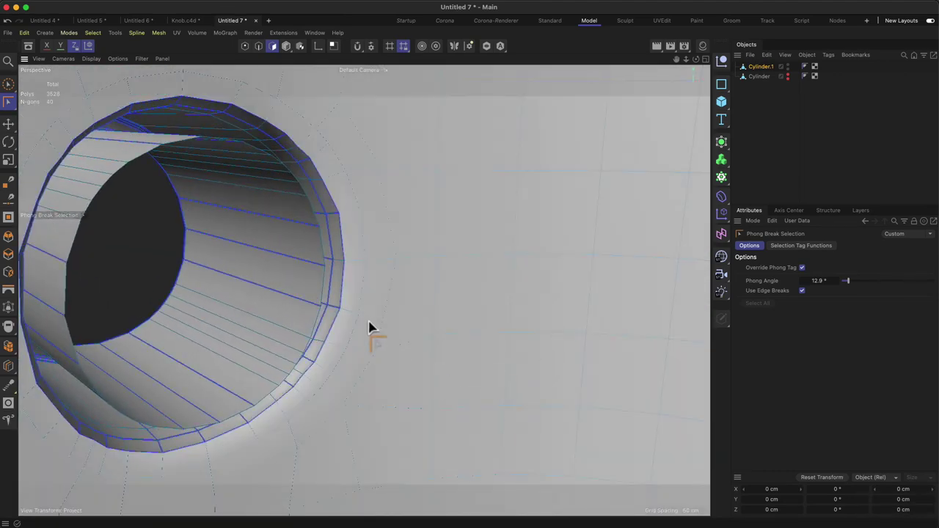
left_click_drag(370, 327, 292, 266, "alt")
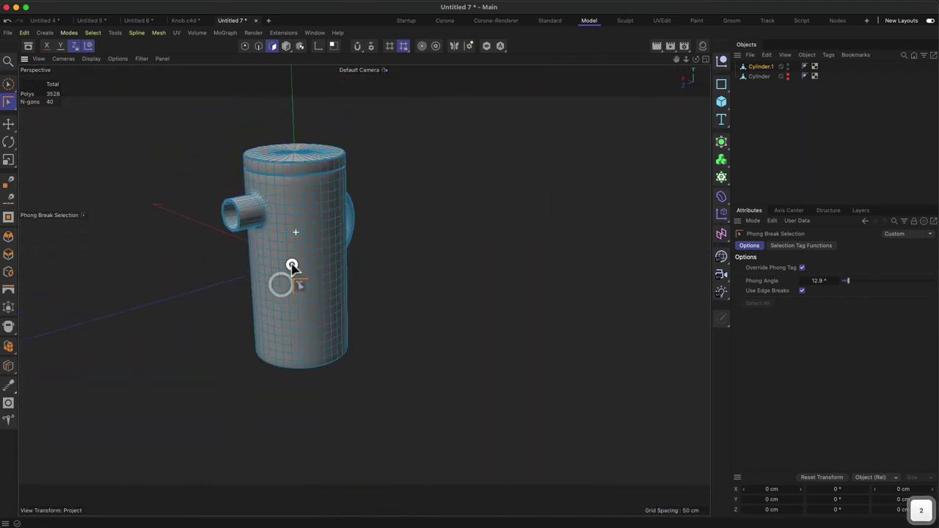
left_click(287, 46)
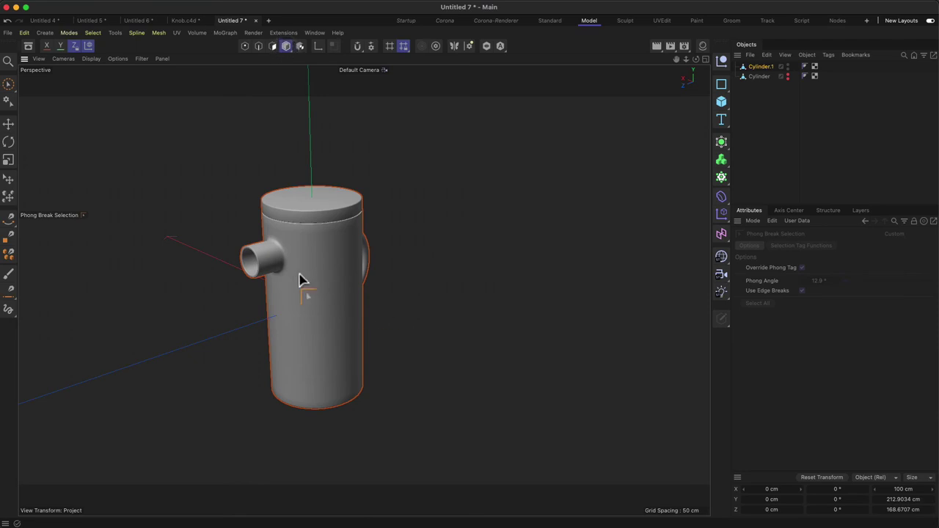
left_click_drag(343, 253, 285, 251, "alt")
right_click_drag(288, 250, 328, 220, "alt")
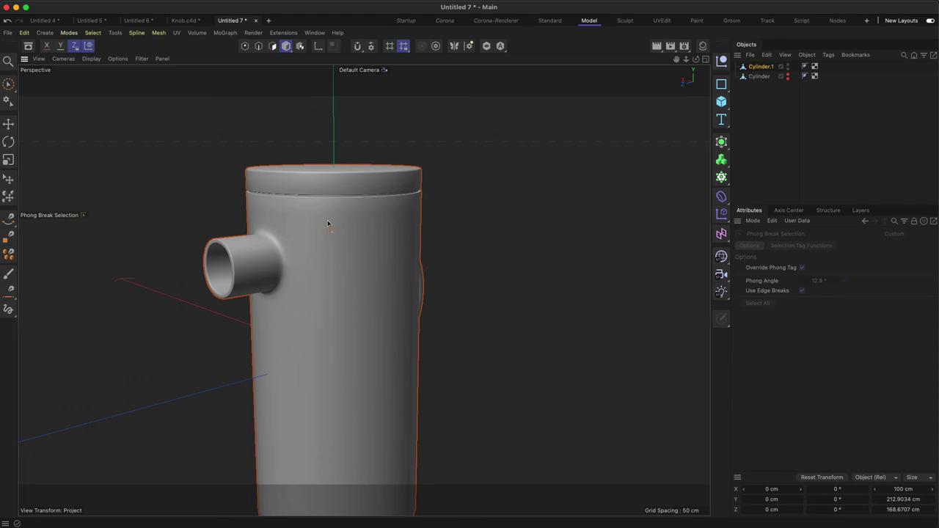
Step: Adjust the phong angle in Cylinder.1's Phong tag to refine the shading around the lid and groove
left_click(759, 67)
scroll(404, 179, "up", 5)
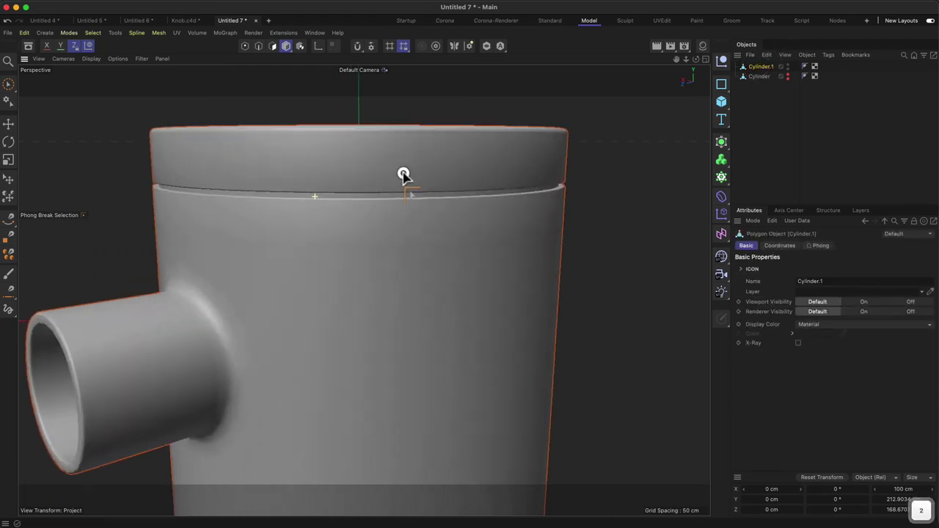
left_click(258, 46)
left_click_drag(445, 220, 355, 224, "alt")
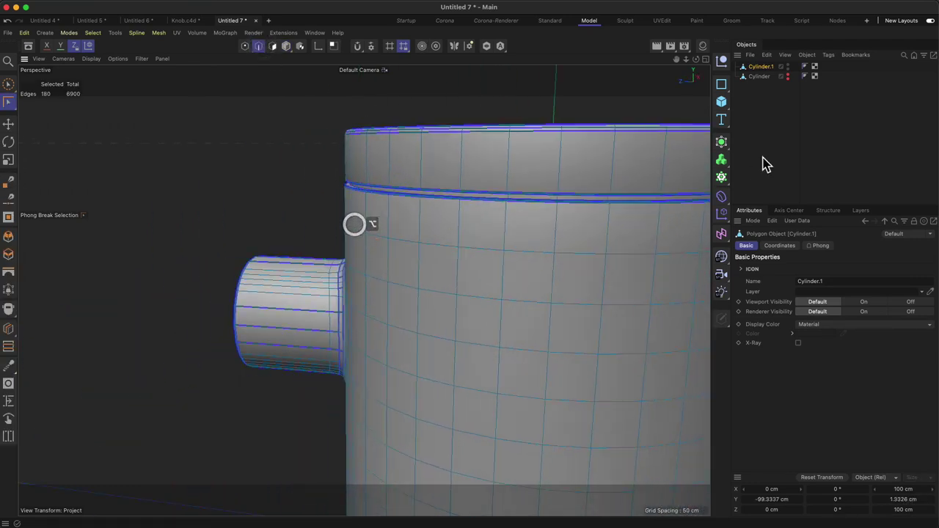
left_click(767, 139)
left_click_drag(562, 237, 248, 204, "alt")
mouse_move(397, 190)
left_mouse_down("alt")
mouse_move(361, 184)
mouse_move(384, 185)
left_mouse_up("alt")
left_click(805, 66)
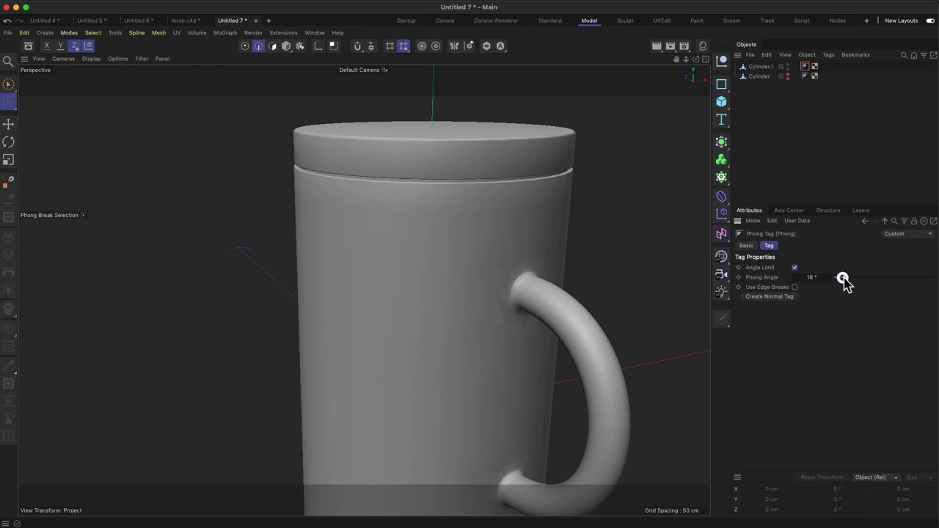
left_click_drag(842, 280, 846, 280)
Step: Add loop cuts just below the groove at about 15.9%, near the lid's top rim, and just above the groove at about 8.78%
left_click(760, 66)
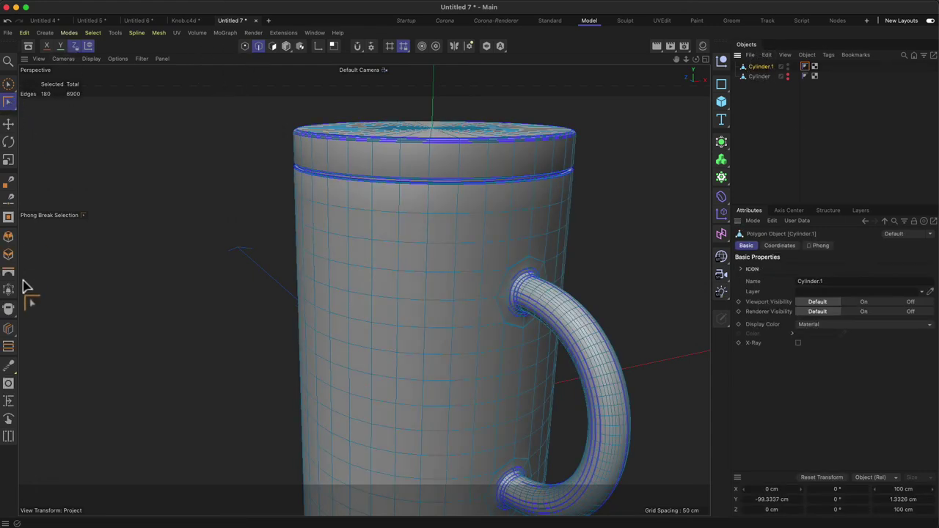
left_click(10, 331)
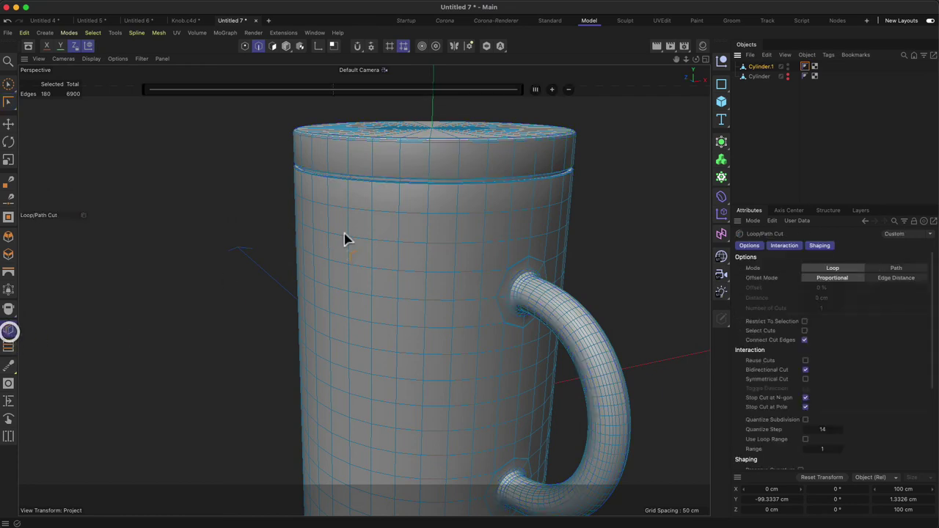
left_click(397, 189)
scroll(400, 213, "up", 5)
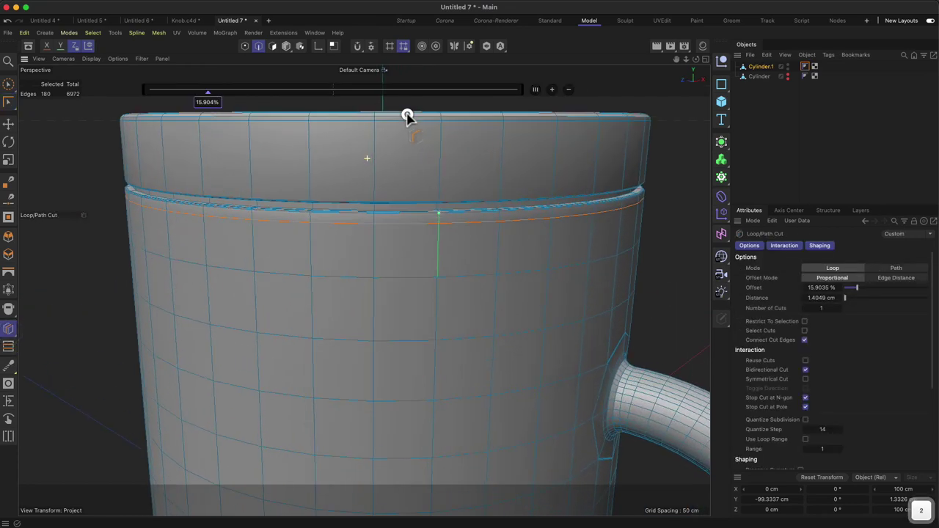
left_click_drag(375, 130, 375, 198)
left_click_drag(365, 320, 345, 294, "alt")
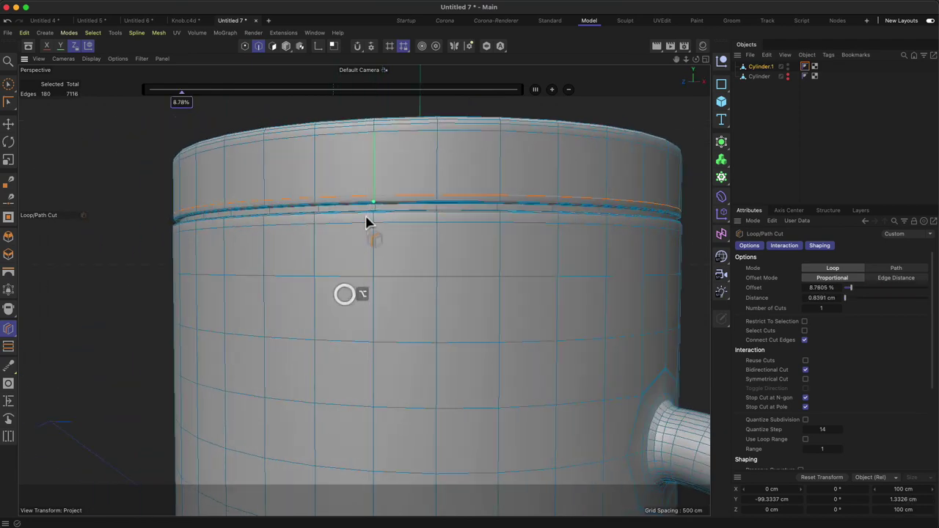
Step: Examine the shading of the lid, groove and body in model mode from several sides
left_click_drag(392, 221, 401, 227, "alt")
key("2")
left_click_drag(419, 338, 413, 385)
left_click(287, 47)
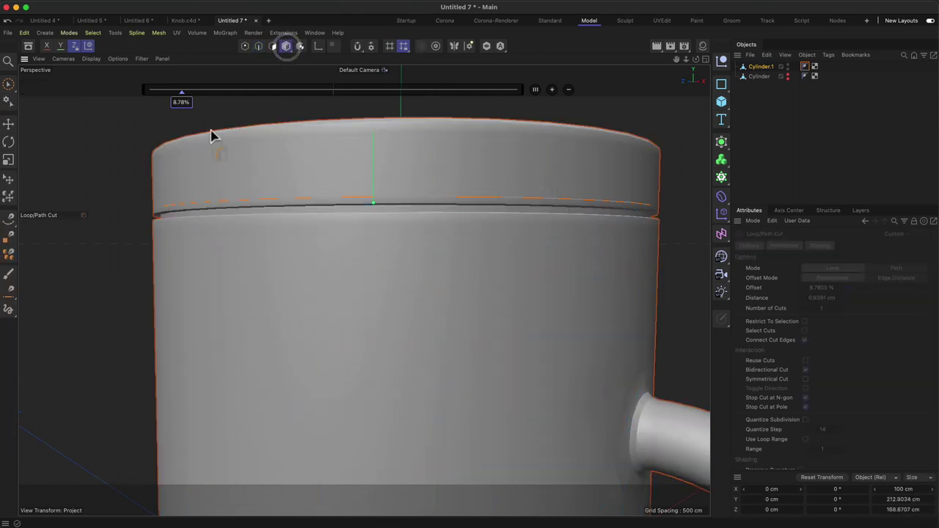
left_click(9, 86)
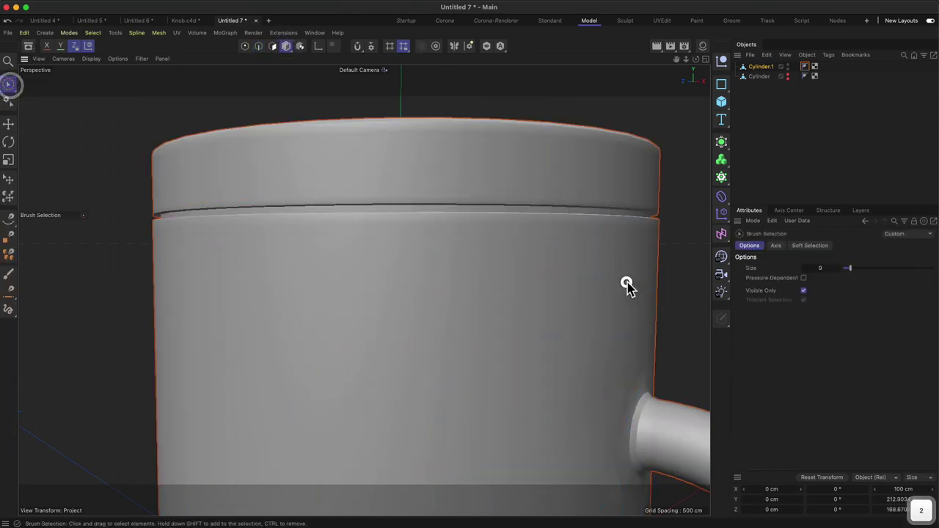
scroll(609, 367, "down", 5)
scroll(601, 294, "up", 3)
left_click_drag(494, 328, 447, 338, "alt")
scroll(503, 294, "up", 3)
left_click_drag(503, 293, 379, 352, "alt")
scroll(576, 246, "up", 3)
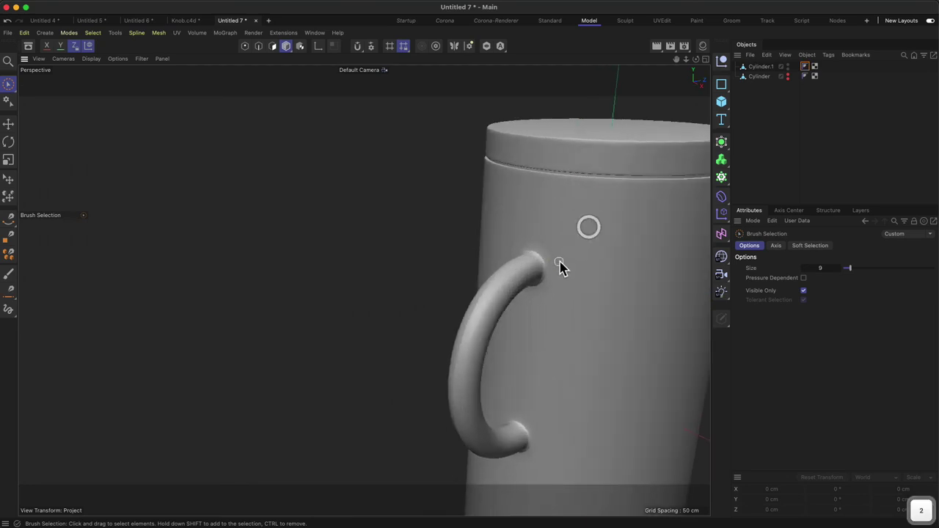
Step: Examine the shading and polygon mesh around the handle's upper joint with the body
left_click_drag(562, 266, 589, 240, "alt")
key("2")
left_click_drag(529, 279, 576, 211)
left_click(762, 67)
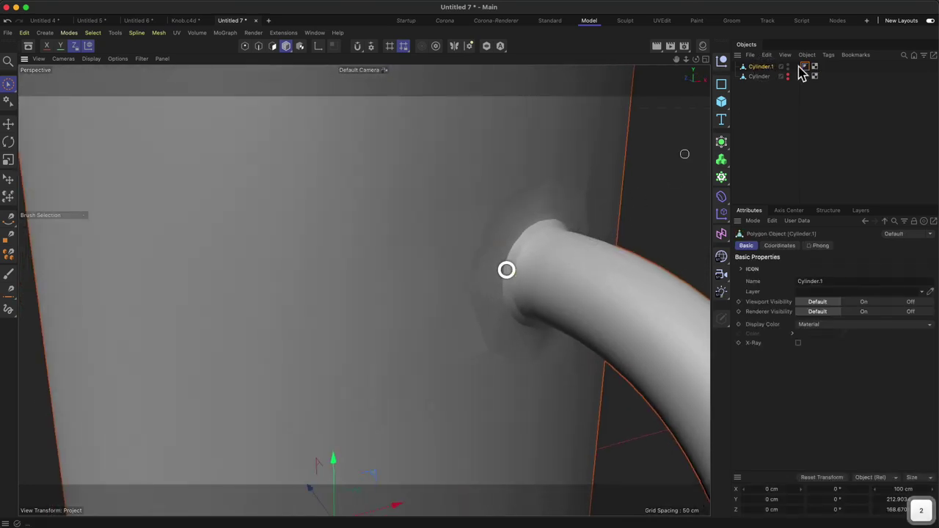
left_click(273, 46)
left_click_drag(550, 259, 411, 220, "alt")
key("2")
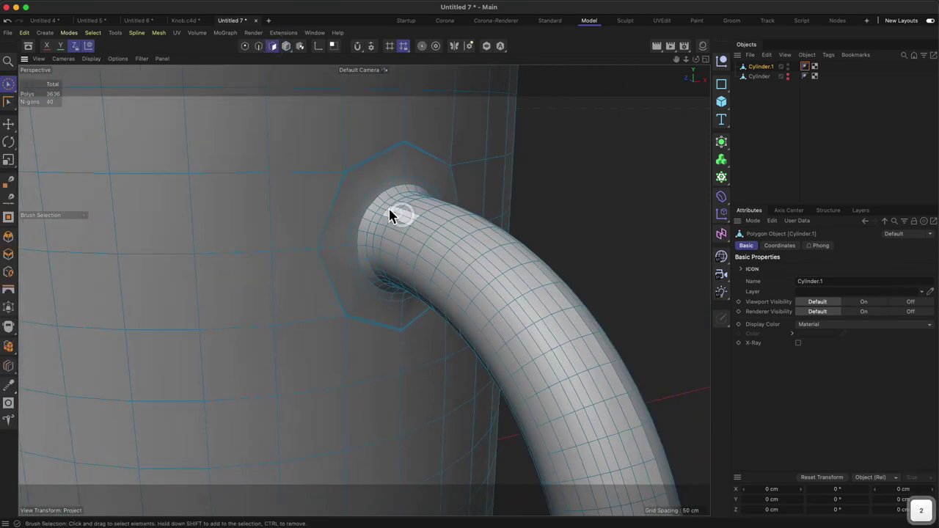
left_click_drag(387, 187, 358, 189)
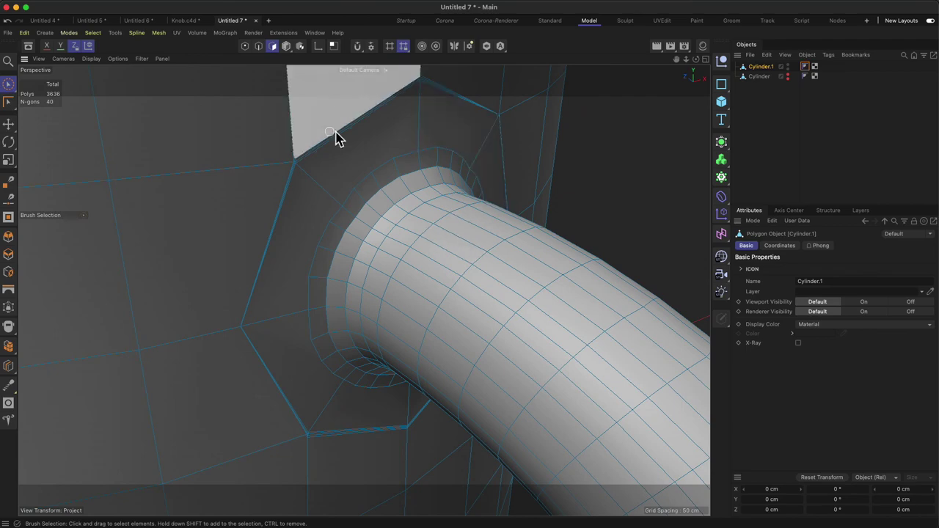
key("2")
mouse_move(390, 112)
left_mouse_down()
mouse_move(419, 149)
mouse_move(360, 126)
mouse_move(430, 142)
left_mouse_up()
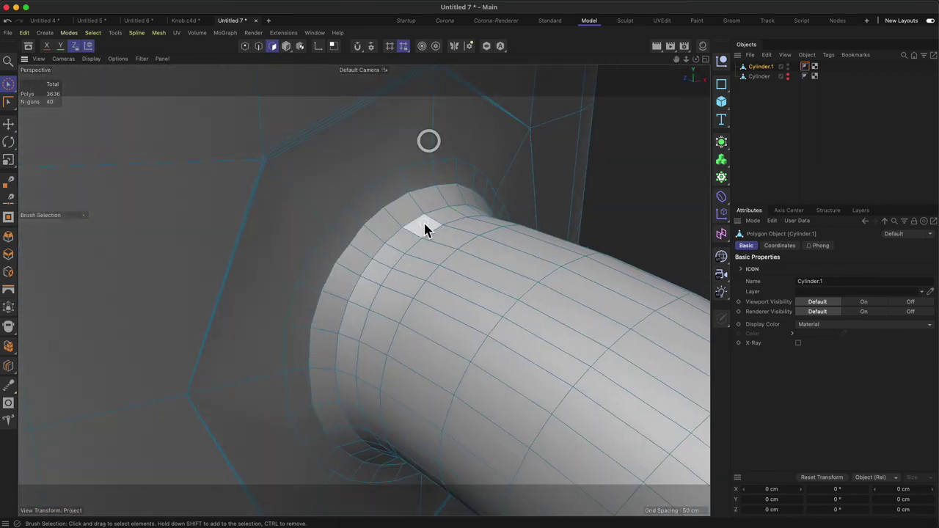
Step: Undo the edits back to the state before the groove and rim edges were bevelled
key("super+z")
key("super+z")
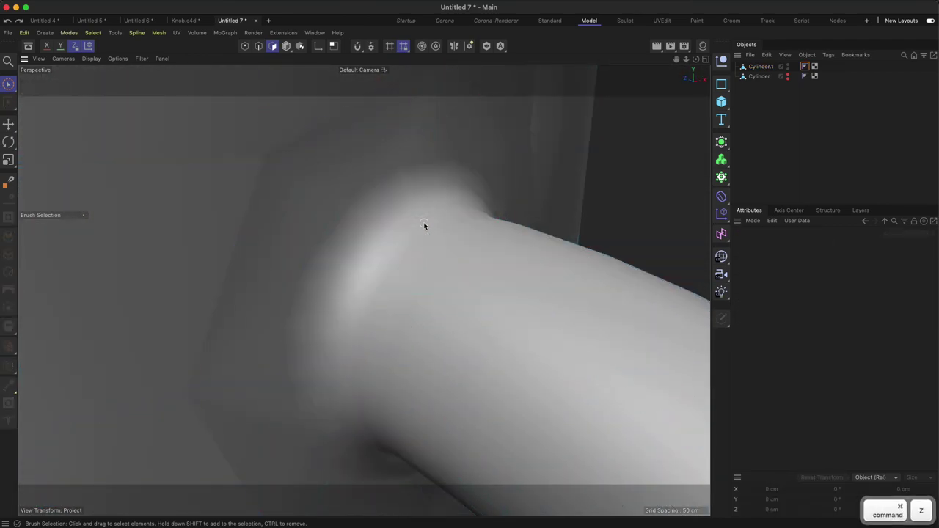
key("super+z")
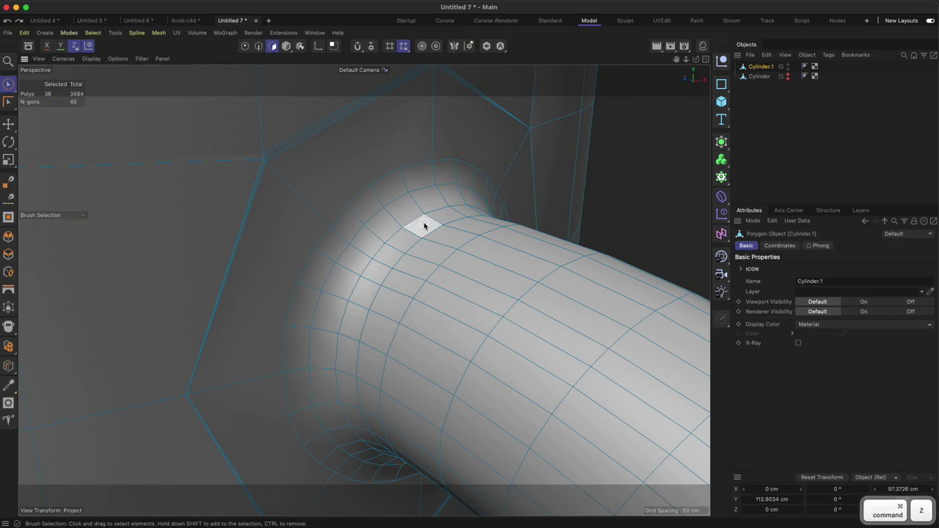
key("super+z")
key("super+z")
key("super+z")
key("super+z")
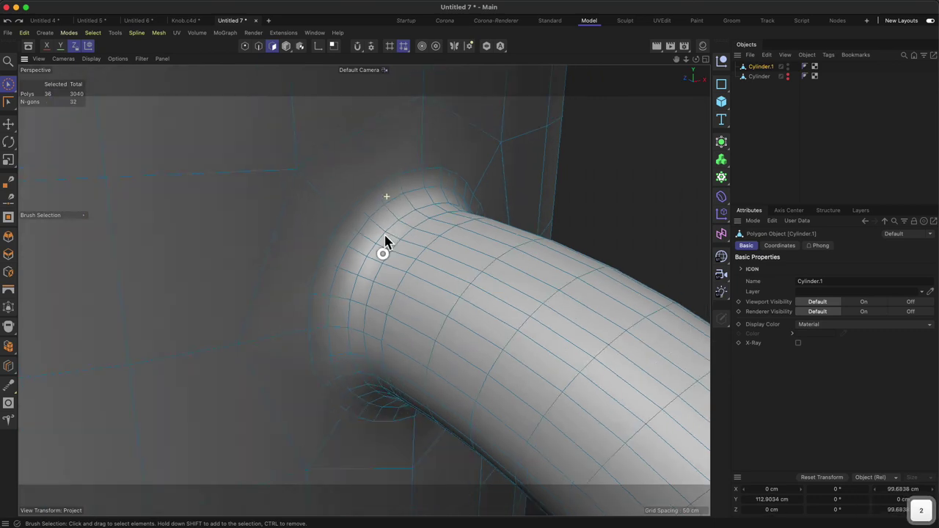
key("super+z")
key("super+z")
key("super+z")
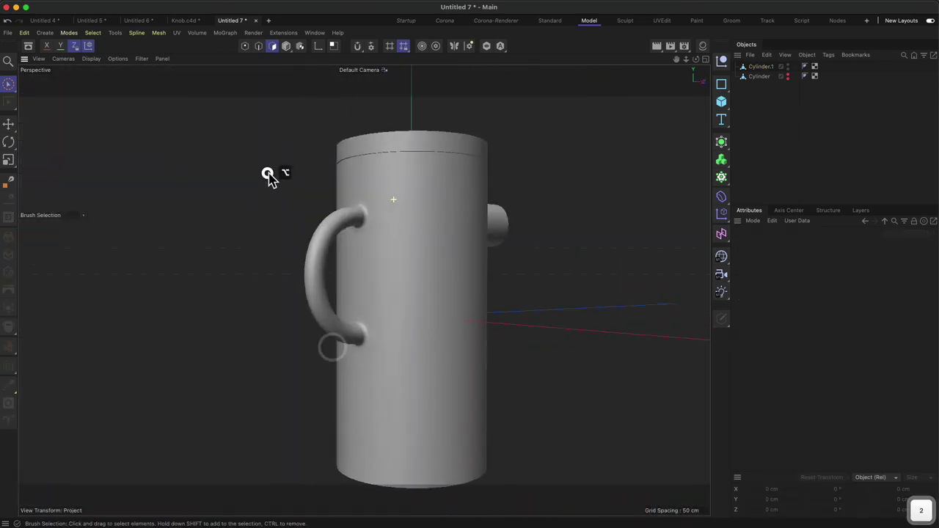
Step: Loop-select only the groove's lower and upper edges on Cylinder.1 and bevel them by about 0.27 cm with 2 subdivisions
left_click(758, 66)
key("2")
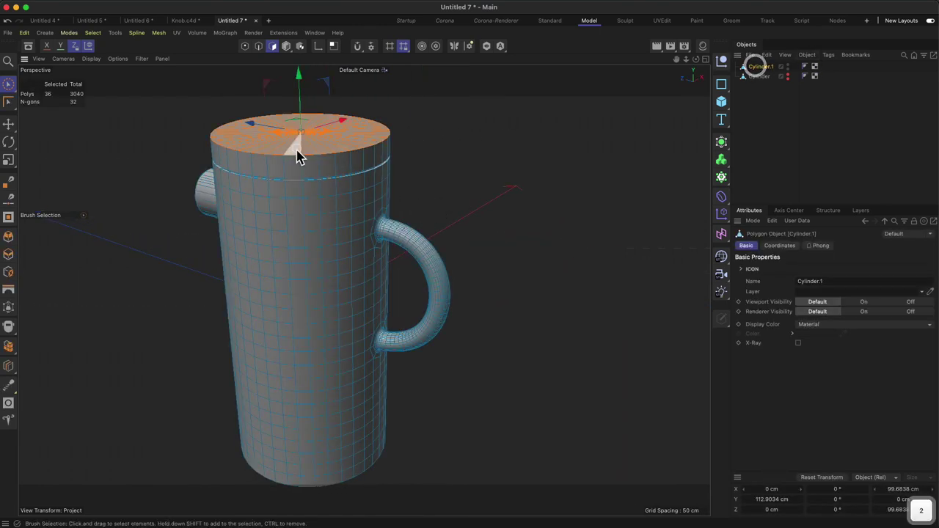
left_click_drag(295, 153, 323, 100)
left_click(260, 47)
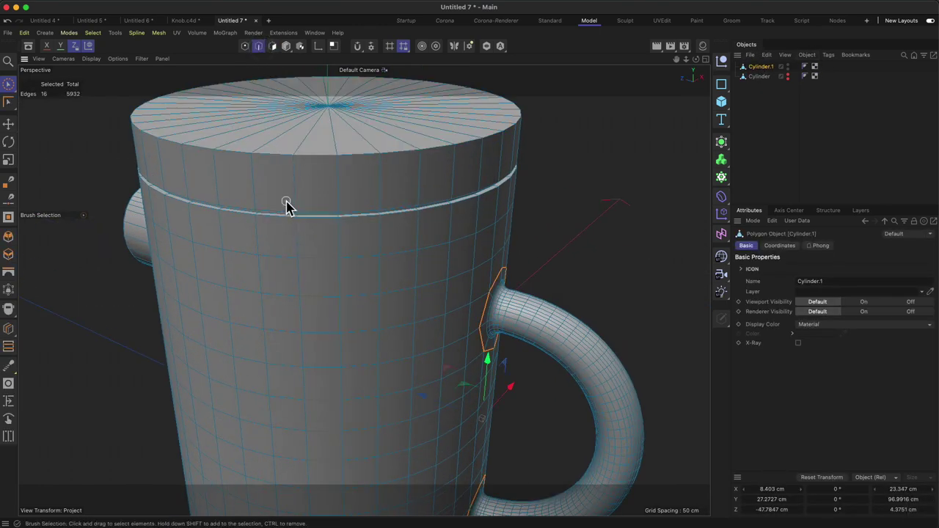
key("2")
left_click_drag(479, 280, 510, 304)
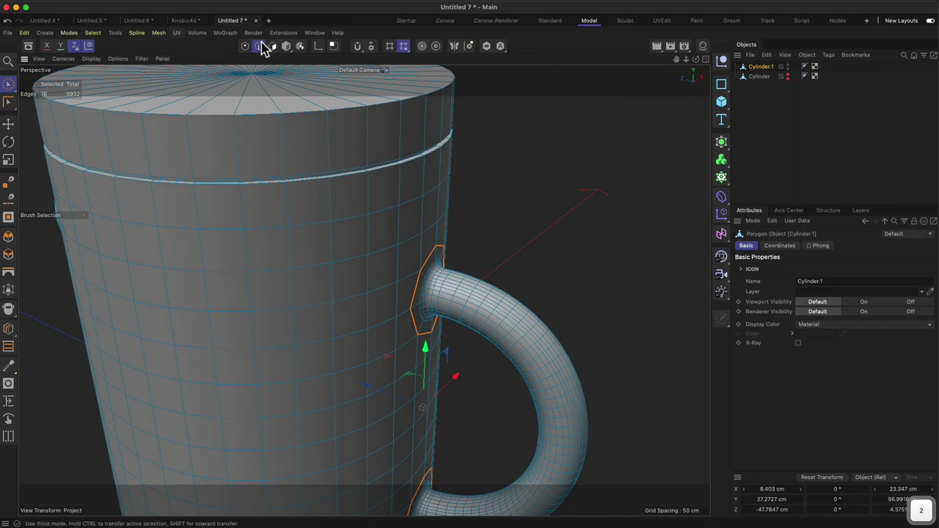
left_click_drag(11, 105, 51, 119)
left_click_drag(126, 136, 197, 139)
left_click_drag(197, 139, 239, 137)
left_click(224, 200)
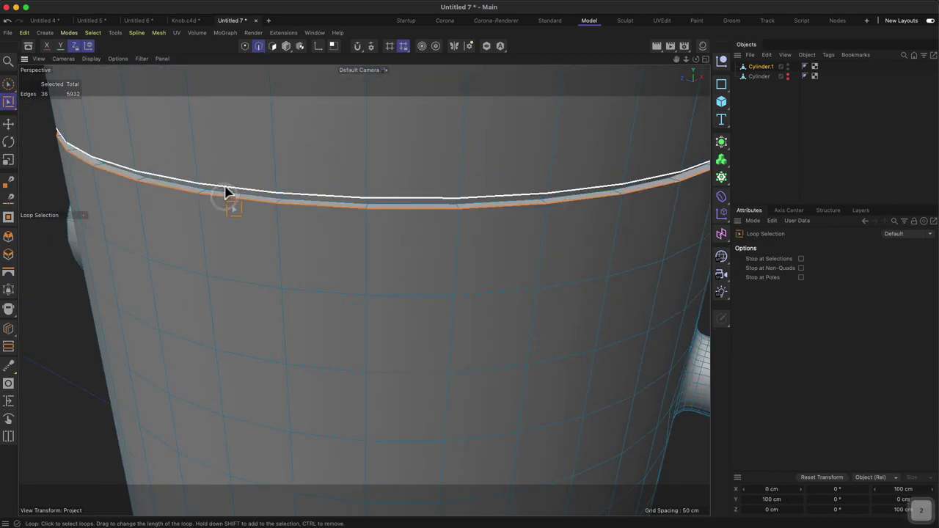
left_click(225, 188, "shift")
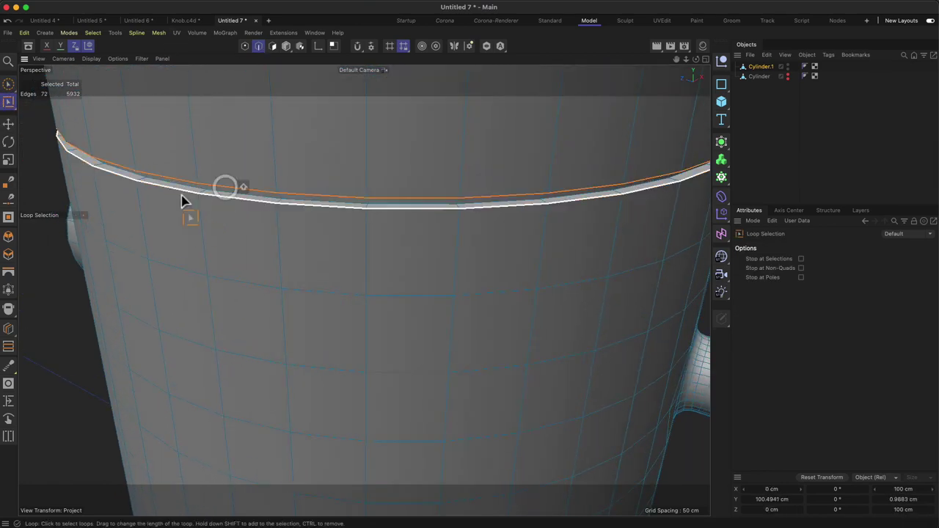
left_click(9, 236)
left_click_drag(245, 231, 254, 269)
Step: Loop-select the lid's top rim and bevel it by about 0.95 cm with 2 subdivisions
key("1")
left_click_drag(306, 179, 317, 289)
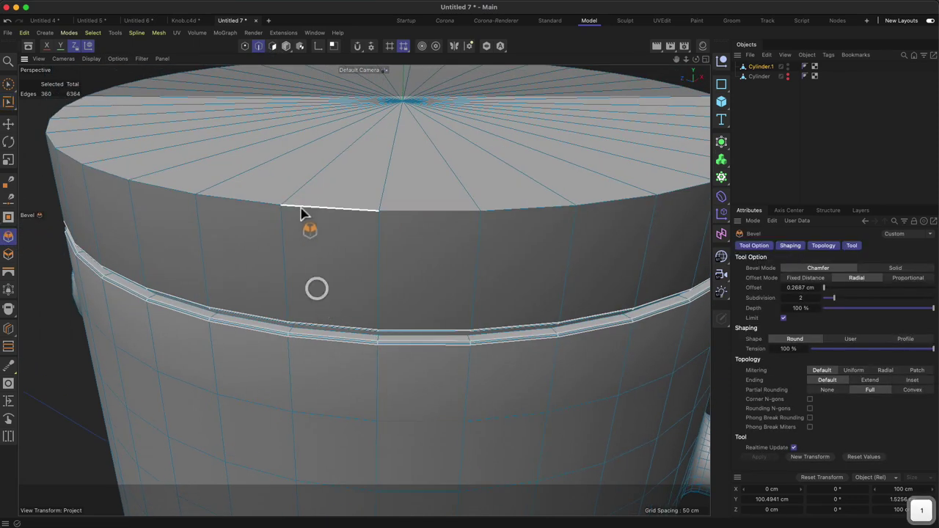
double_click(301, 209)
left_click_drag(251, 262, 288, 222)
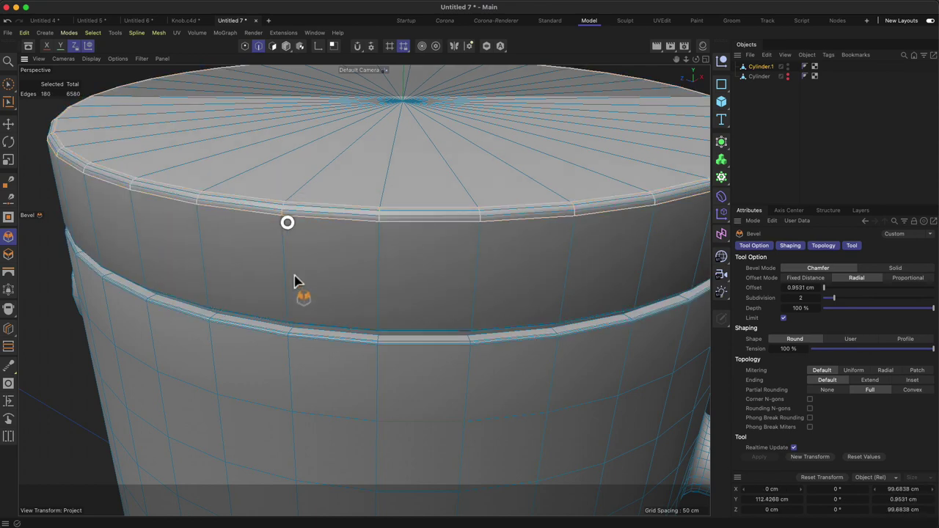
Step: Loop-select the body's bottom rim on Cylinder.1 and bevel it by about 0.93 cm with 2 subdivisions
key("1")
right_click_drag(292, 306, 251, 447)
left_click_drag(318, 424, 334, 146)
key("2")
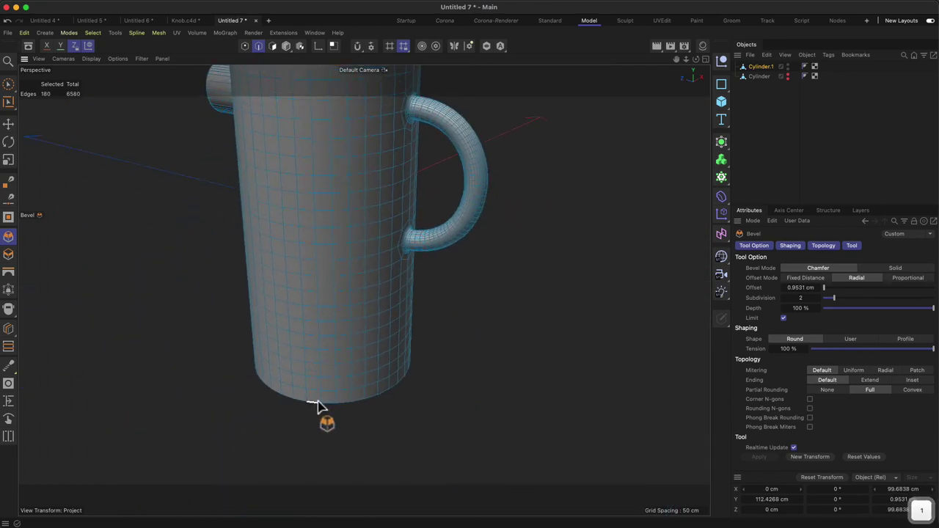
left_click_drag(319, 403, 307, 277)
right_click_drag(320, 266, 352, 220, "alt")
left_click_drag(329, 238, 329, 221, "alt")
key("2")
left_click_drag(299, 254, 304, 243)
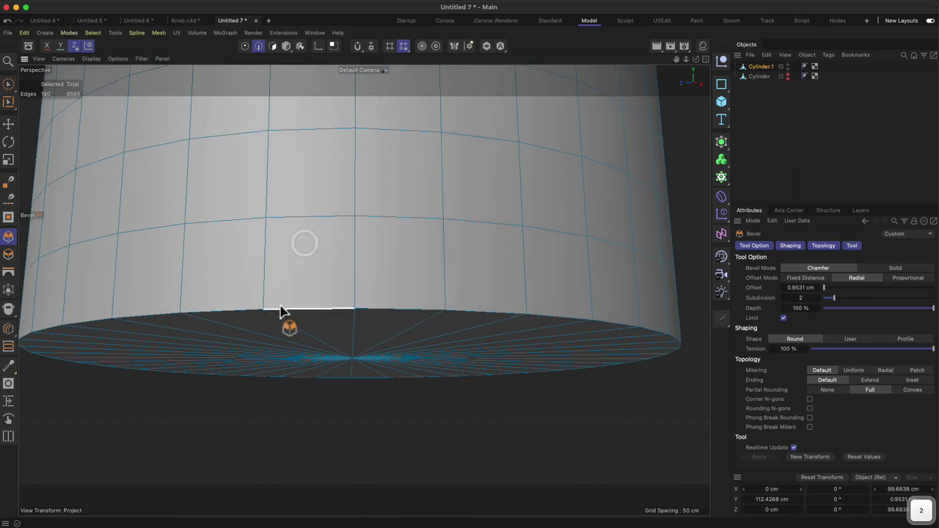
double_click(281, 308)
left_click_drag(330, 279, 319, 314)
Step: Add a supporting edge loop to the body just below the groove with Loop/Path Cut at about 4.4% offset
key("2")
key("1")
left_click_drag(362, 290, 374, 457)
key("2")
left_click_drag(385, 301, 377, 360)
left_click_drag(374, 209, 373, 426, "alt")
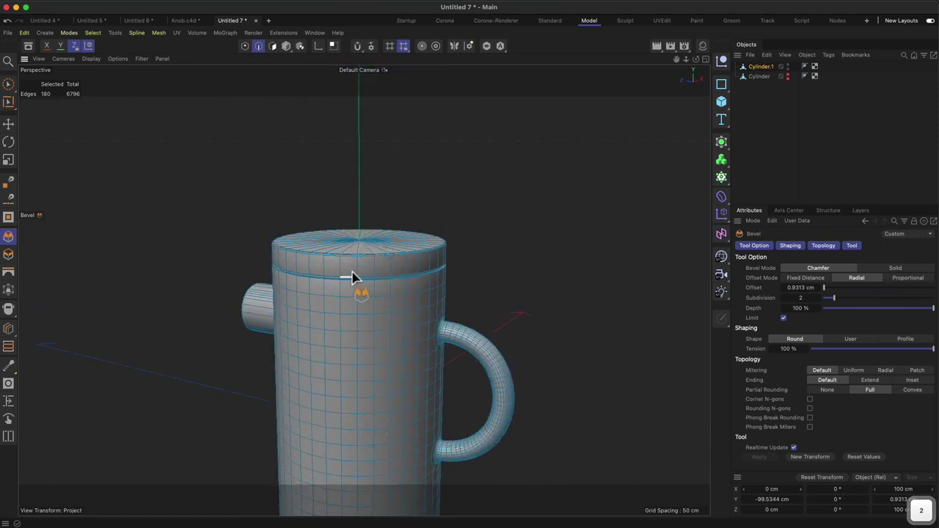
left_click_drag(352, 277, 404, 278, "alt")
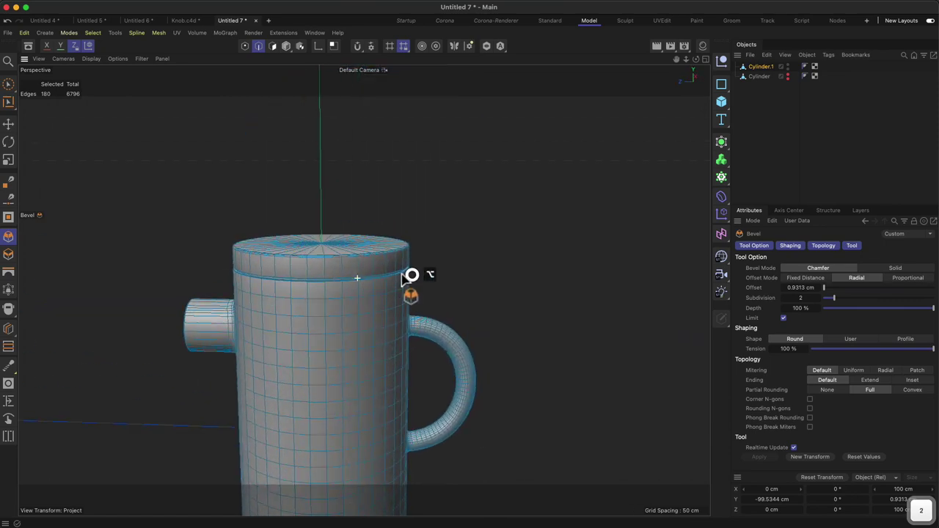
left_click(9, 330)
key("2")
left_click_drag(325, 302, 403, 207)
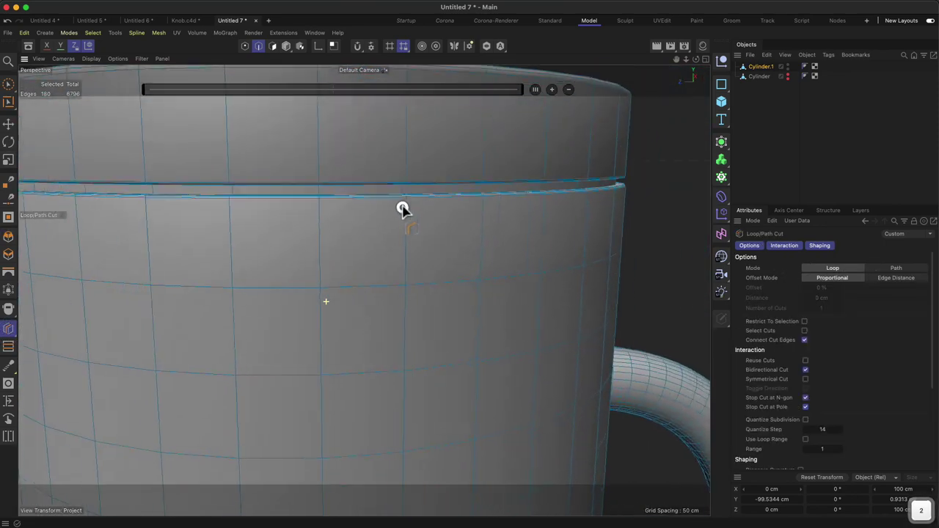
left_click(318, 207)
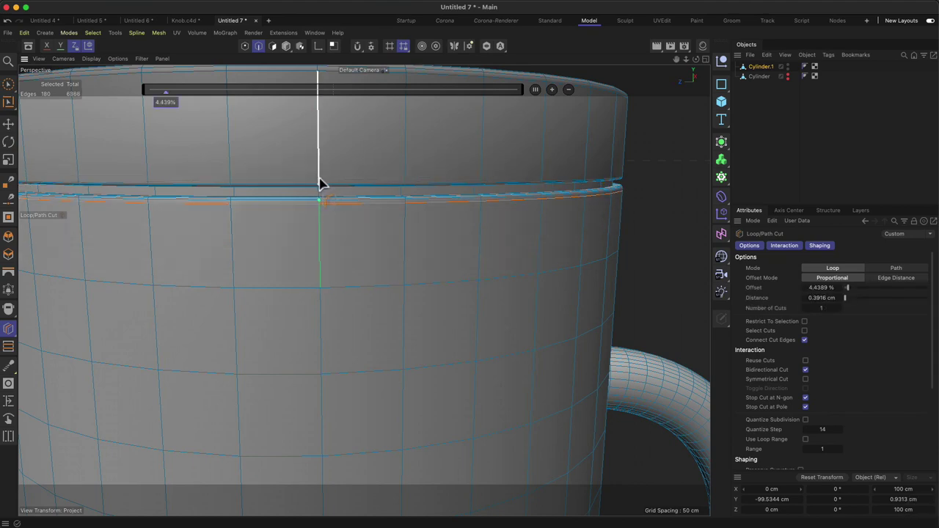
Step: Cut two supporting edge loops into the lid's side, just above the groove at about 98.2% and below the top bevel at about 95.9%
key("2")
left_click_drag(320, 178, 407, 127)
left_click(324, 220)
key("2")
left_click_drag(337, 212, 334, 309)
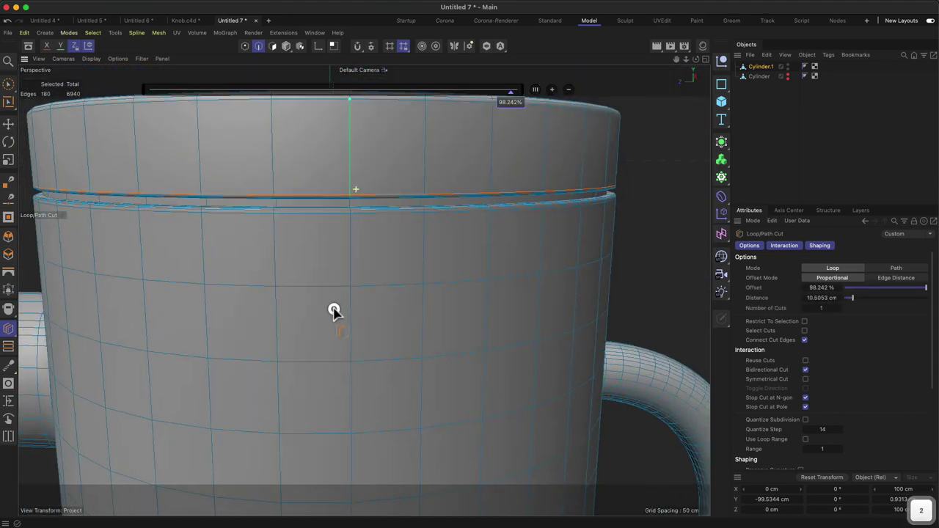
key("1")
left_click_drag(370, 191, 362, 298)
left_click(345, 209)
Step: Cut a supporting edge loop around the body just above the bottom rim's bevel
key("2")
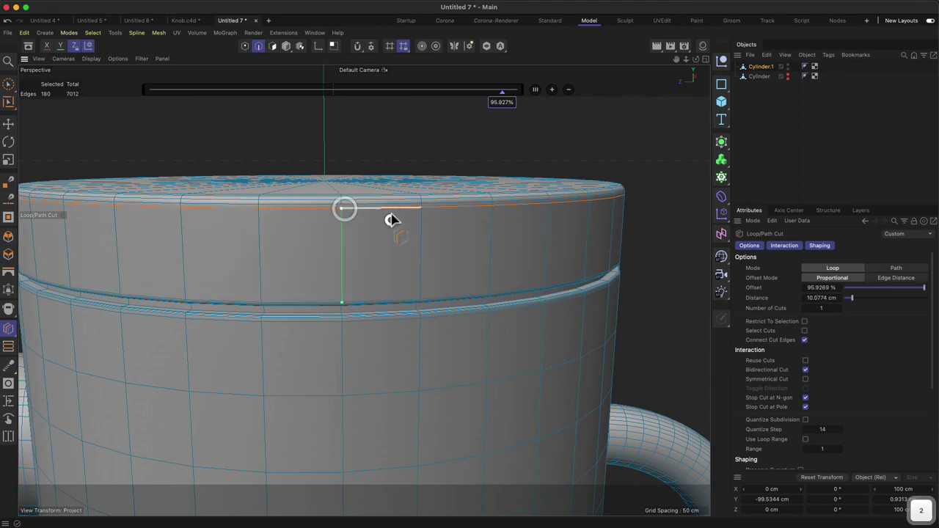
left_click_drag(391, 211, 395, 252)
left_click_drag(387, 207, 495, 189, "alt")
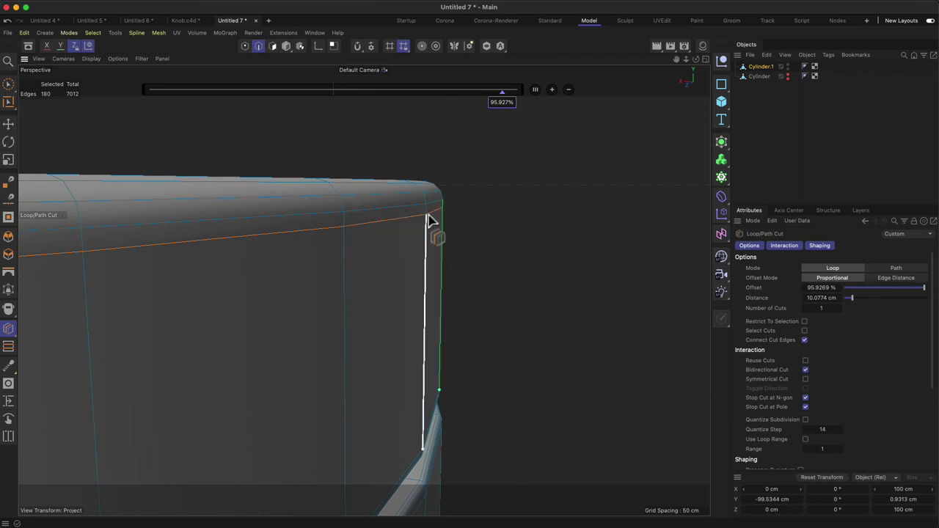
left_click_drag(428, 217, 369, 210, "alt")
key("2")
key("1")
left_click_drag(444, 394, 325, 153)
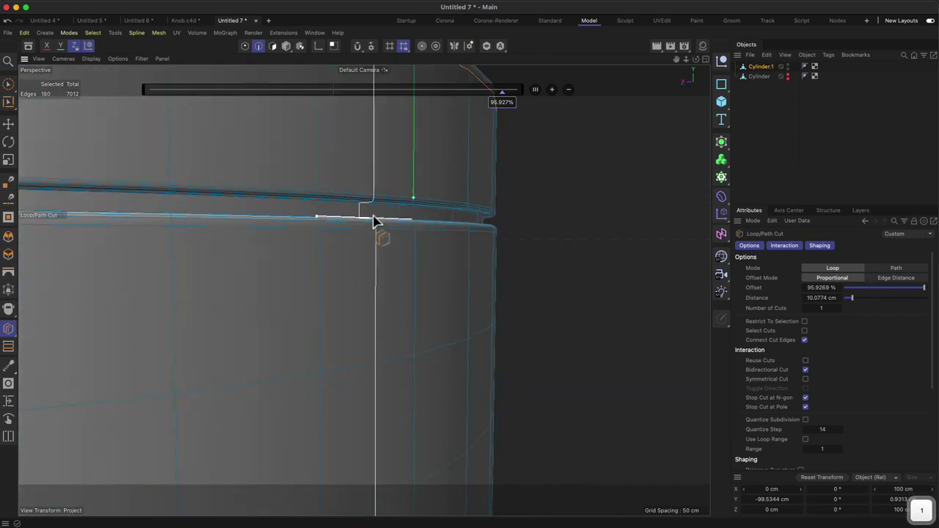
key("2")
left_click_drag(387, 230, 427, 142)
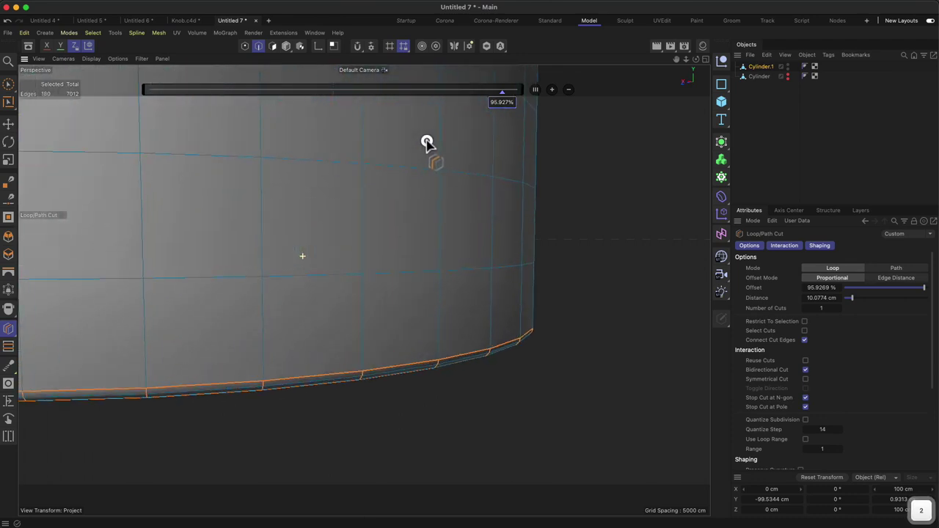
left_click(361, 365)
Step: Cut a supporting edge loop around the spout close to its open end at about 97.9% offset
key("2")
left_click_drag(388, 230, 405, 305)
key("1")
key("2")
left_click_drag(286, 220, 378, 111)
left_click(159, 197)
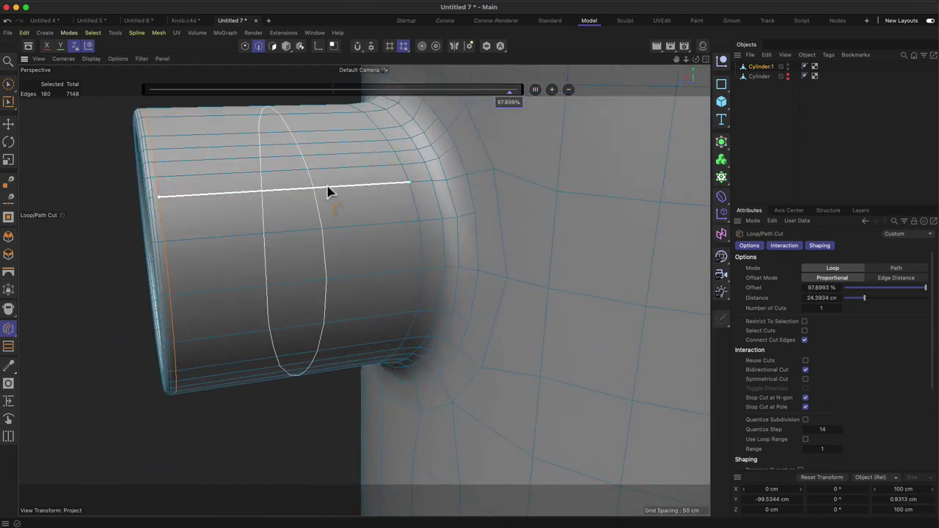
Step: Deselect the object and examine the shading around the handle joints, body and spout
key("2")
left_click_drag(398, 183, 256, 188)
scroll(482, 205, "up", 5)
left_click_drag(570, 160, 434, 169)
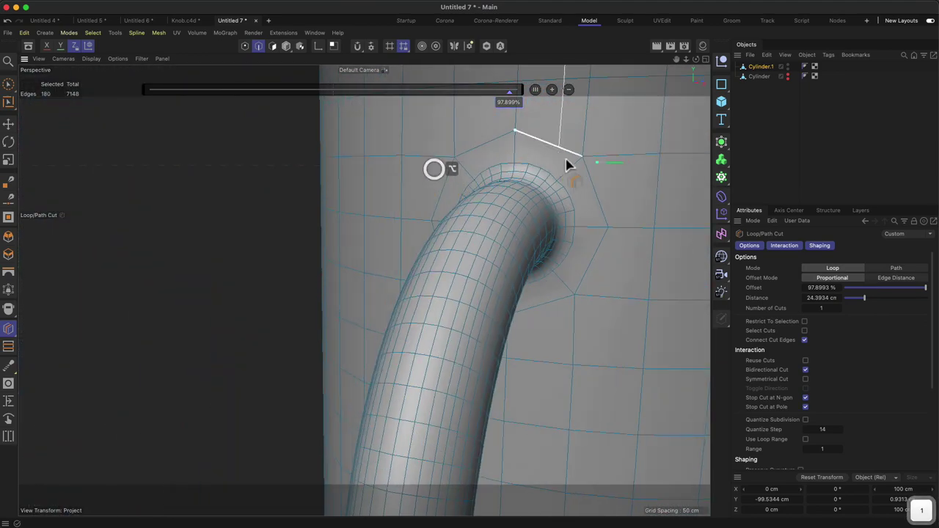
left_click(820, 110)
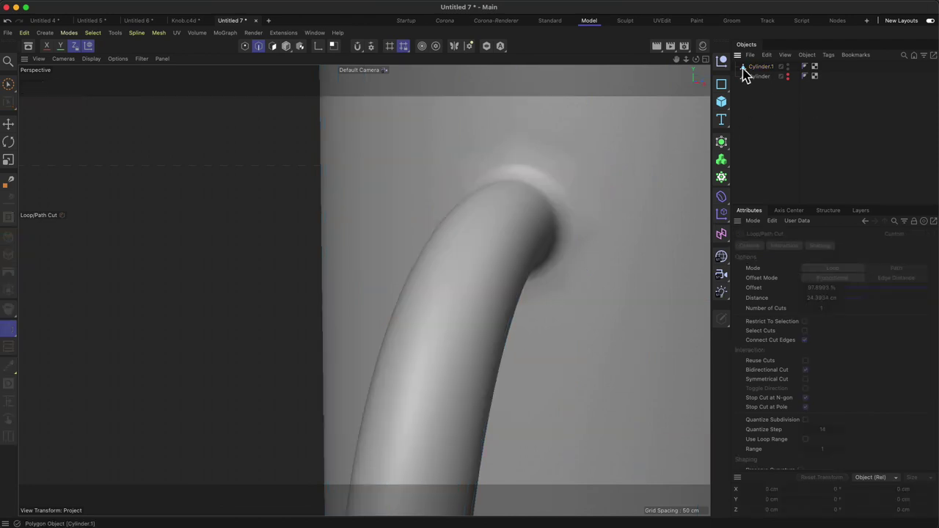
left_click_drag(567, 220, 553, 346)
left_click_drag(559, 248, 526, 248, "alt")
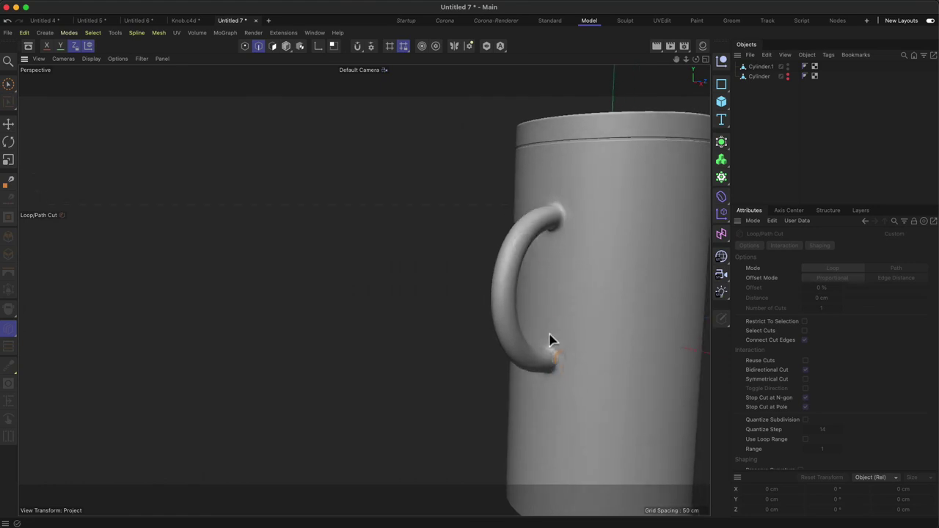
left_click_drag(552, 203, 663, 198, "alt")
left_click_drag(480, 263, 521, 240, "alt")
Step: Use Phong Break Selection in polygon mode to select the faces closing the spout's inner end on Cylinder.1 and delete them
left_click(760, 67)
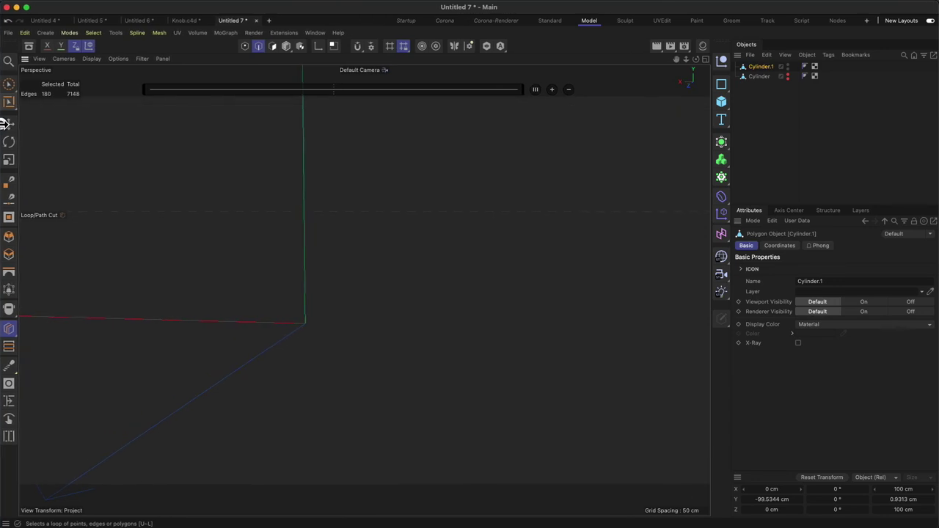
left_click(9, 97)
left_click_drag(10, 107, 58, 174)
scroll(283, 249, "up", 5)
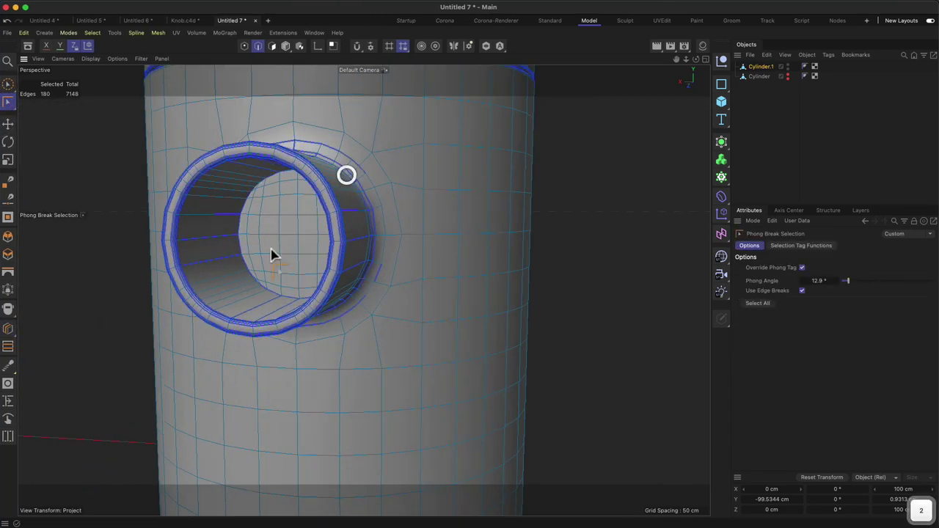
left_click_drag(286, 246, 308, 237, "alt")
left_click(764, 67)
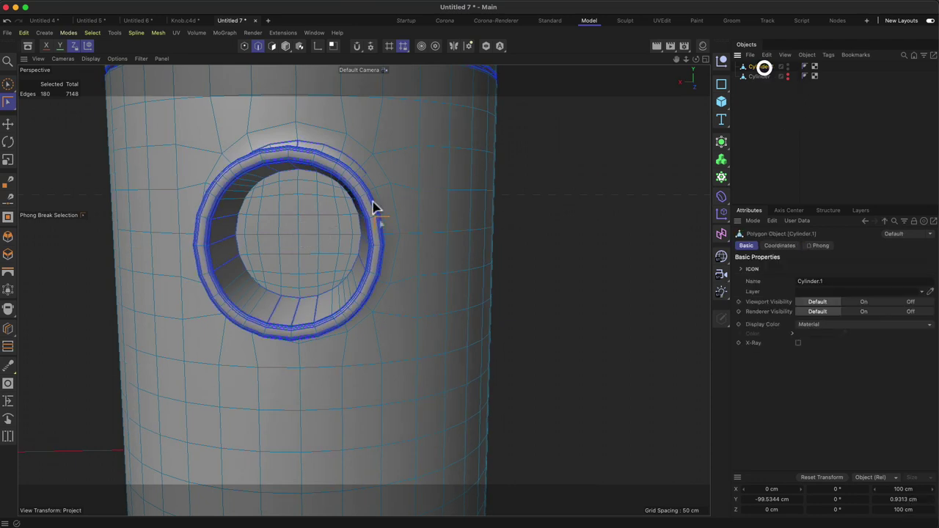
left_click(271, 46)
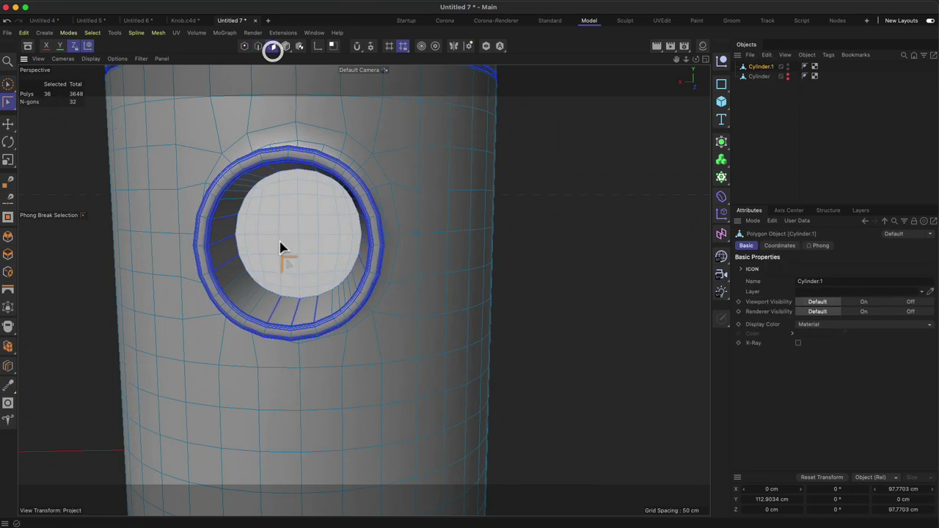
left_click(280, 242)
key("Delete")
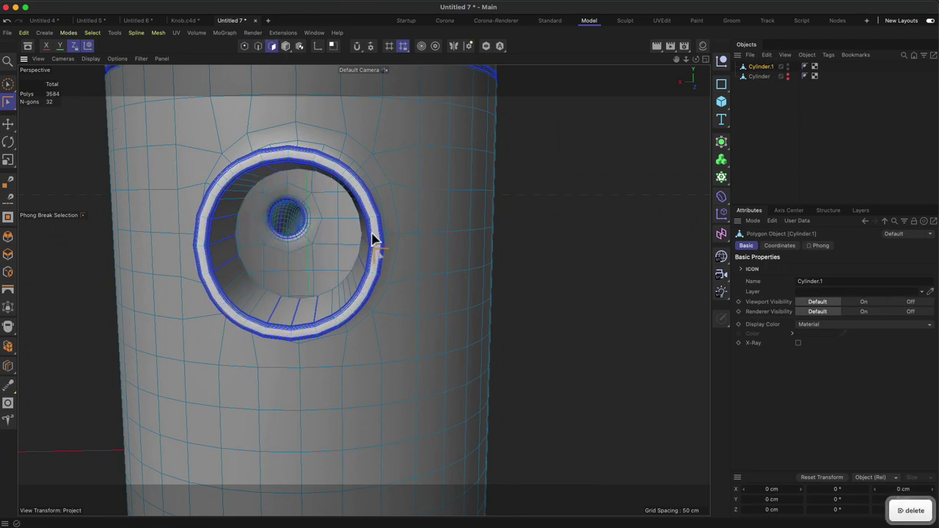
Step: Return to model mode with Brush Selection and examine the finished pot's spout, lid and handle from several angles
left_click_drag(359, 239, 254, 325, "alt")
key("2")
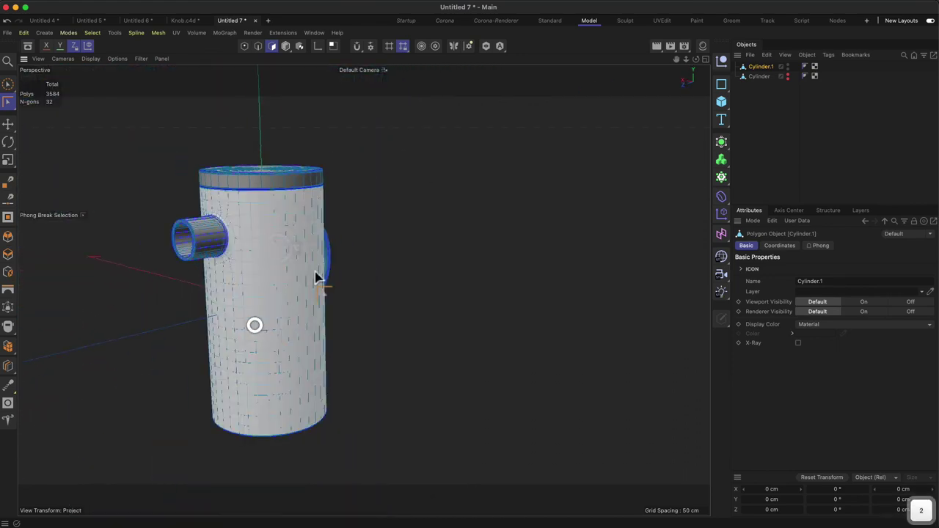
left_click_drag(315, 277, 226, 263, "alt")
left_click(287, 46)
left_click_drag(415, 262, 433, 252, "alt")
left_click(22, 88)
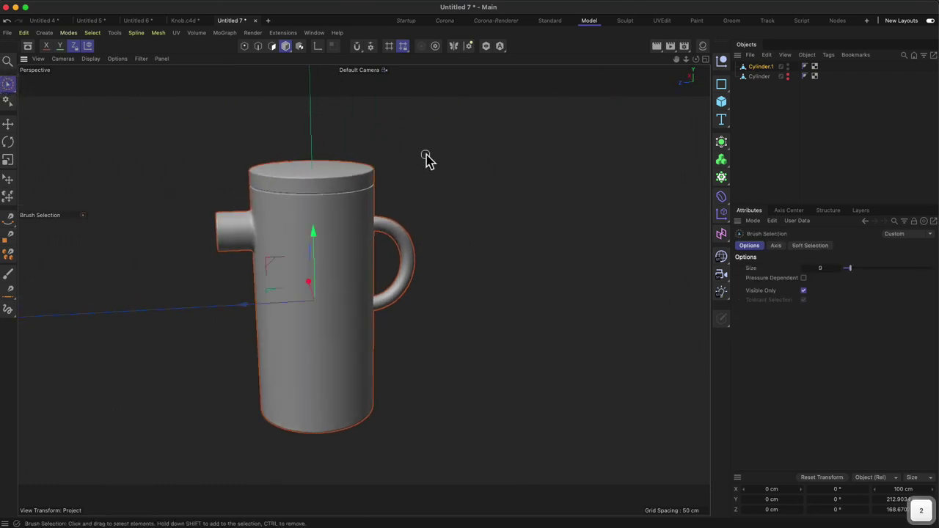
left_click_drag(429, 162, 448, 287, "alt")
scroll(374, 245, "up", 3)
scroll(352, 292, "down", 2)
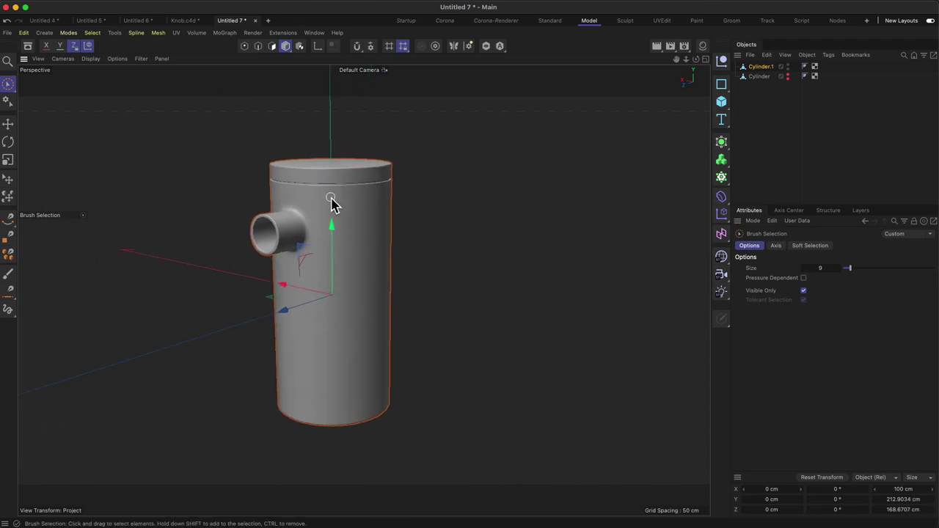
mouse_move(332, 204)
left_mouse_down("alt")
mouse_move(389, 203)
mouse_move(318, 207)
left_mouse_up("alt")
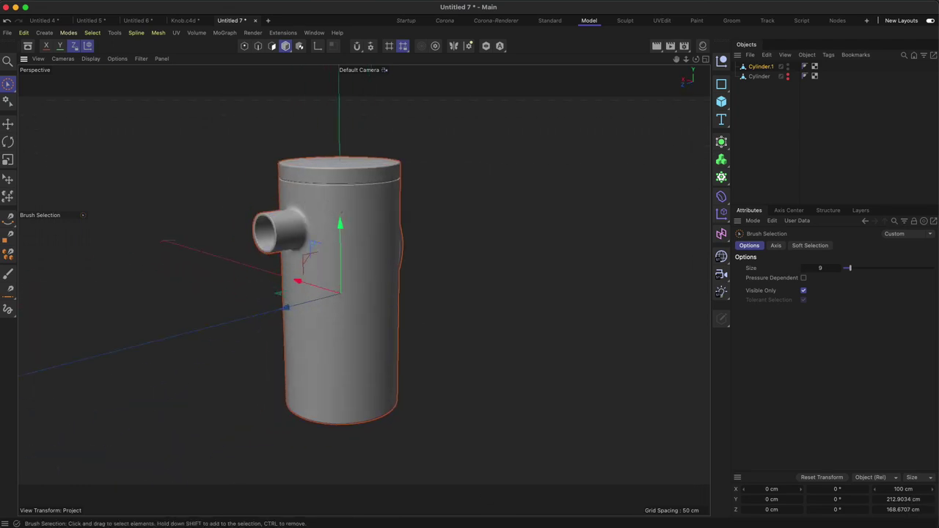